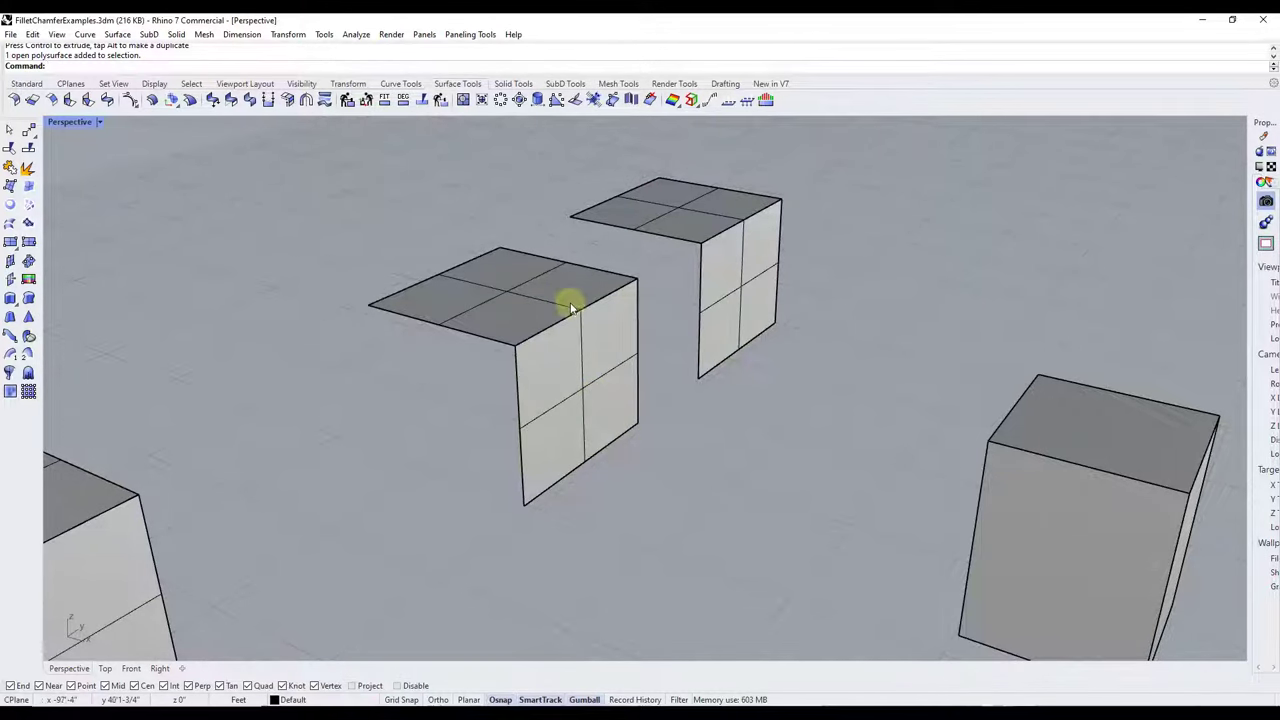
- Undo the last edge fillet on the bent polysurface
{"action": "key", "text": "ctrl+z"}
{"action": "scroll", "coordinate": [661, 303], "scroll_direction": "up", "scroll_amount": 3}
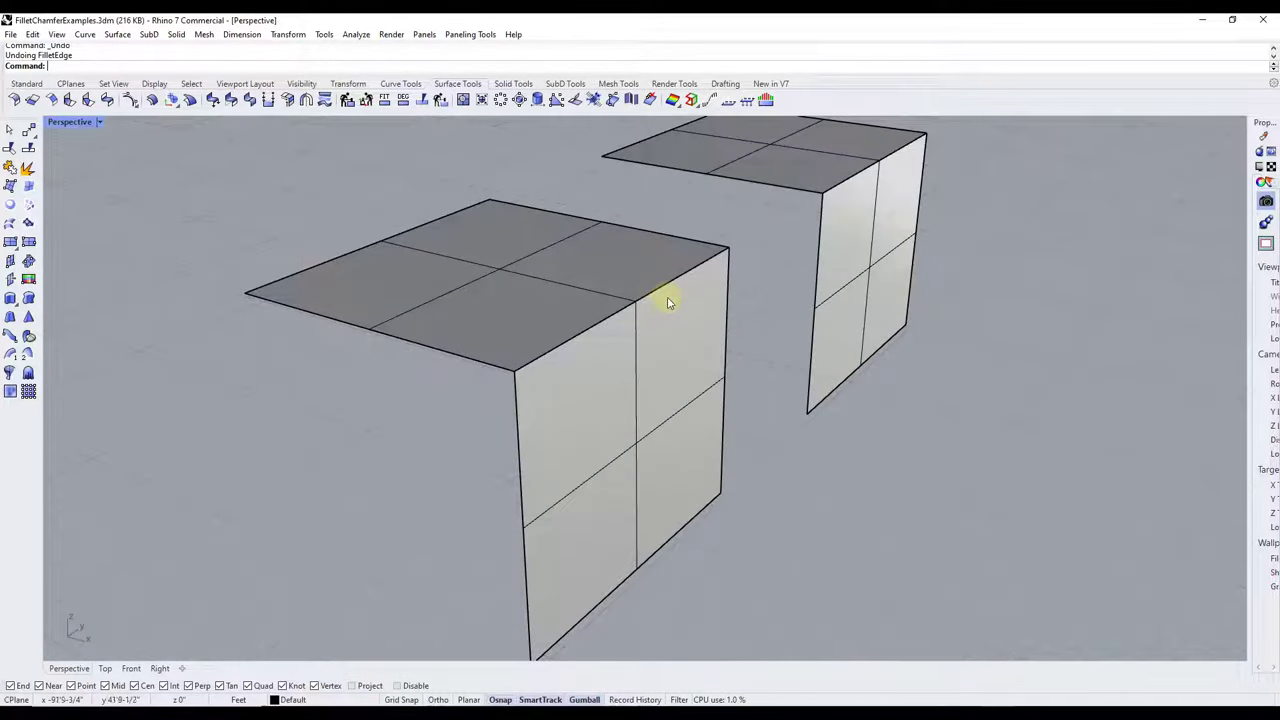
{"action": "scroll", "coordinate": [666, 300], "scroll_direction": "down", "scroll_amount": 3}
{"action": "scroll", "coordinate": [668, 300], "scroll_direction": "up", "scroll_amount": 4}
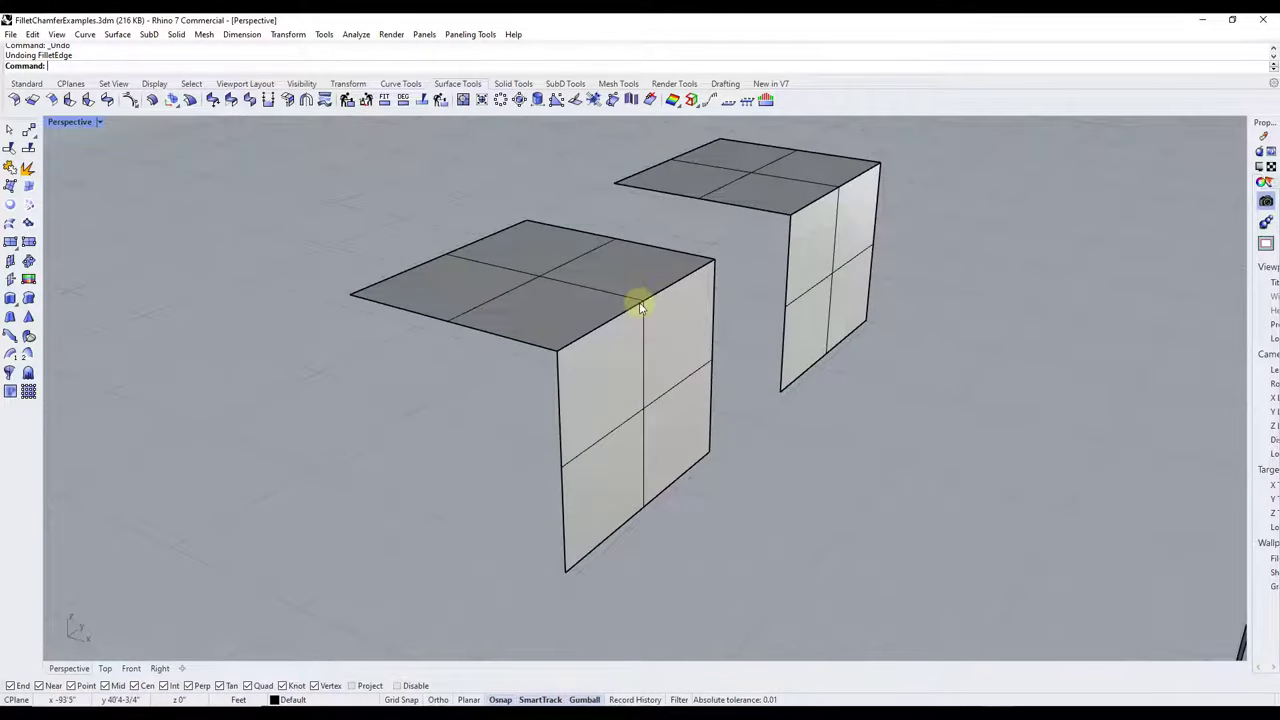
- Apply ChamferEdge to the shared top edge of the nearer bent polysurface with a chamfer distance of 1 foot
{"action": "type", "text": "Cham"}
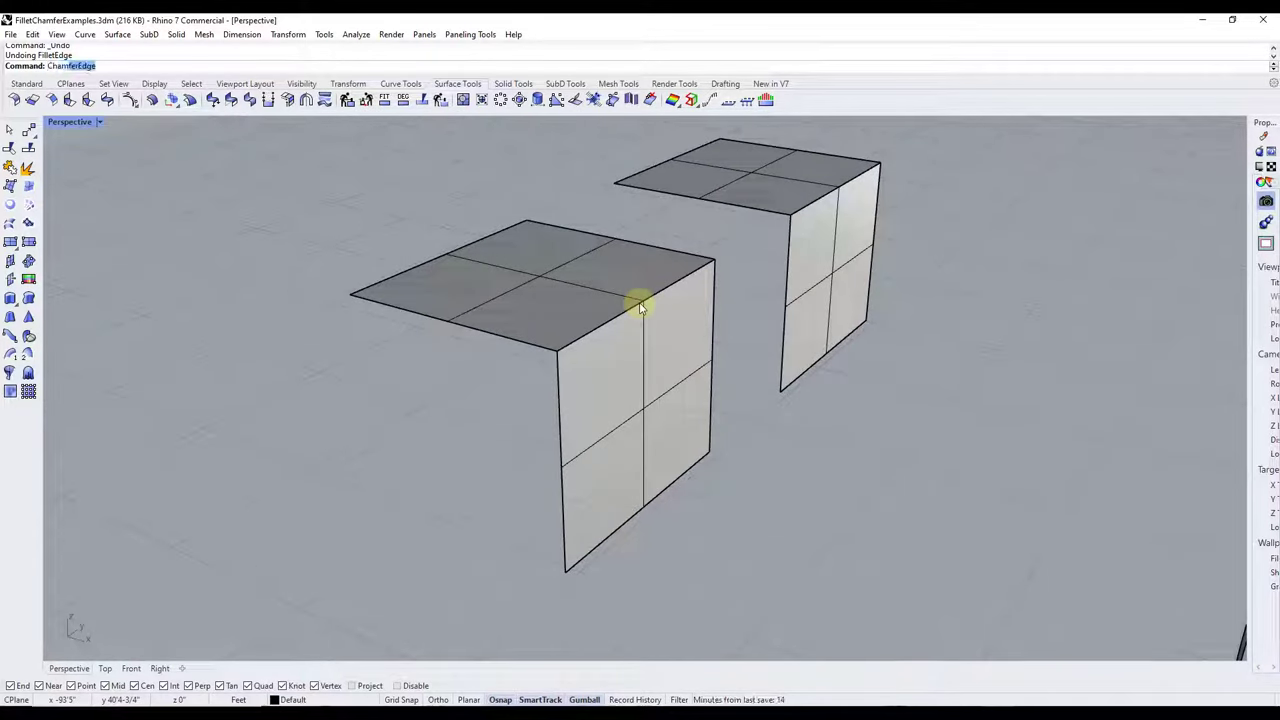
{"action": "type", "text": "ferEdge"}
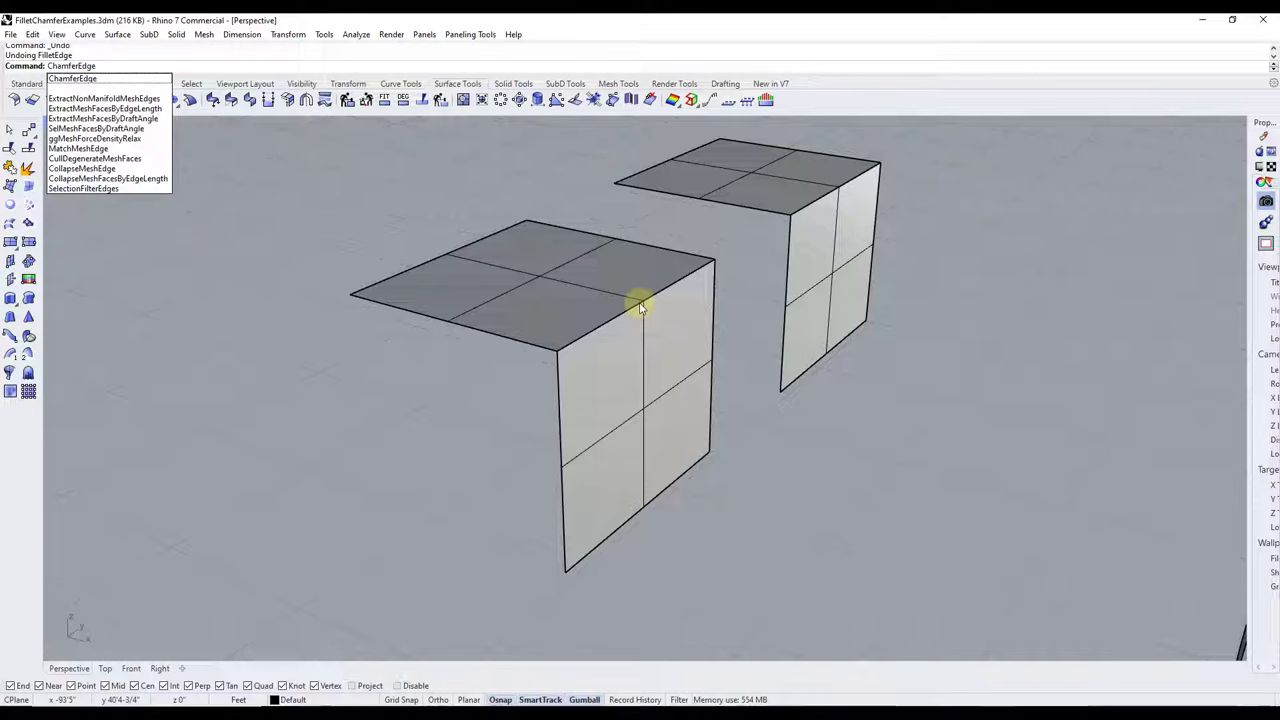
{"action": "key", "text": "Return"}
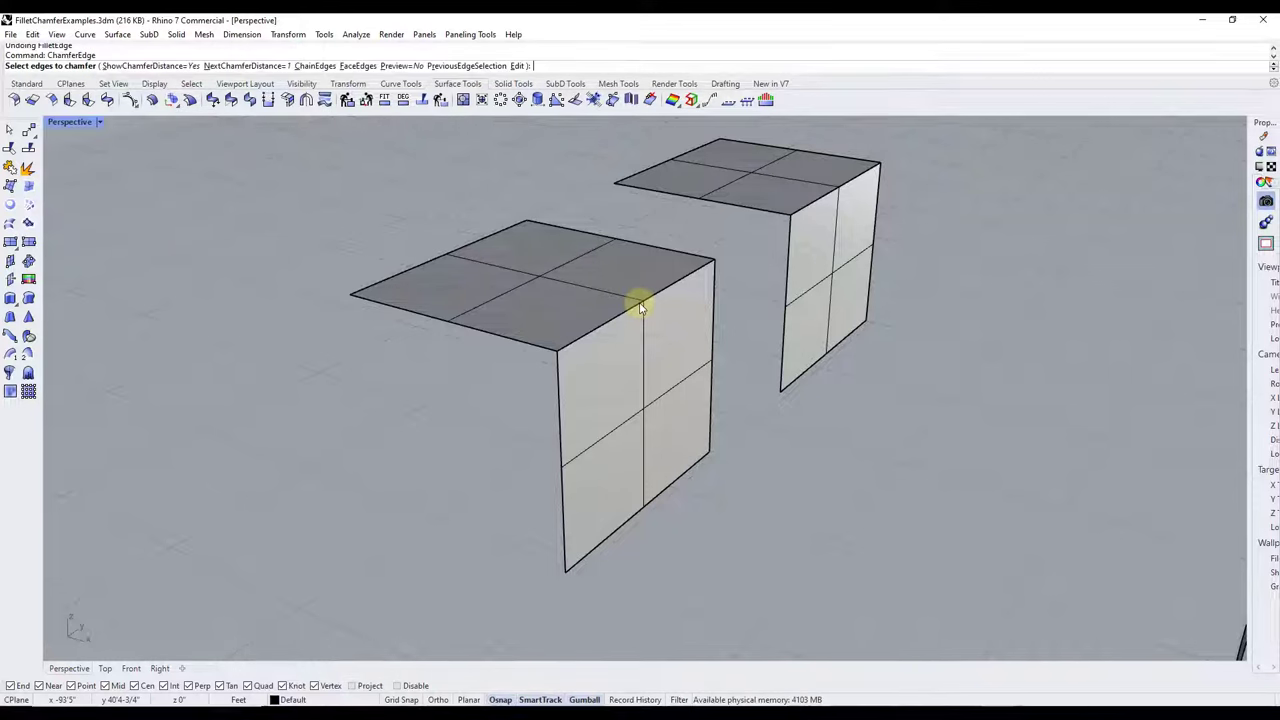
{"action": "left_click", "coordinate": [617, 318]}
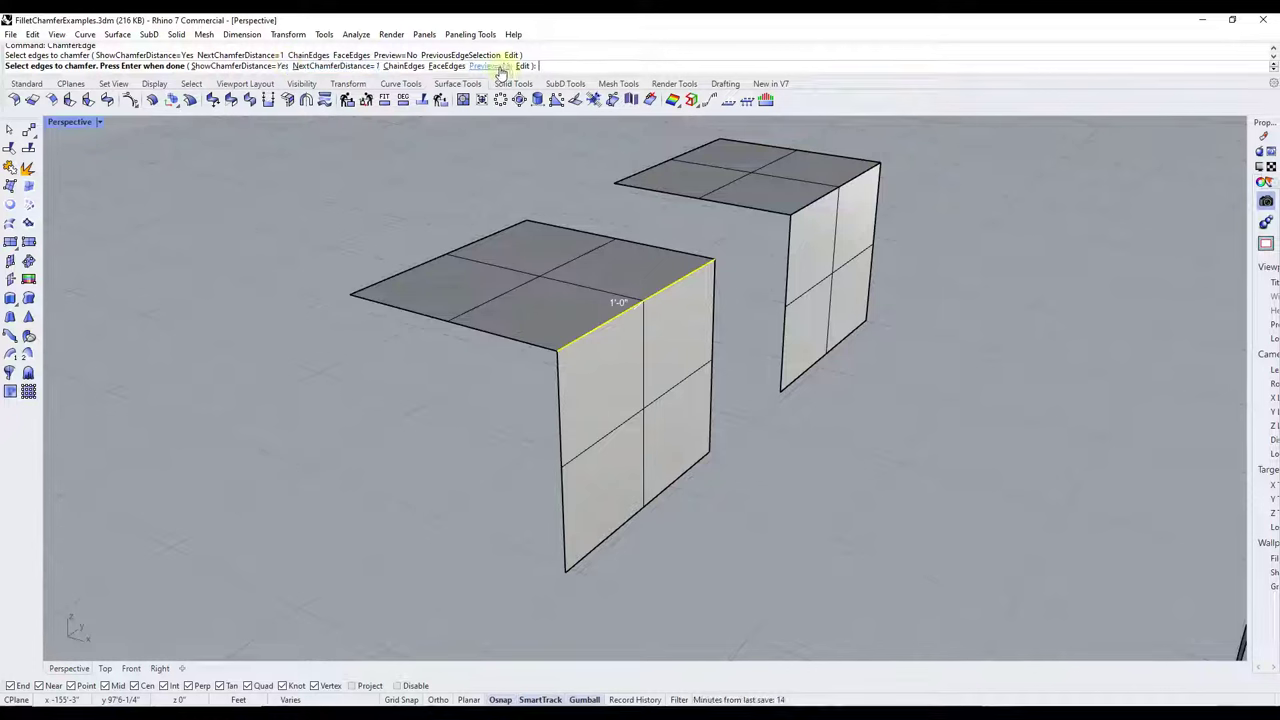
{"action": "key", "text": "Return"}
{"action": "scroll", "coordinate": [671, 321], "scroll_direction": "up", "scroll_amount": 2}
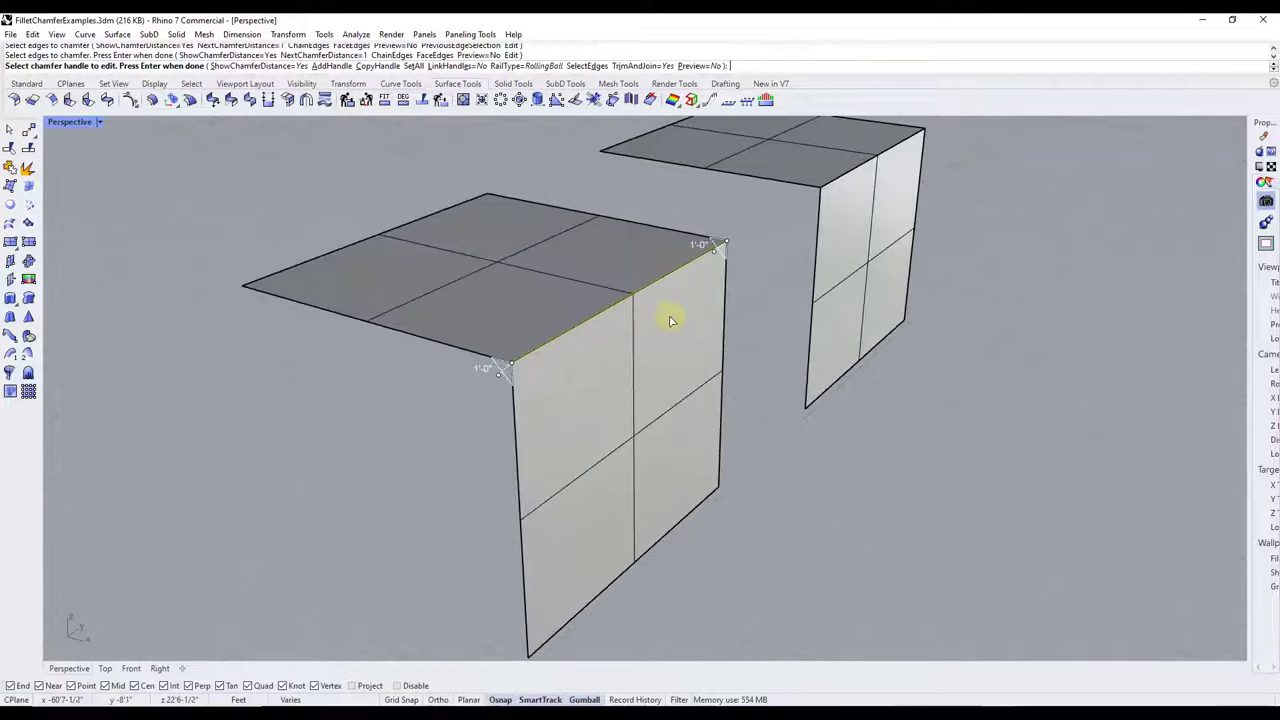
{"action": "scroll", "coordinate": [671, 321], "scroll_direction": "up", "scroll_amount": 2}
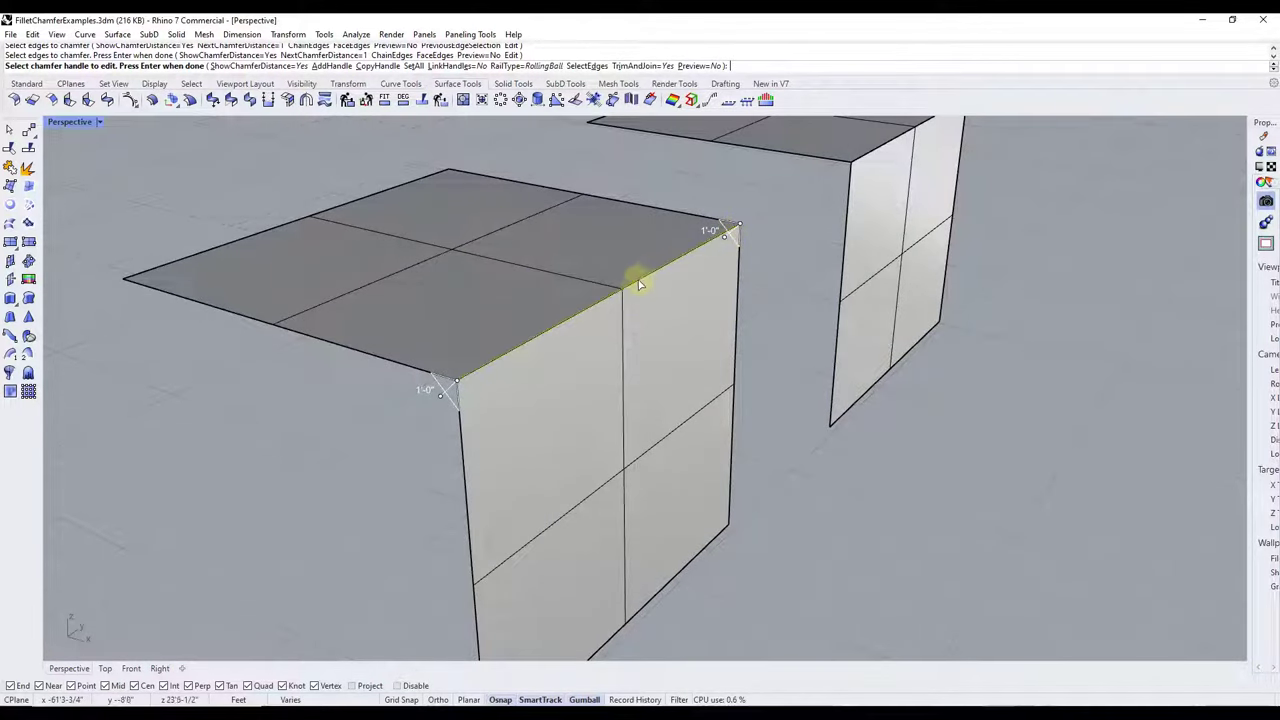
{"action": "left_click_drag", "start_coordinate": [640, 285], "coordinate": [446, 396]}
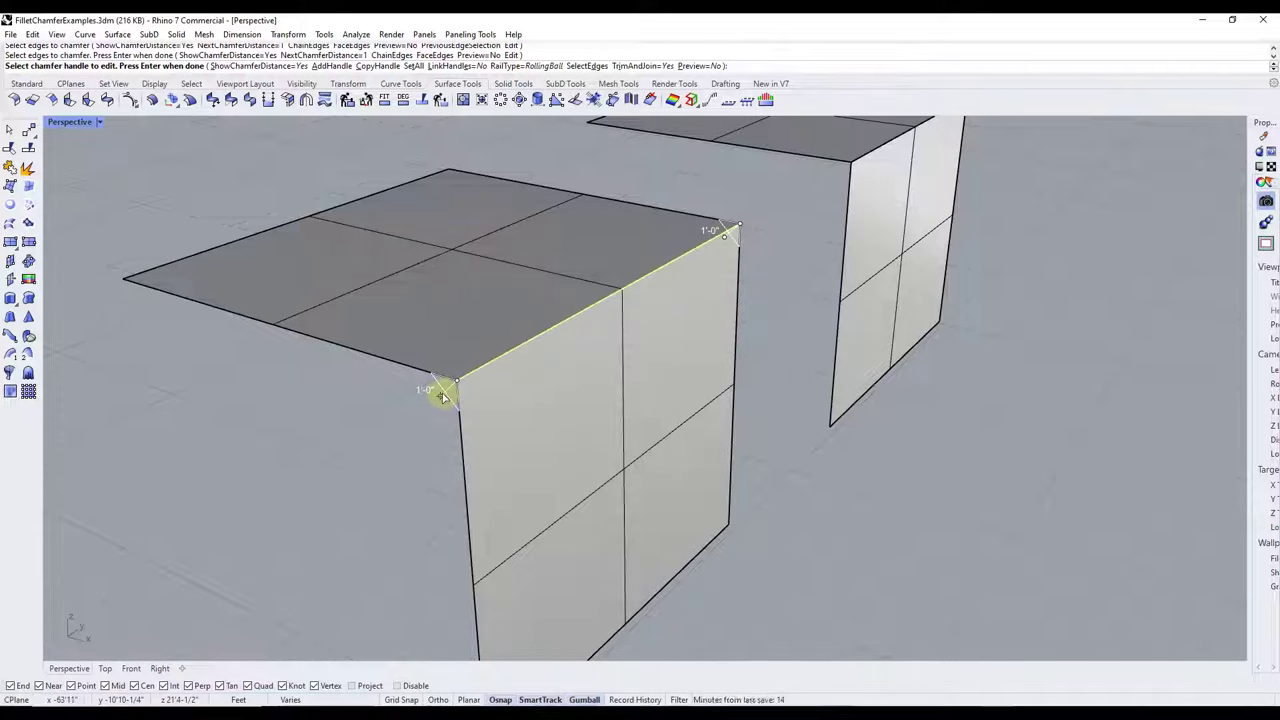
{"action": "key", "text": "Return"}
{"action": "mouse_move", "coordinate": [523, 428]}
{"action": "right_mouse_down"}
{"action": "mouse_move", "coordinate": [558, 414]}
{"action": "mouse_move", "coordinate": [523, 423]}
{"action": "right_mouse_up"}
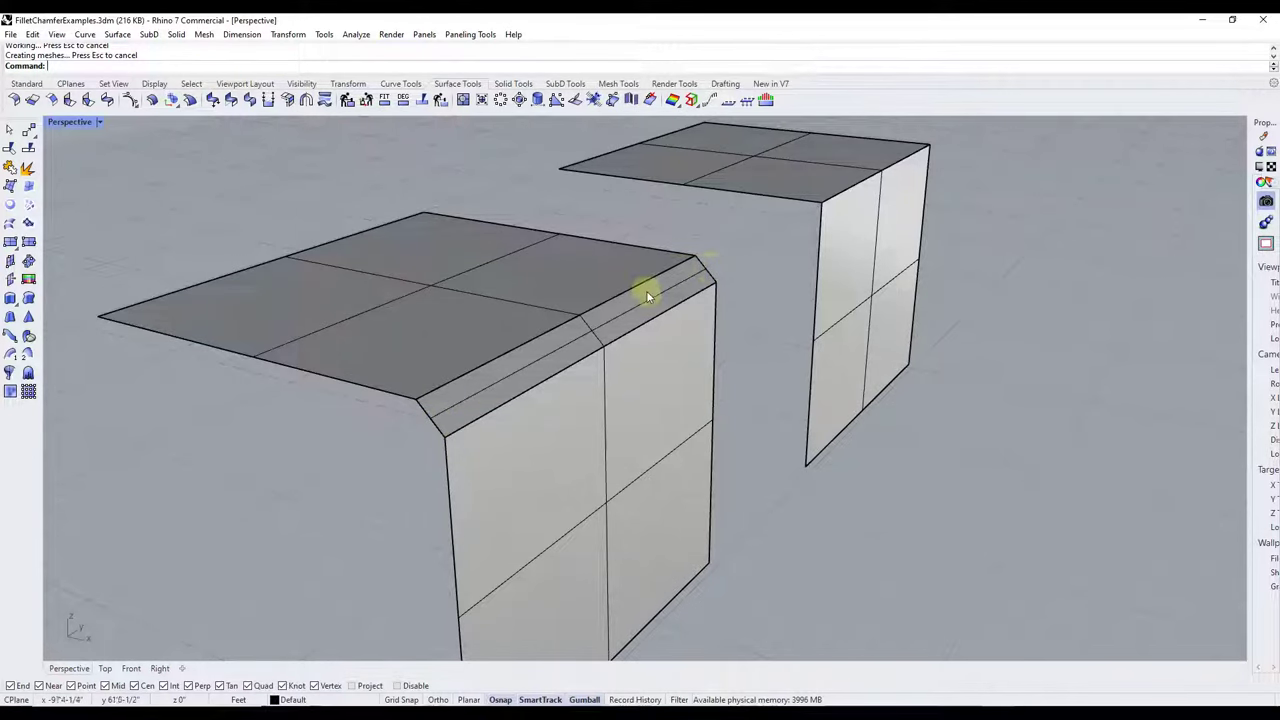
- Start ChamferEdge on the second bent polysurface's shared top edge and set the near-end handle to a distance of about 5 feet
{"action": "right_click_drag", "start_coordinate": [651, 289], "coordinate": [760, 316]}
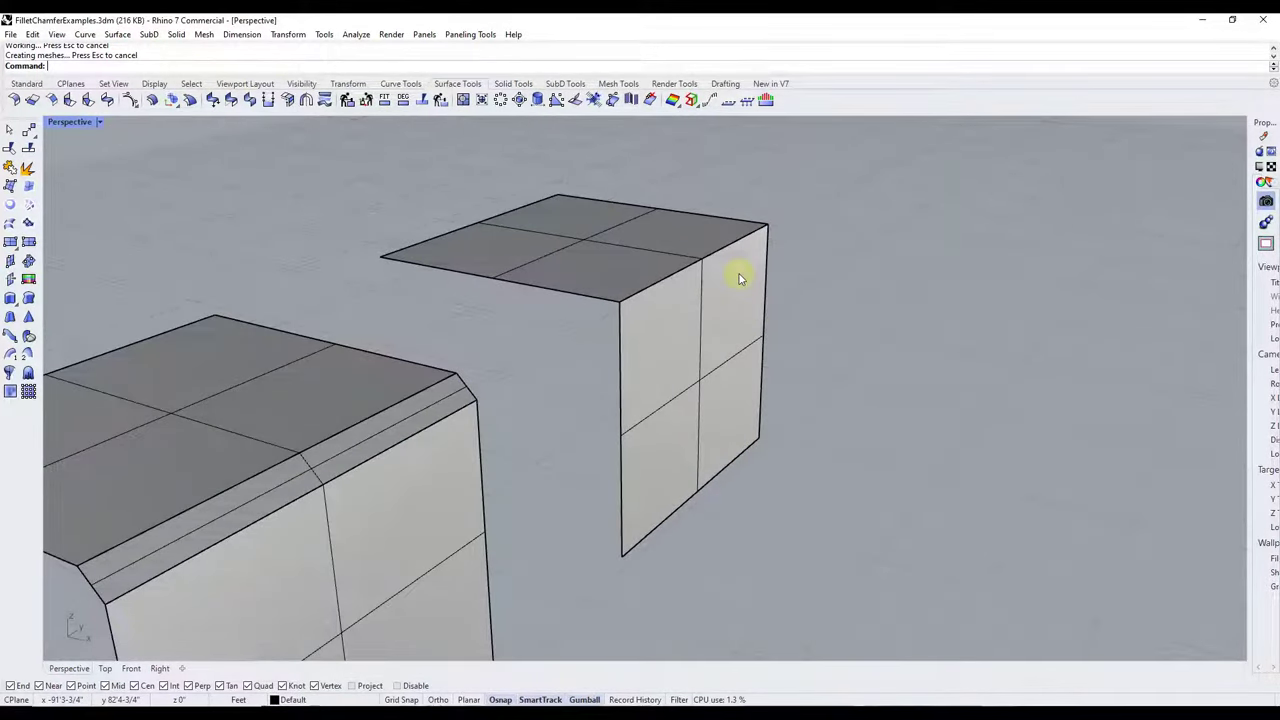
{"action": "left_click", "coordinate": [739, 278]}
{"action": "left_click", "coordinate": [908, 278]}
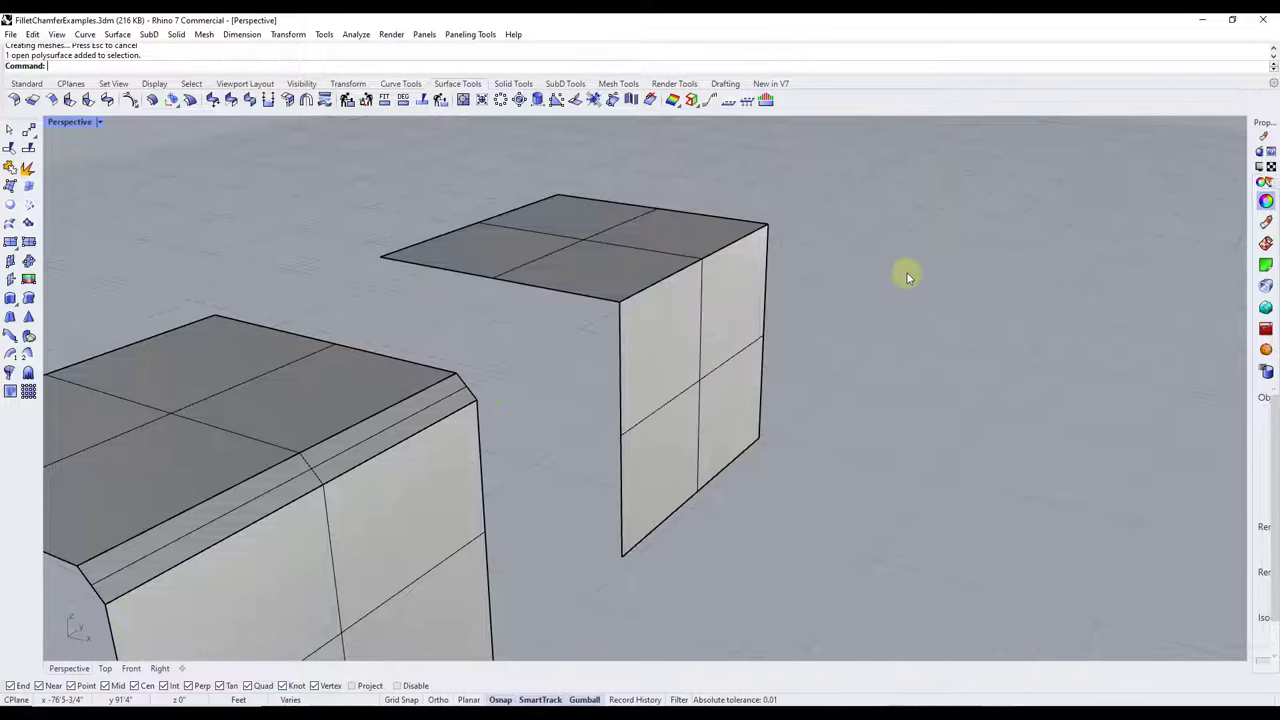
{"action": "type", "text": "ChamferEdge"}
{"action": "key", "text": "Return"}
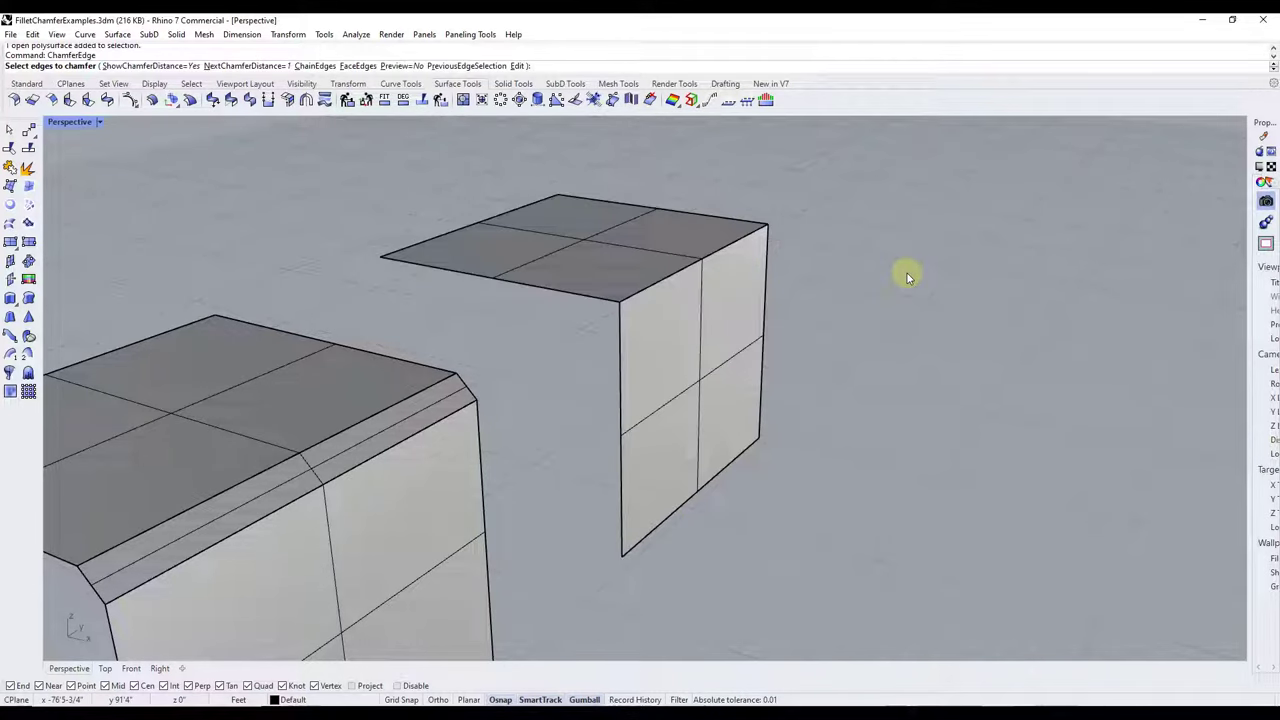
{"action": "scroll", "coordinate": [895, 220], "scroll_direction": "up", "scroll_amount": 4}
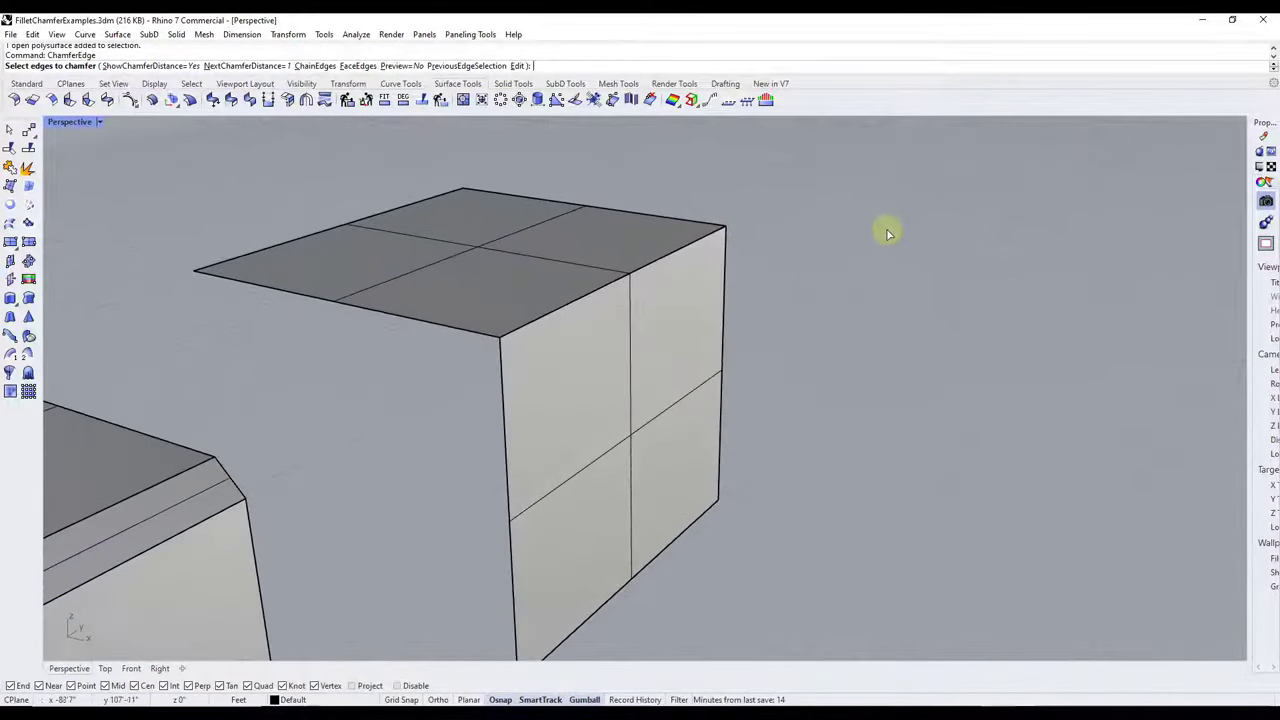
{"action": "left_click", "coordinate": [557, 308]}
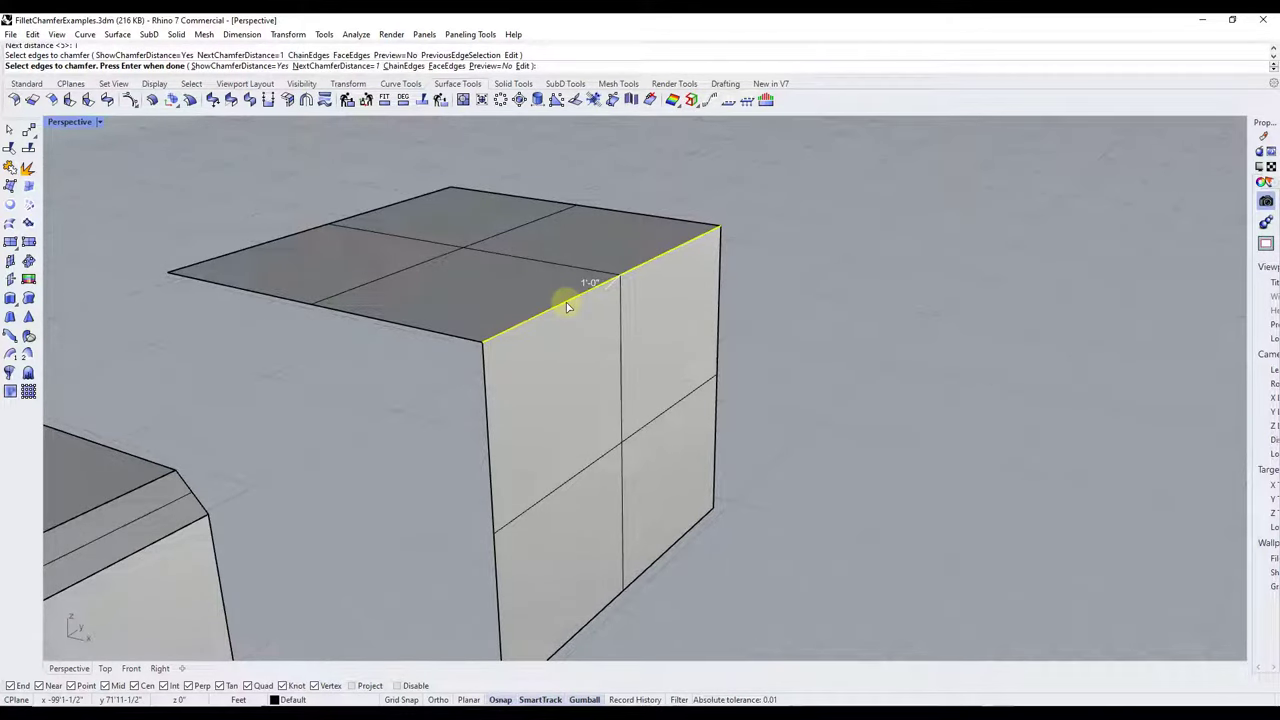
{"action": "key", "text": "Return"}
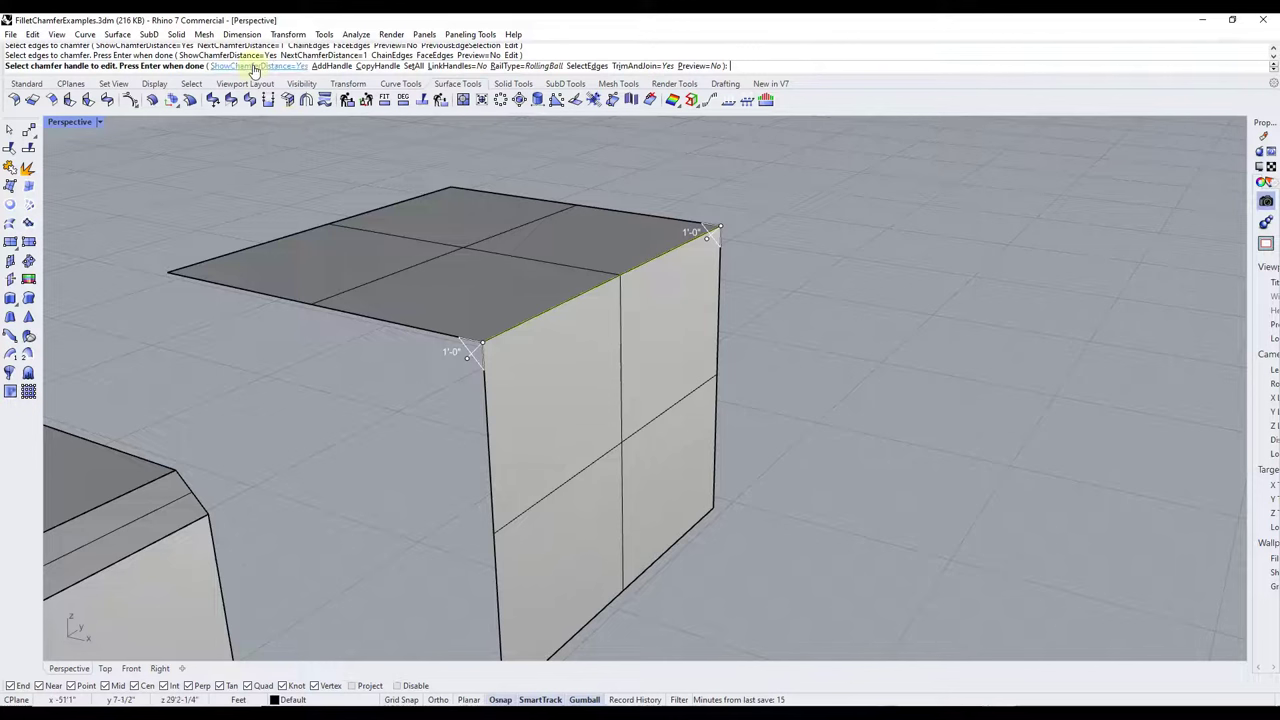
{"action": "left_click", "coordinate": [468, 360]}
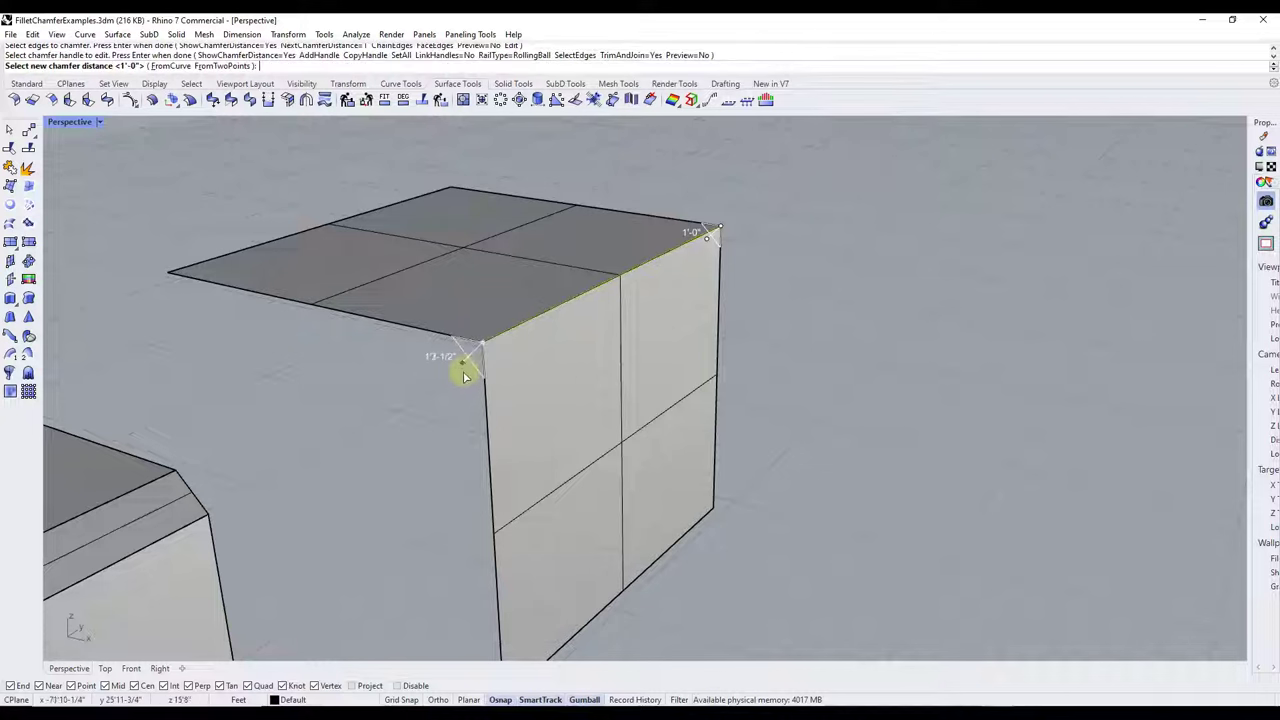
{"action": "left_click", "coordinate": [427, 437]}
{"action": "left_click", "coordinate": [410, 415]}
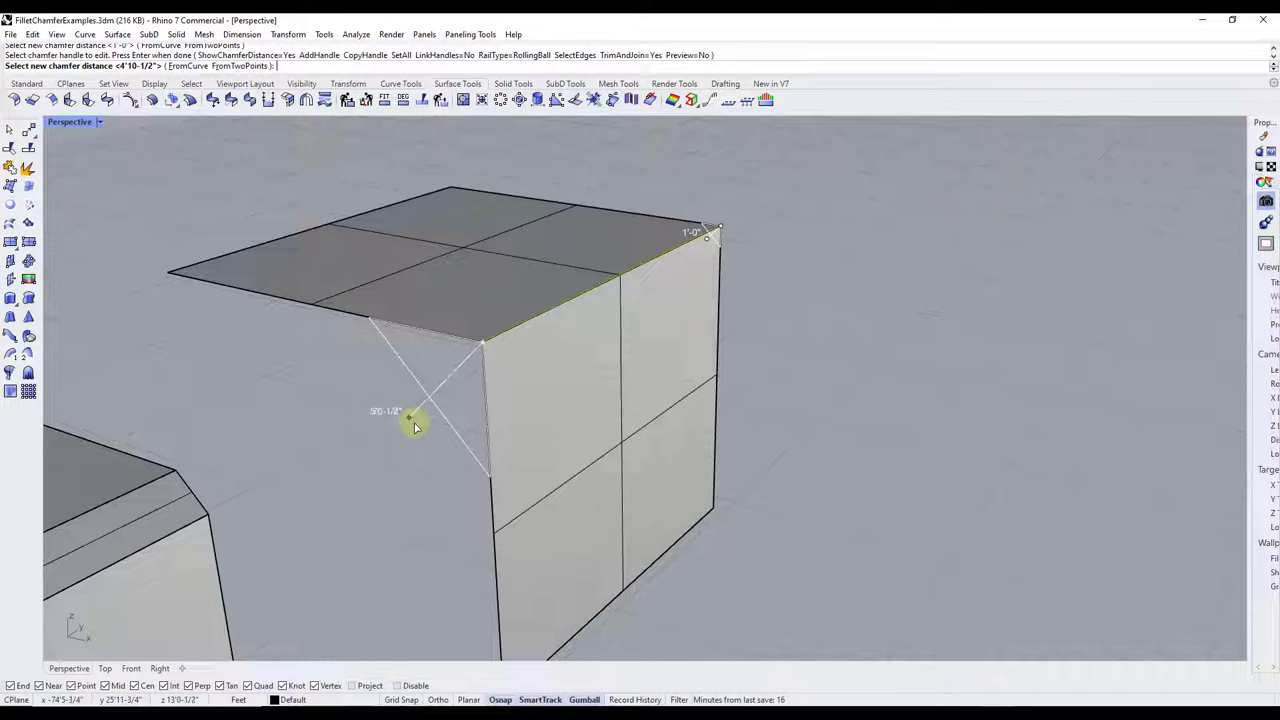
{"action": "left_click", "coordinate": [412, 423]}
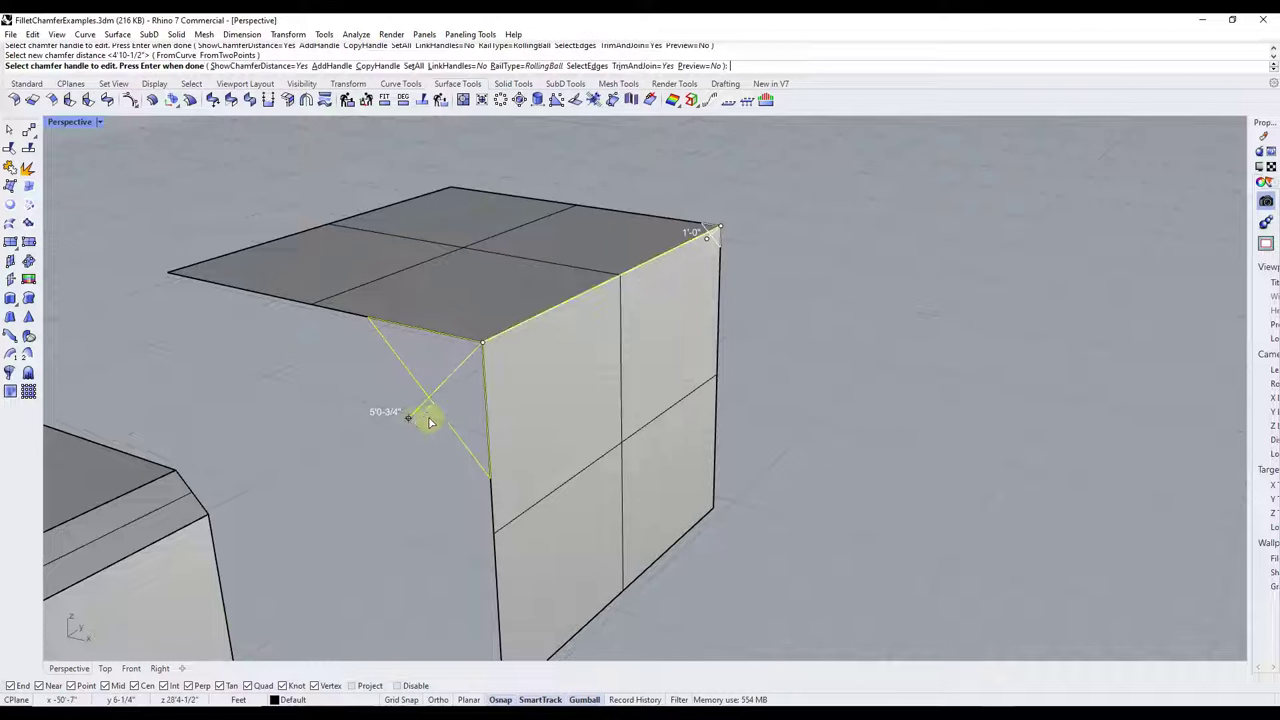
- Set the chamfer handle at the edge's far end to a distance of about 3 feet and apply the variable chamfer
{"action": "left_click", "coordinate": [707, 236]}
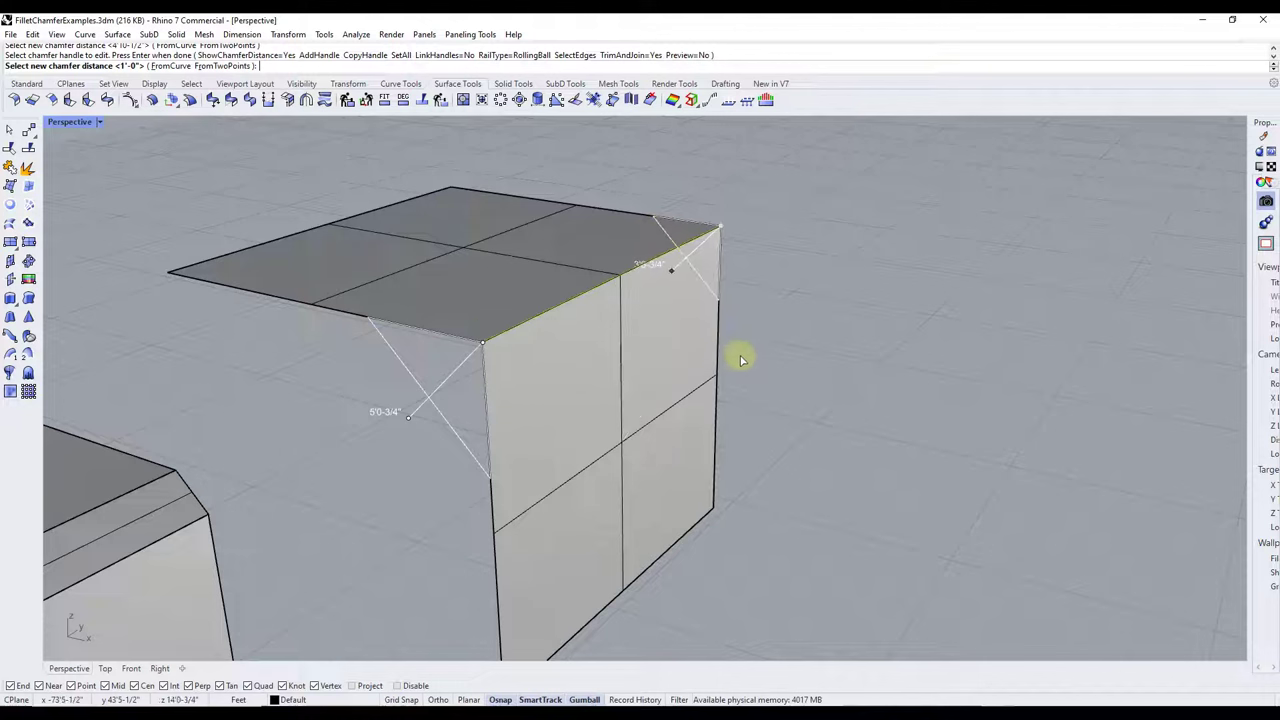
{"action": "left_click", "coordinate": [741, 333]}
{"action": "key", "text": "Return"}
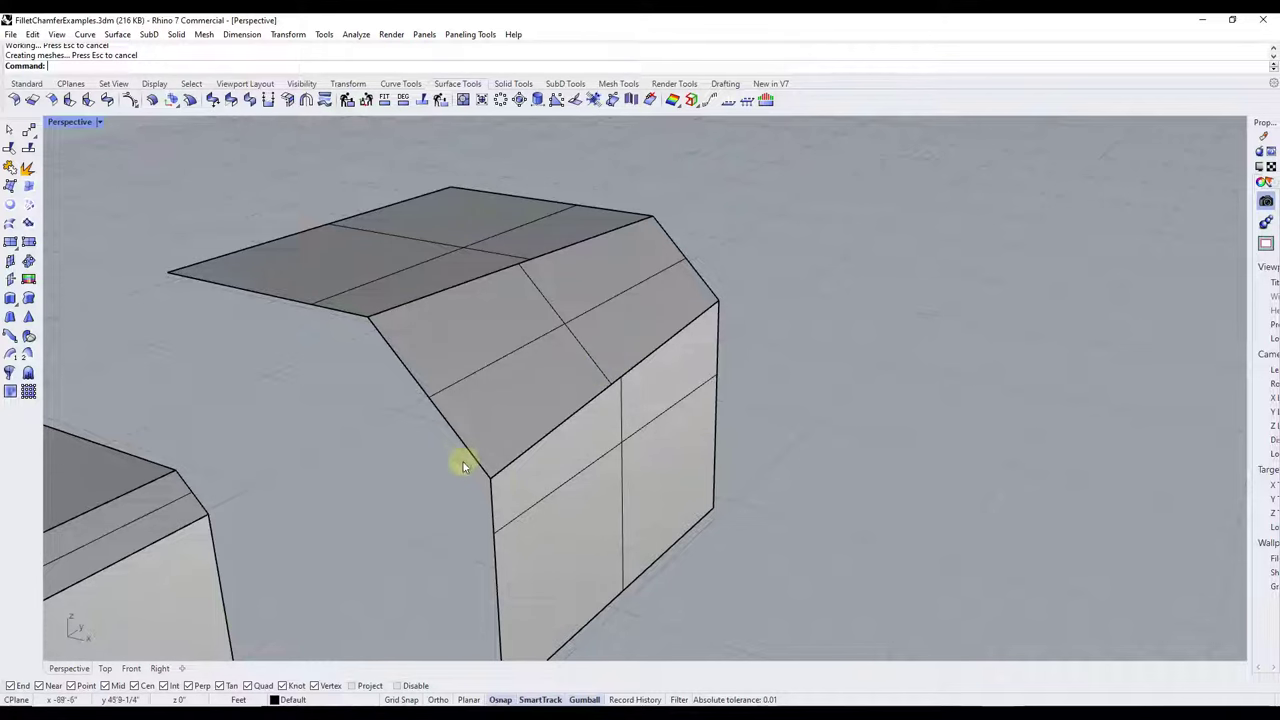
{"action": "key", "text": "ctrl+z"}
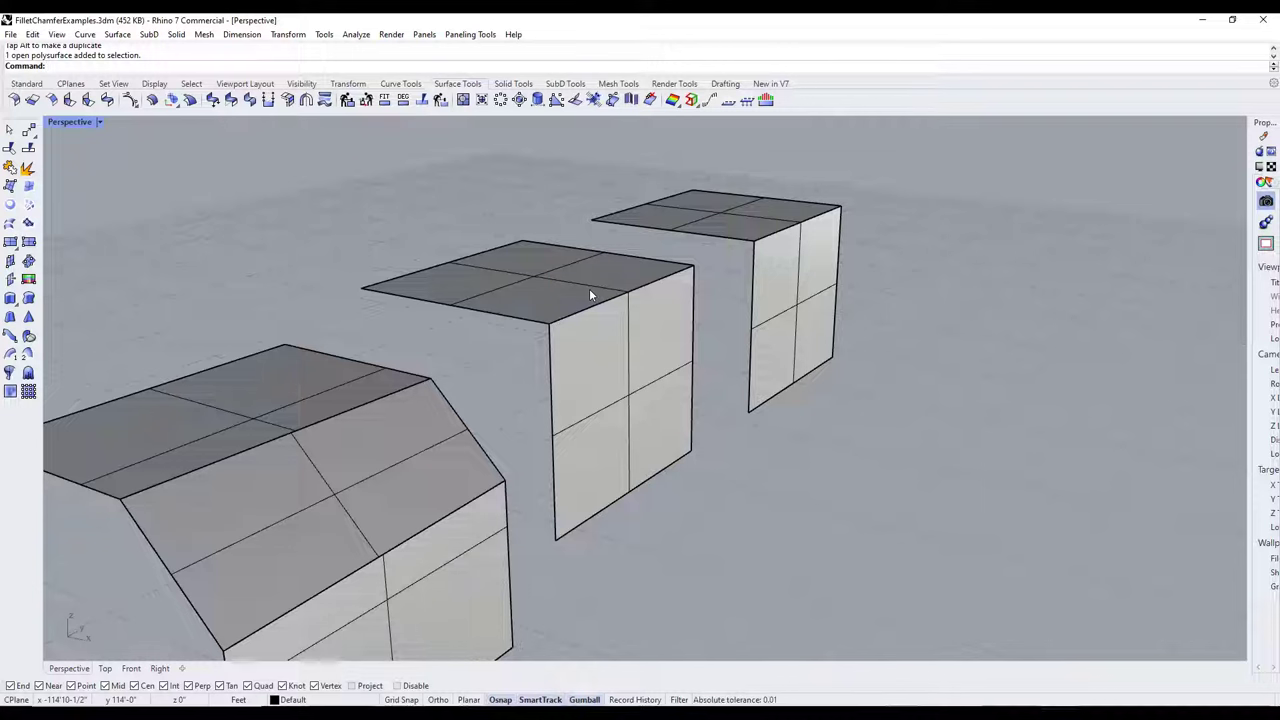
- Apply ChamferEdge to the shared top edge of the middle polysurface with the next chamfer distance set to 5
{"action": "type", "text": "ChamferEdge"}
{"action": "key", "text": "Return"}
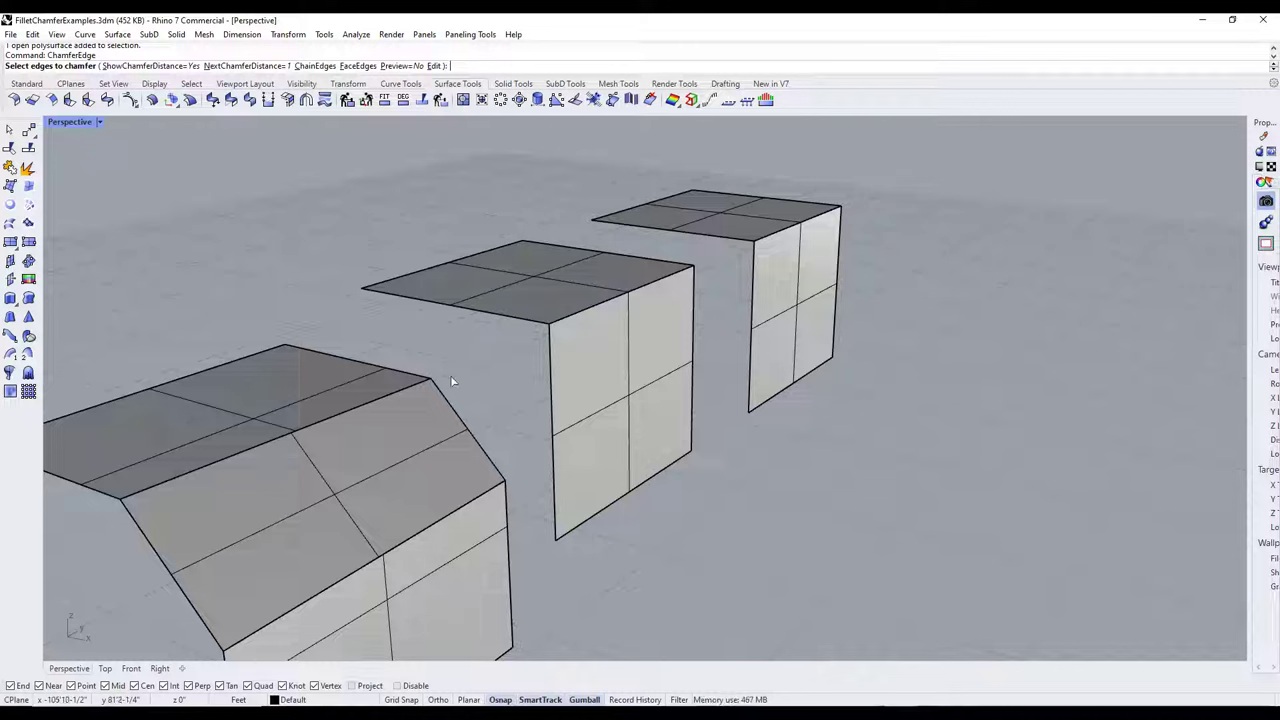
{"action": "left_click", "coordinate": [240, 65]}
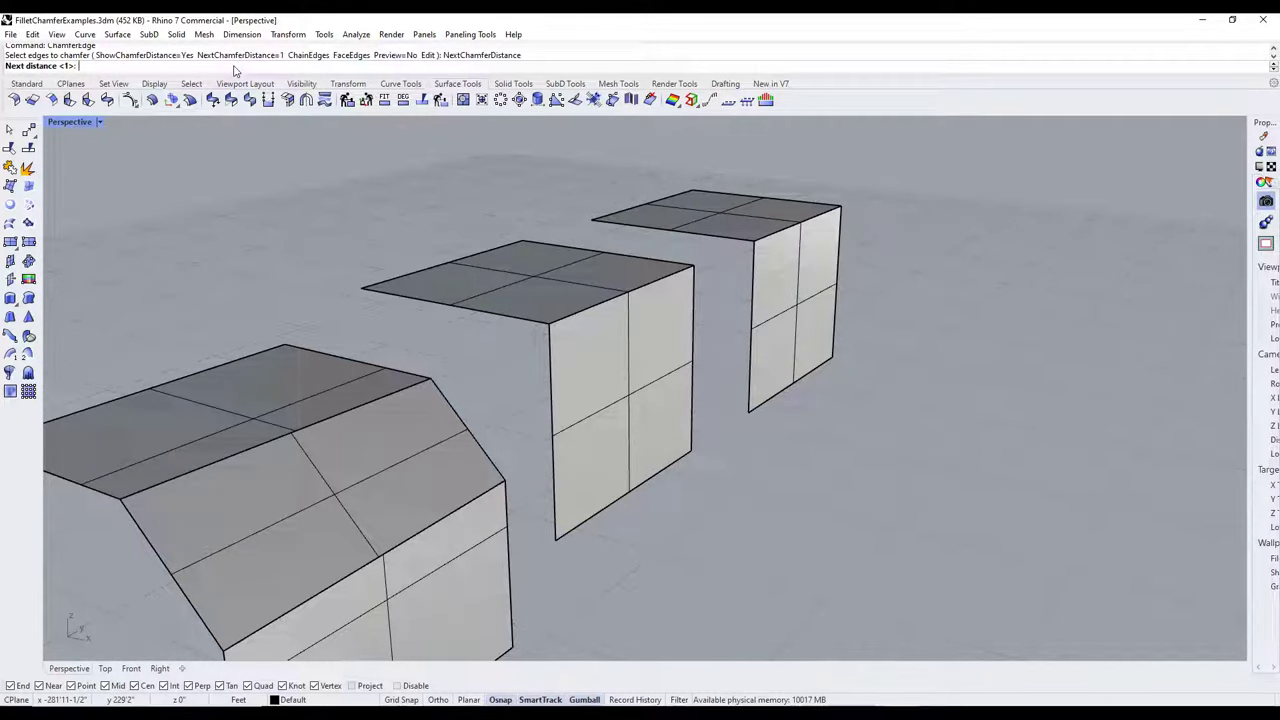
{"action": "type", "text": "5"}
{"action": "key", "text": "Return"}
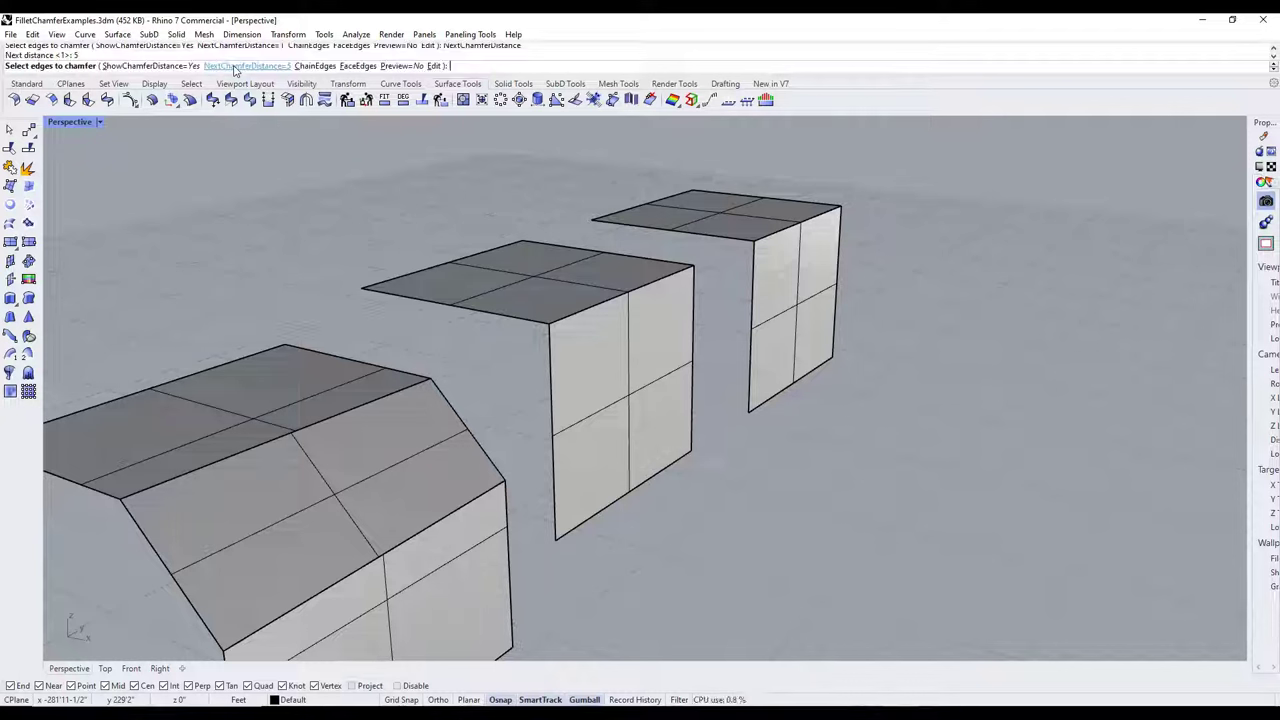
{"action": "left_click", "coordinate": [606, 300]}
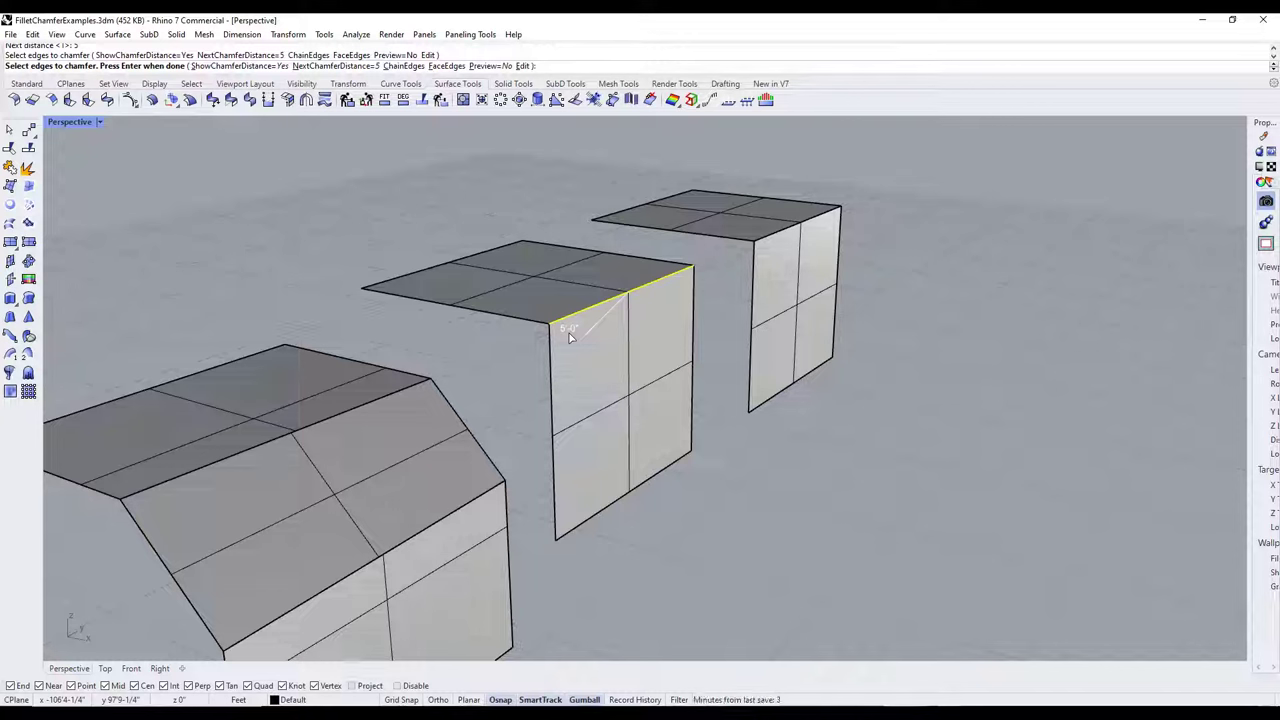
{"action": "key", "text": "Return"}
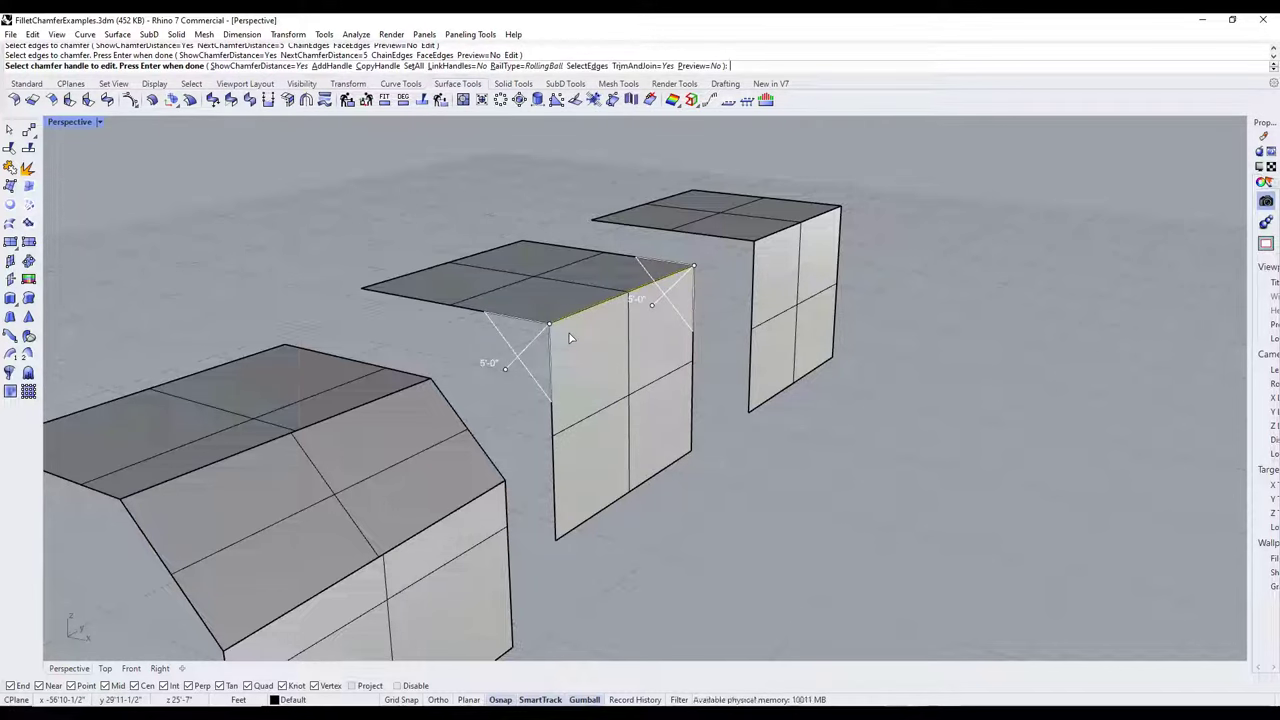
{"action": "key", "text": "Return"}
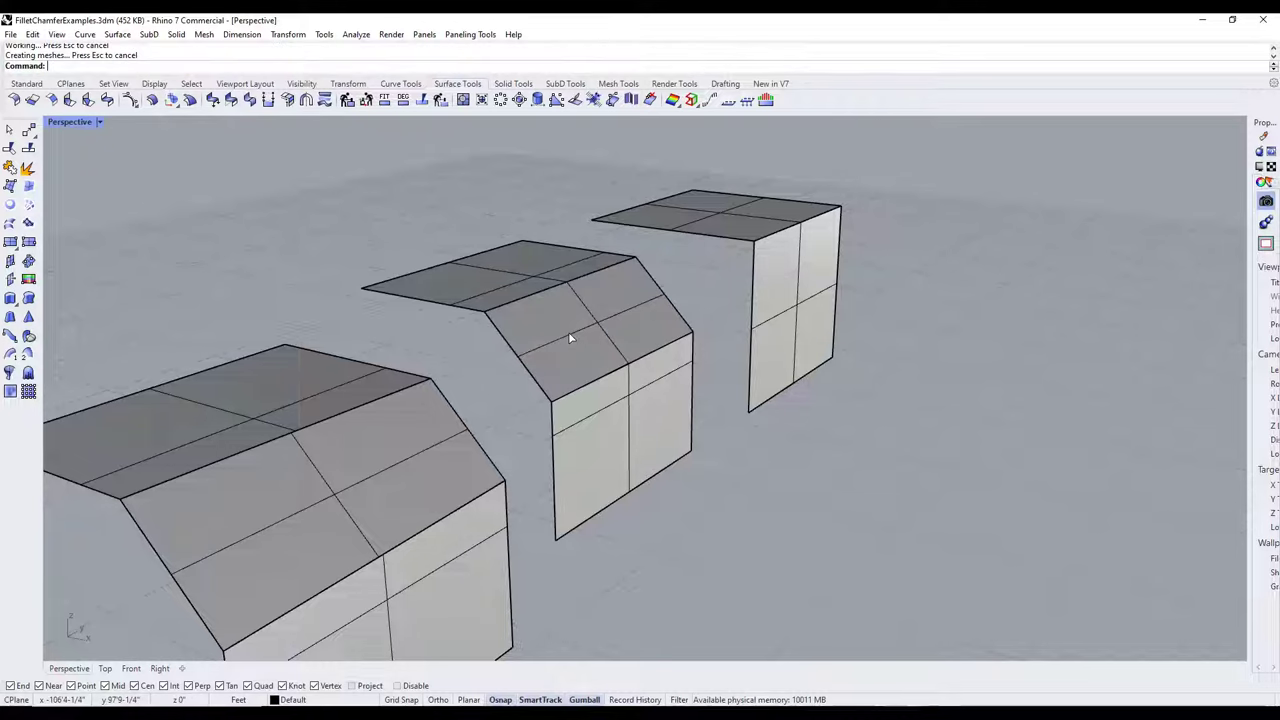
- Start ChamferEdge on the shared top edge of the farthest bent polysurface with a chamfer distance of 5 feet
{"action": "scroll", "coordinate": [545, 348], "scroll_direction": "down", "scroll_amount": 2}
{"action": "scroll", "coordinate": [930, 195], "scroll_direction": "up", "scroll_amount": 5}
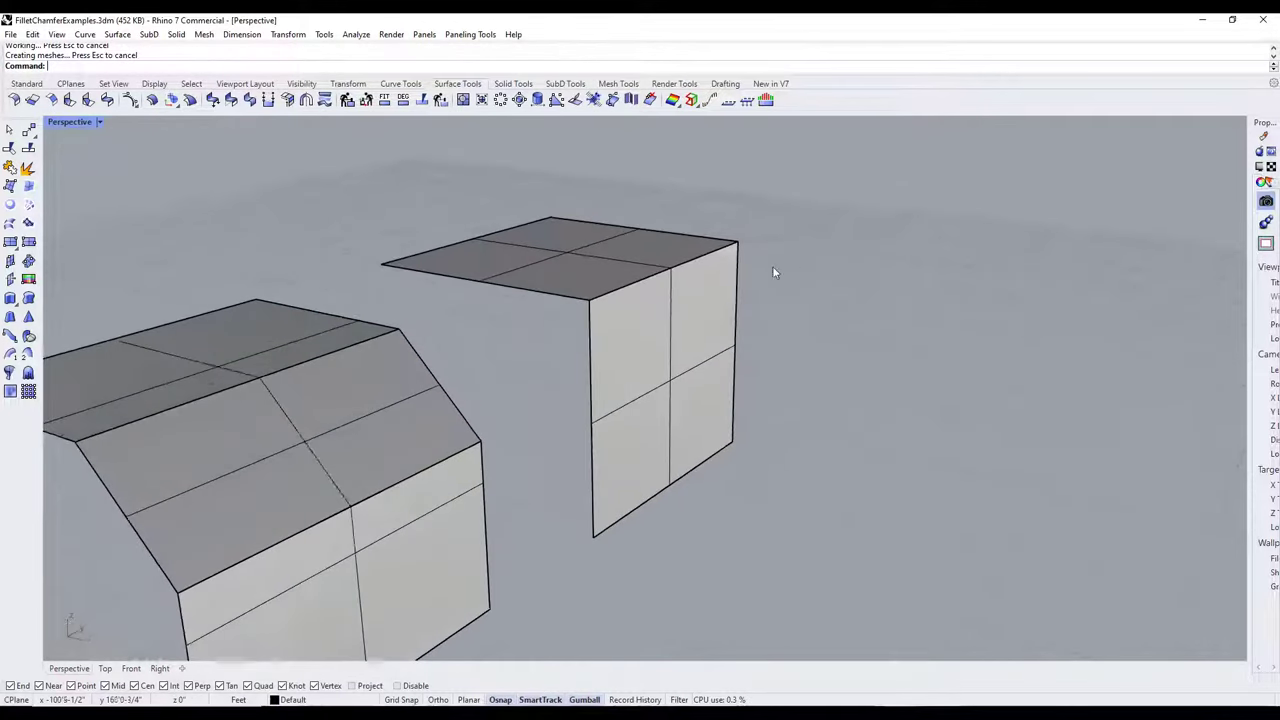
{"action": "left_click", "coordinate": [651, 304]}
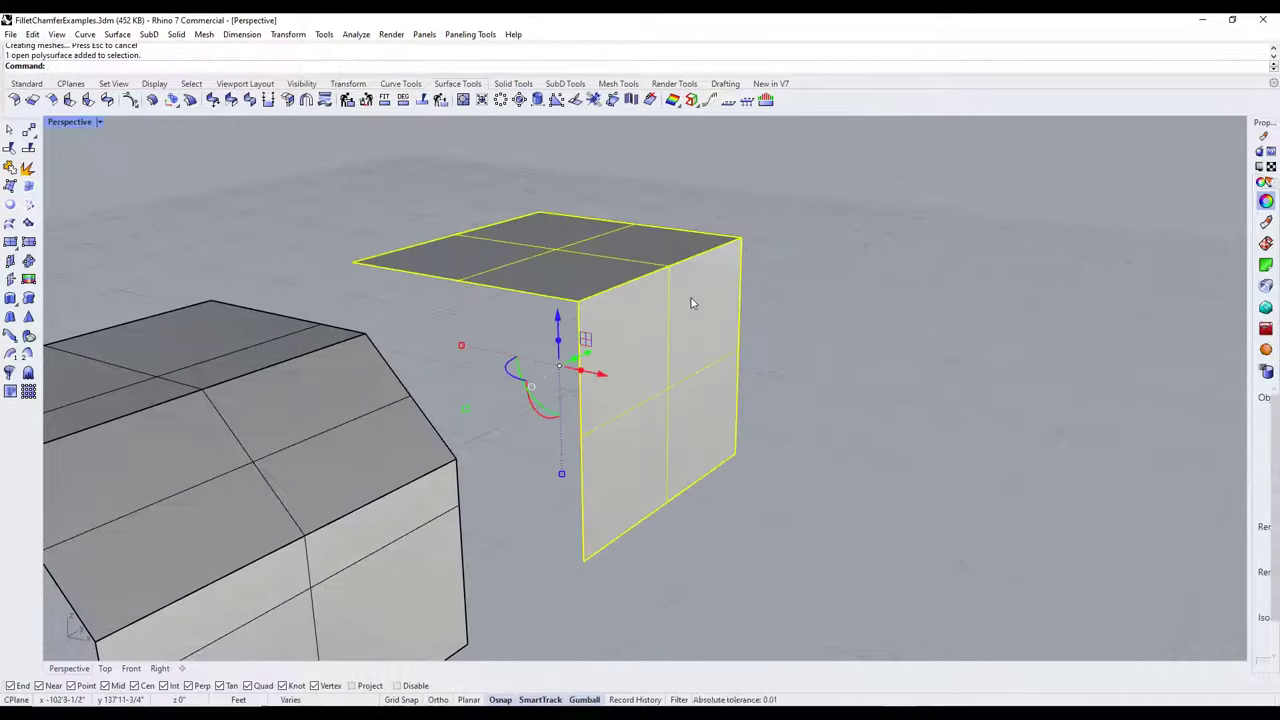
{"action": "type", "text": "ChamferEdge"}
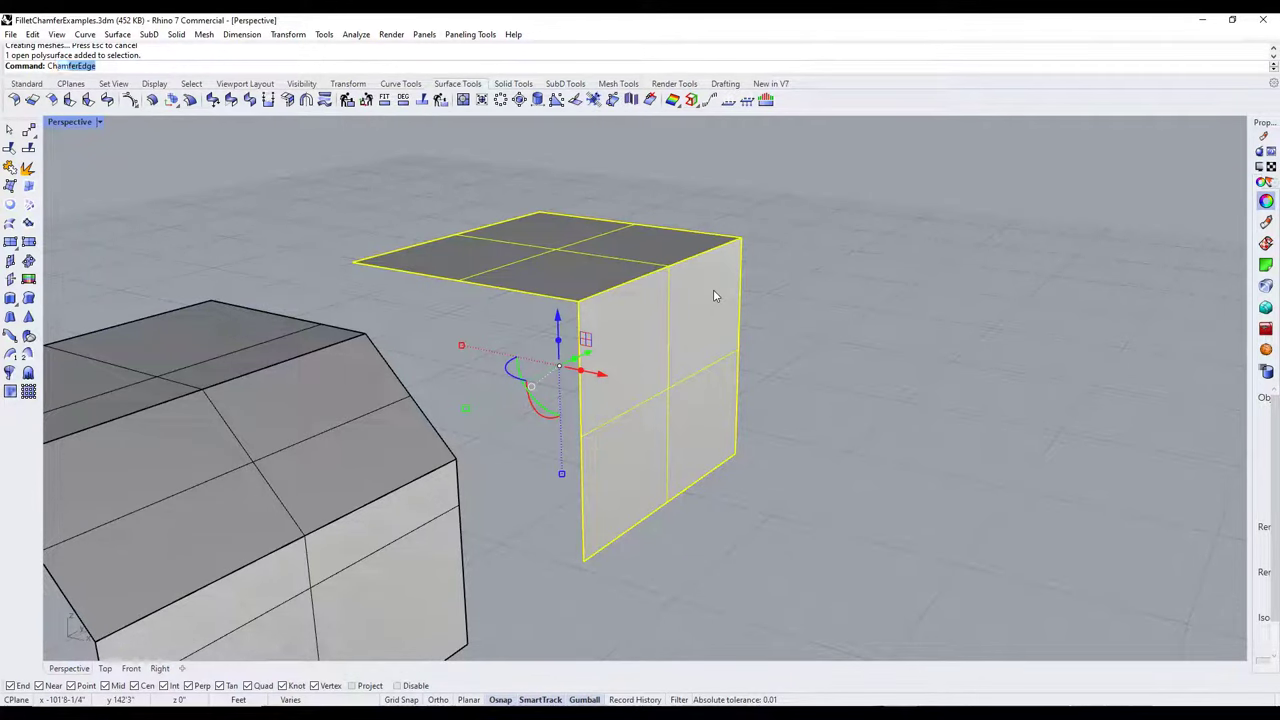
{"action": "key", "text": "Return"}
{"action": "left_click", "coordinate": [652, 276]}
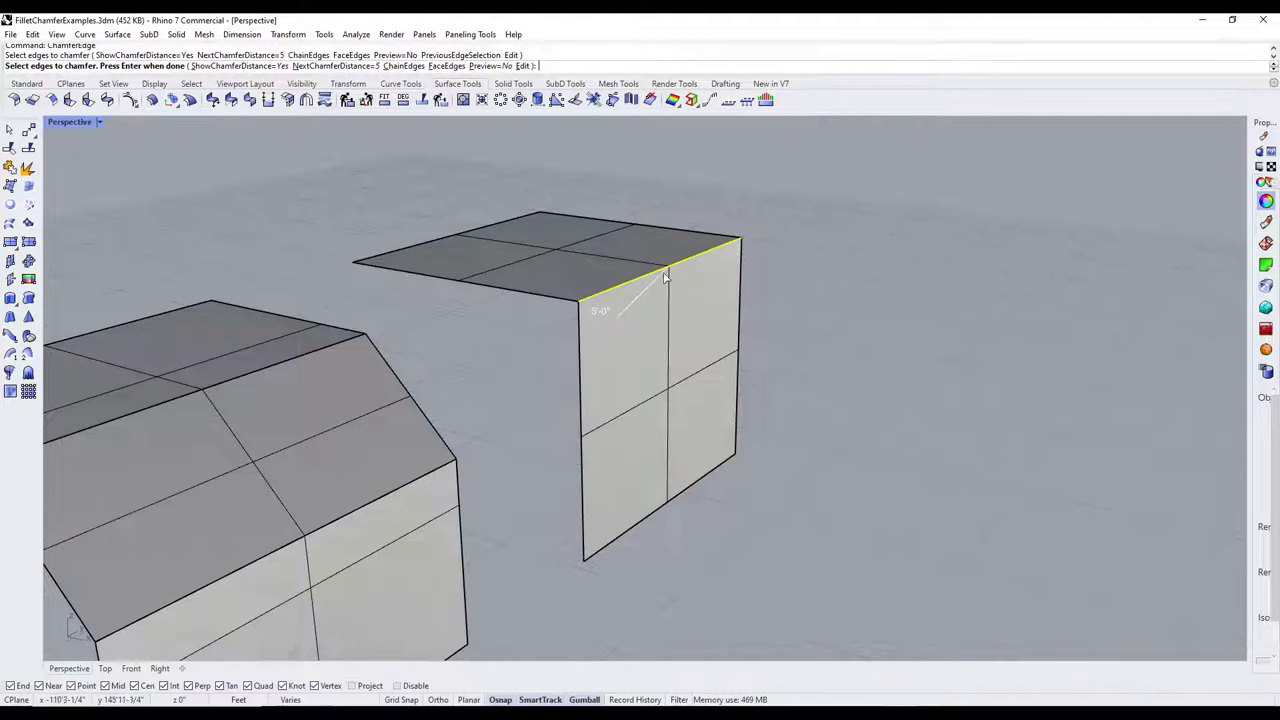
{"action": "key", "text": "Return"}
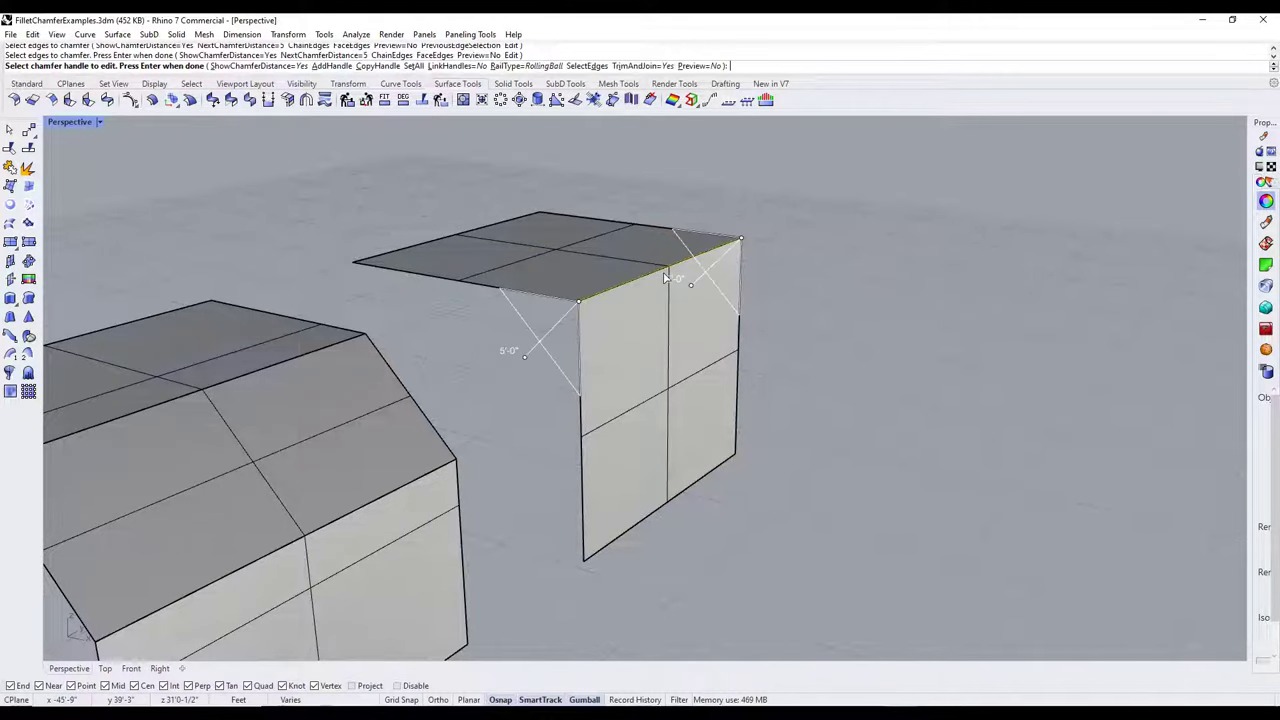
- Add a chamfer handle at the edge's midpoint, set its distance to about 1'5-1/2", and apply the variable chamfer
{"action": "left_click", "coordinate": [331, 66]}
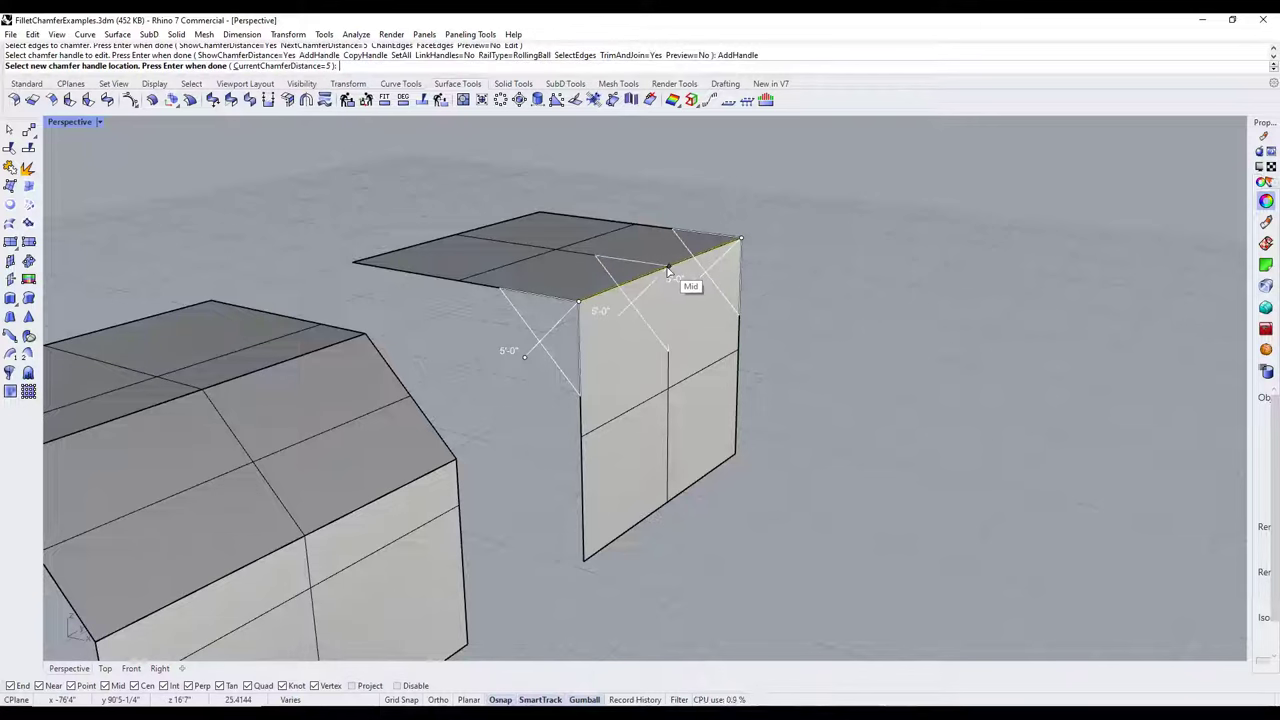
{"action": "left_click", "coordinate": [669, 271]}
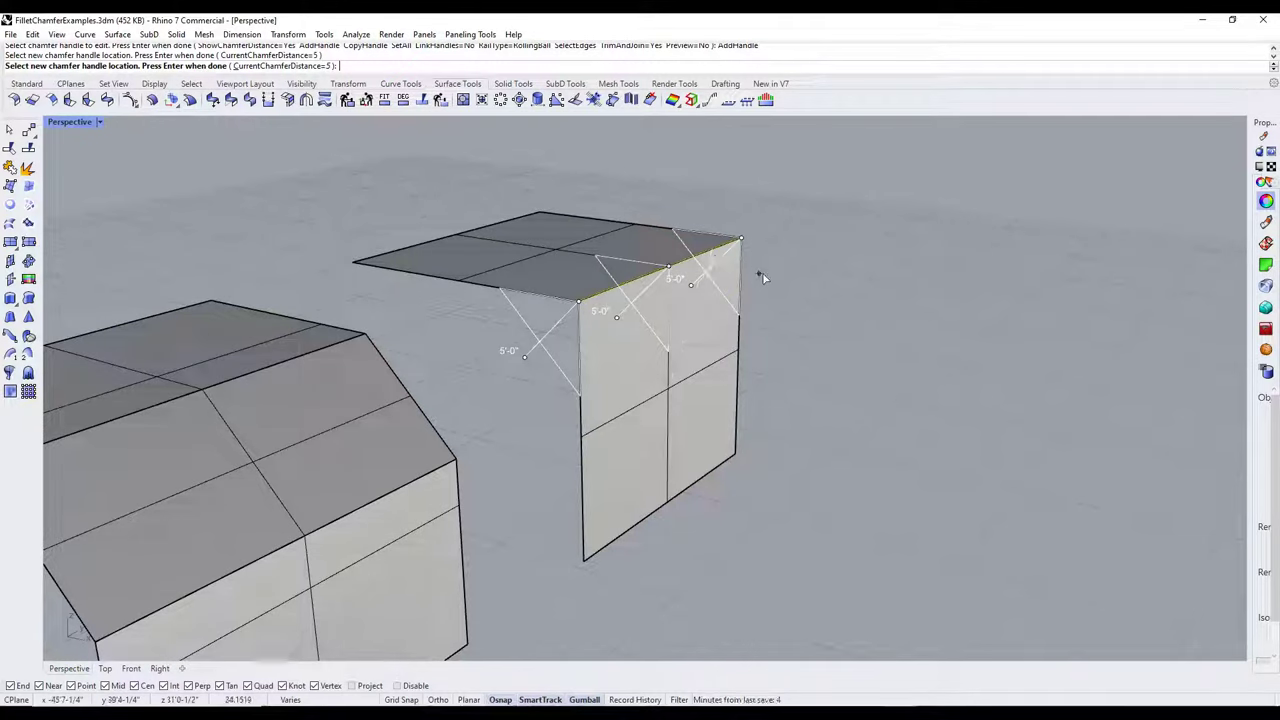
{"action": "key", "text": "Return"}
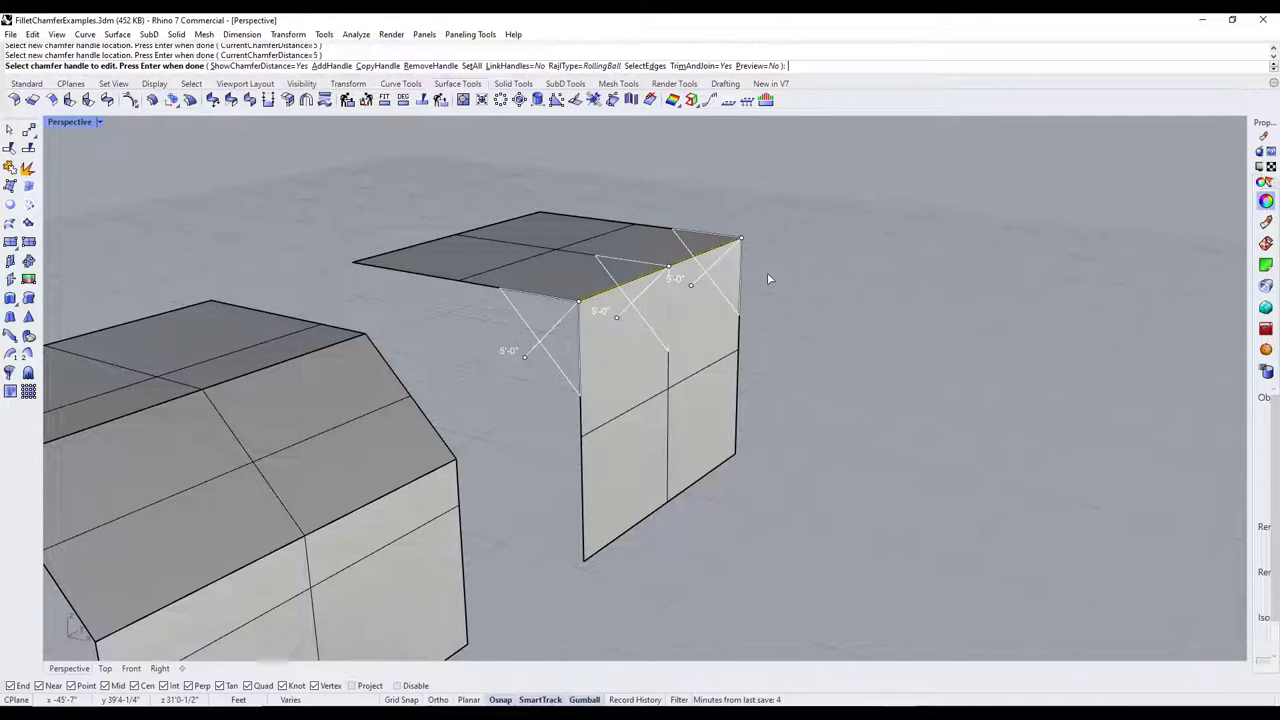
{"action": "left_click", "coordinate": [617, 318]}
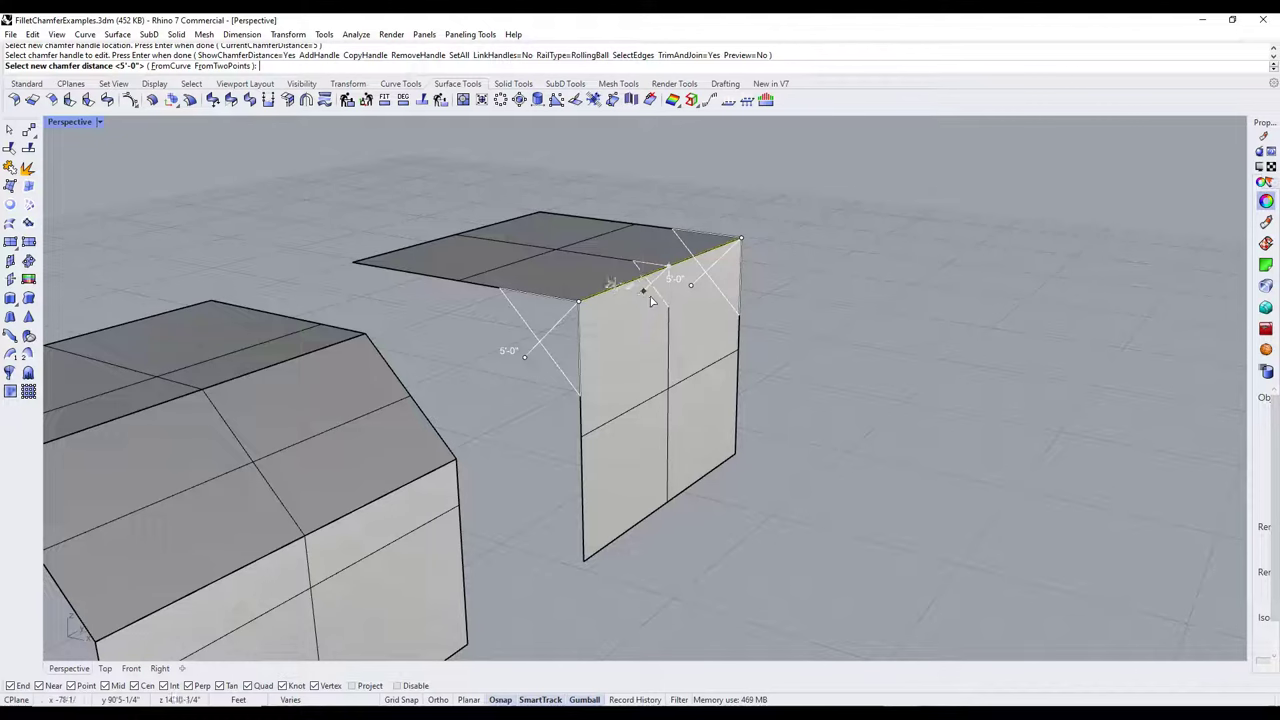
{"action": "left_click", "coordinate": [659, 290]}
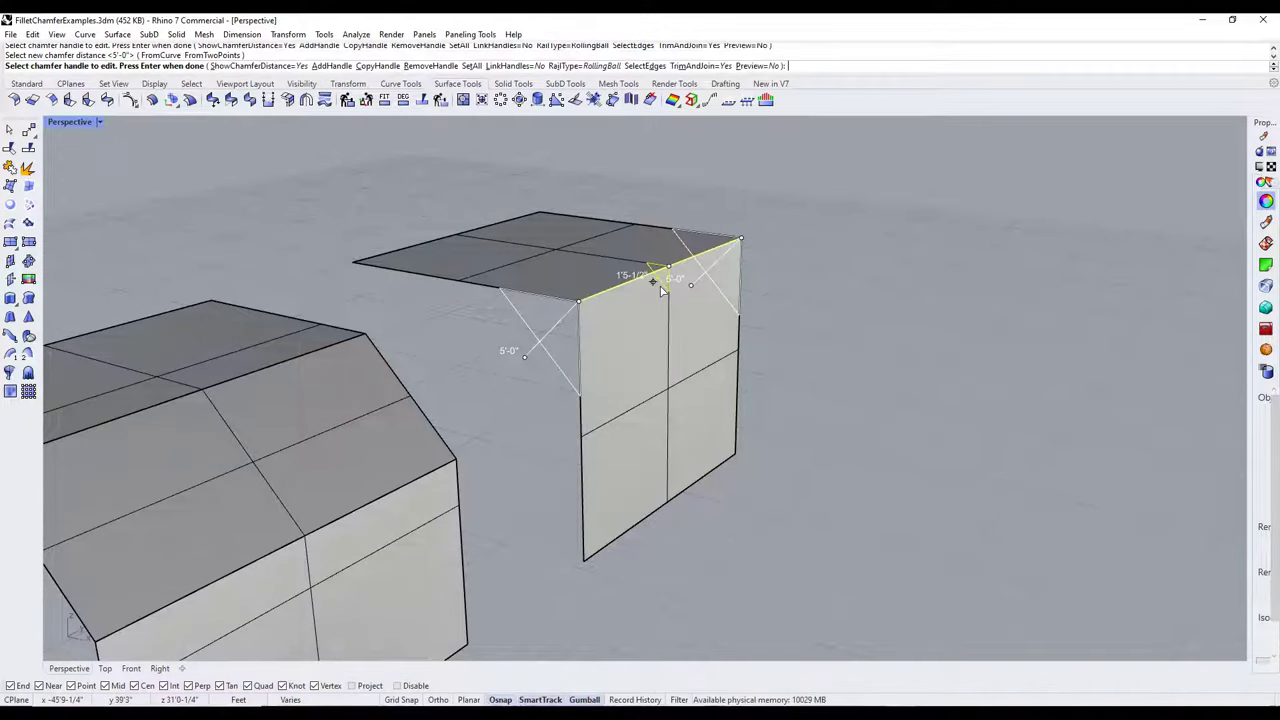
{"action": "key", "text": "Return"}
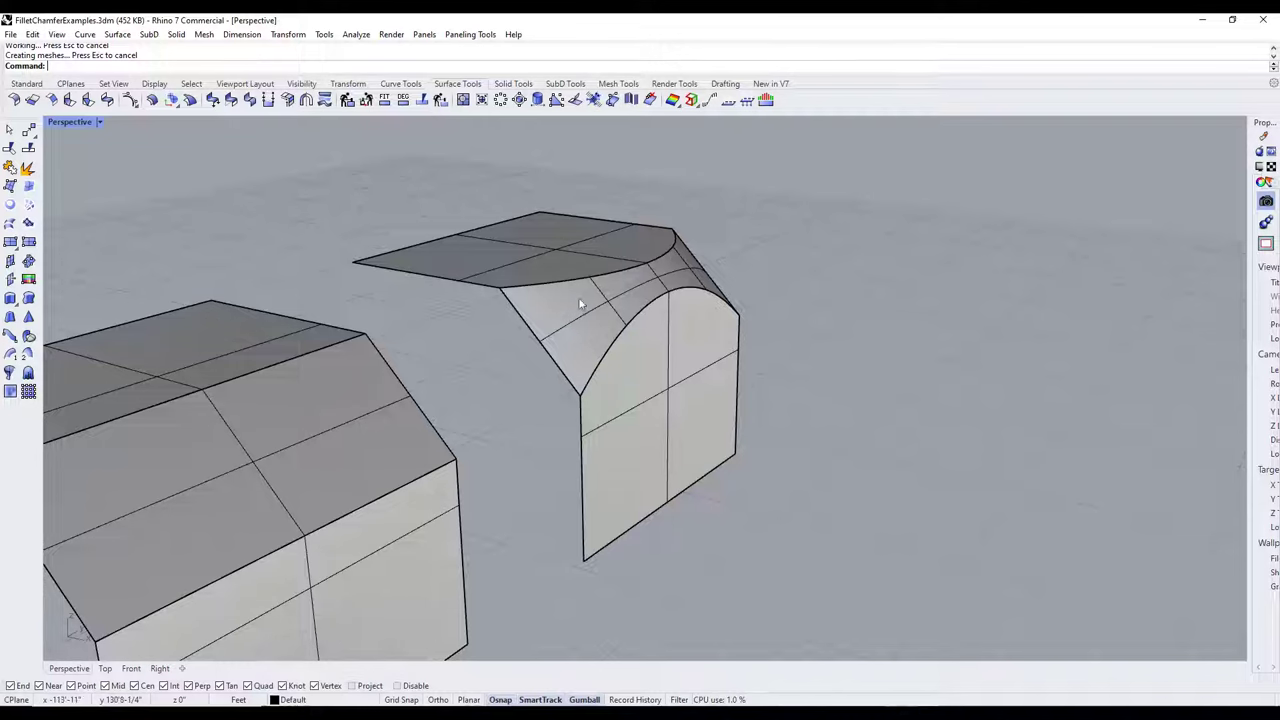
- Try ChamferEdge at 5 feet on the three visible vertical edges of the nearer box and undo the result
{"action": "scroll", "coordinate": [704, 290], "scroll_direction": "down", "scroll_amount": 10}
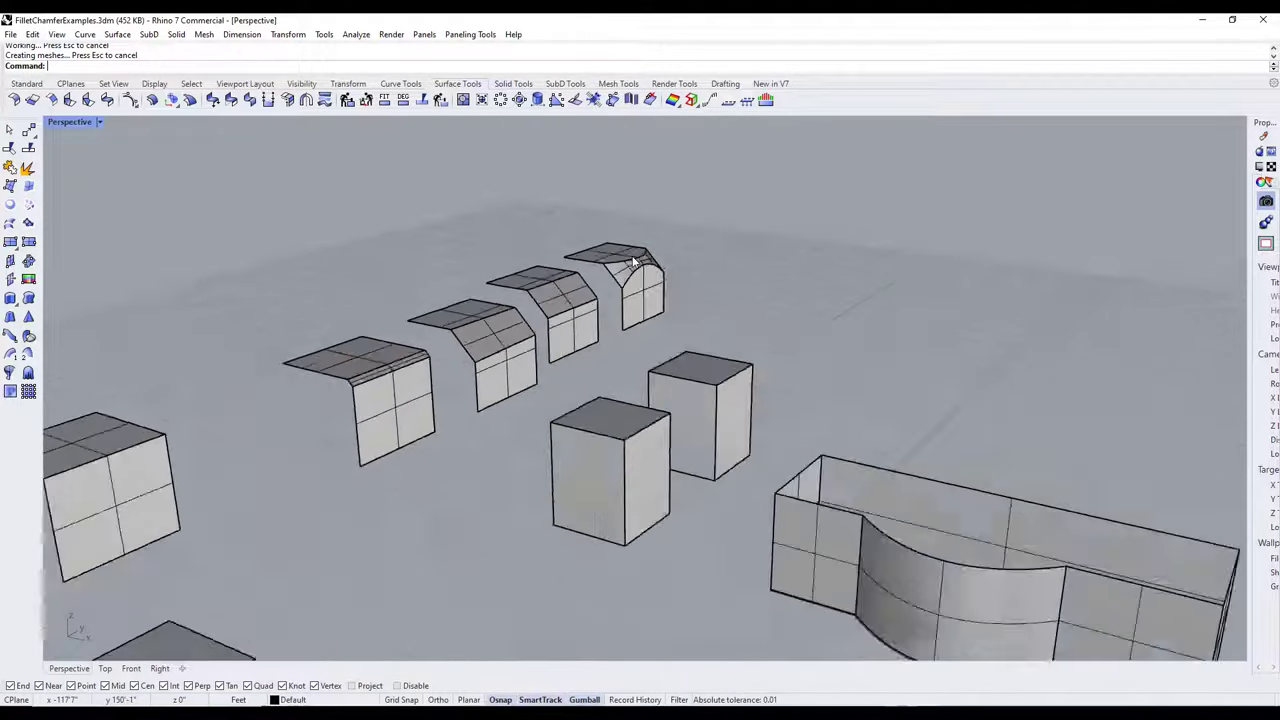
{"action": "scroll", "coordinate": [686, 303], "scroll_direction": "up", "scroll_amount": 6}
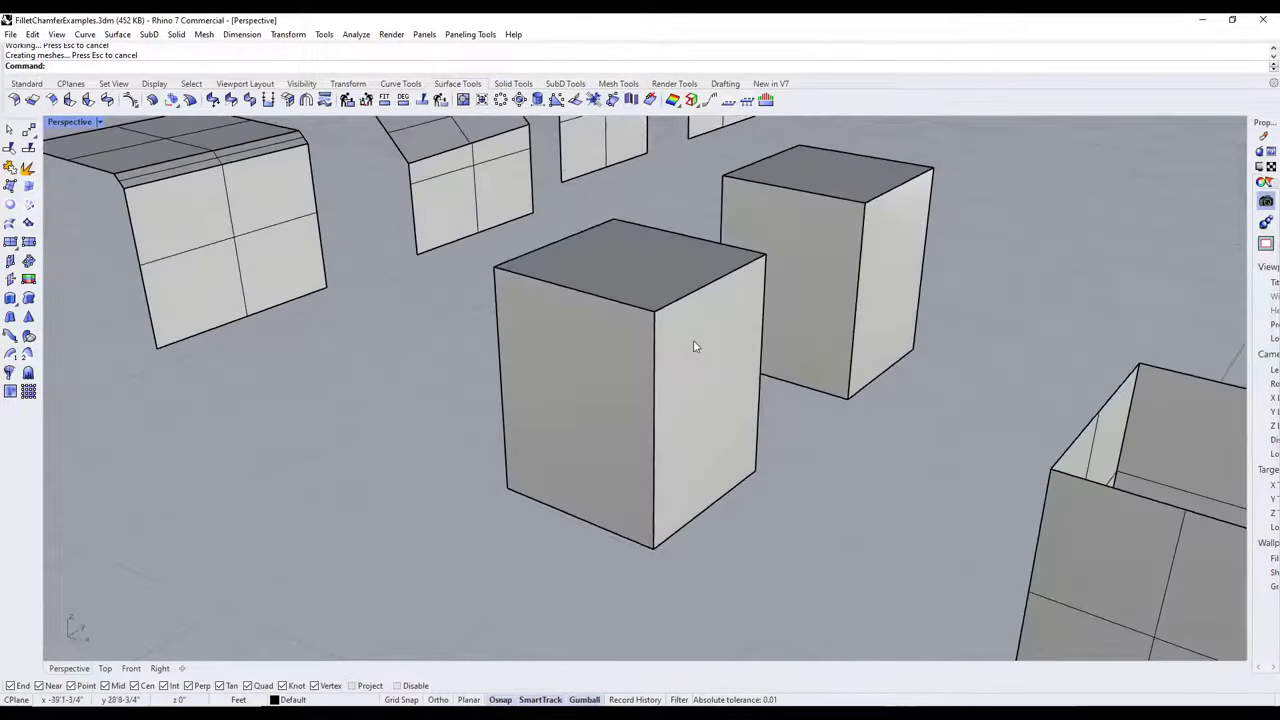
{"action": "scroll", "coordinate": [800, 355], "scroll_direction": "up", "scroll_amount": 2}
{"action": "scroll", "coordinate": [664, 357], "scroll_direction": "down", "scroll_amount": 2}
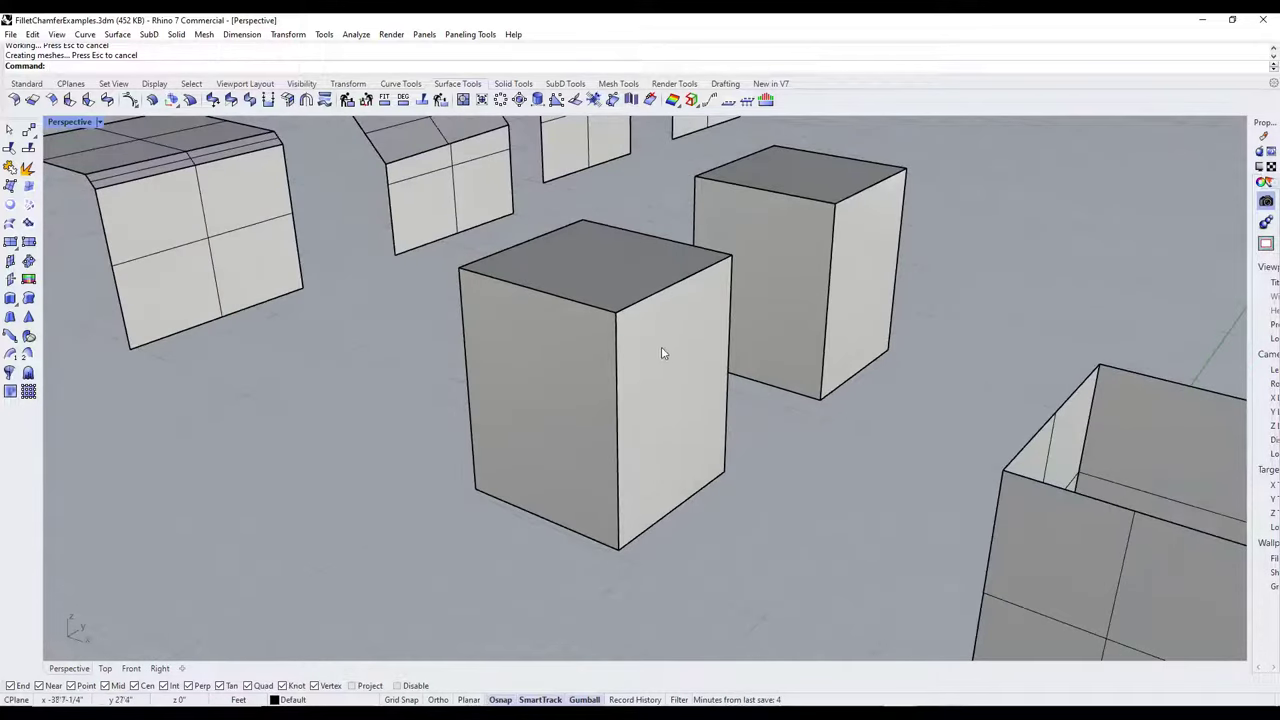
{"action": "type", "text": "ChamferEdge"}
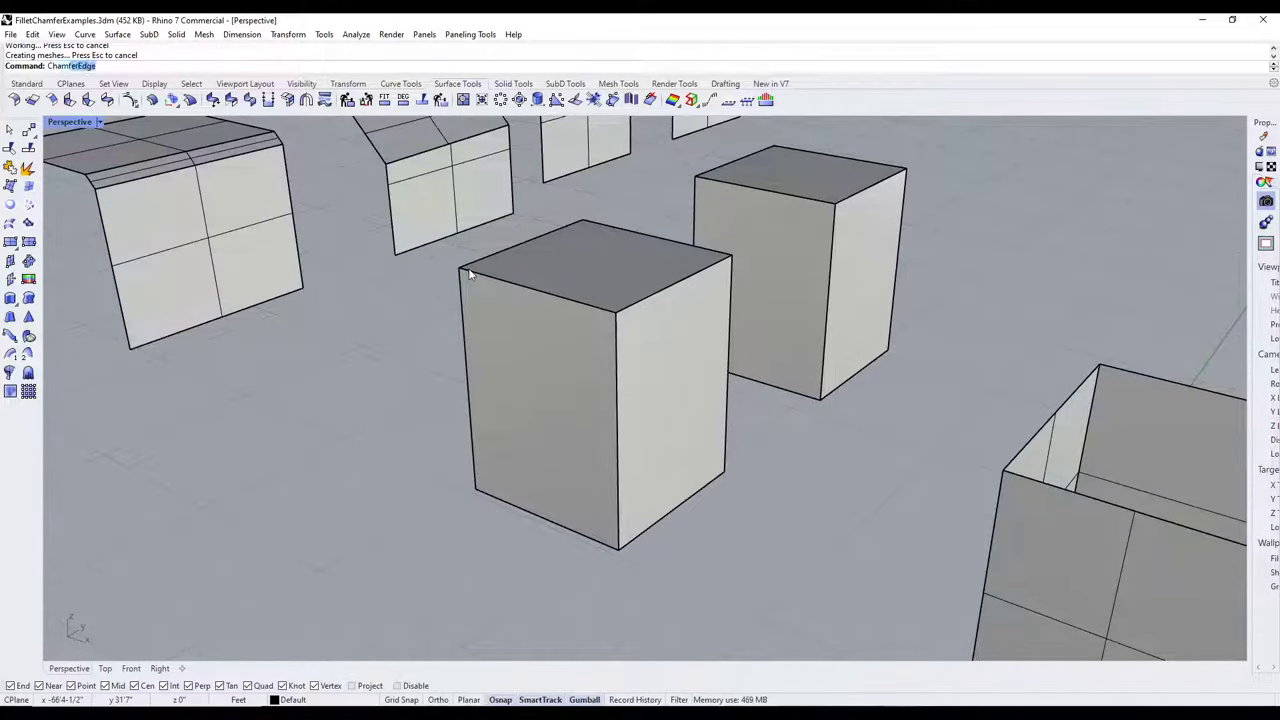
{"action": "key", "text": "Return"}
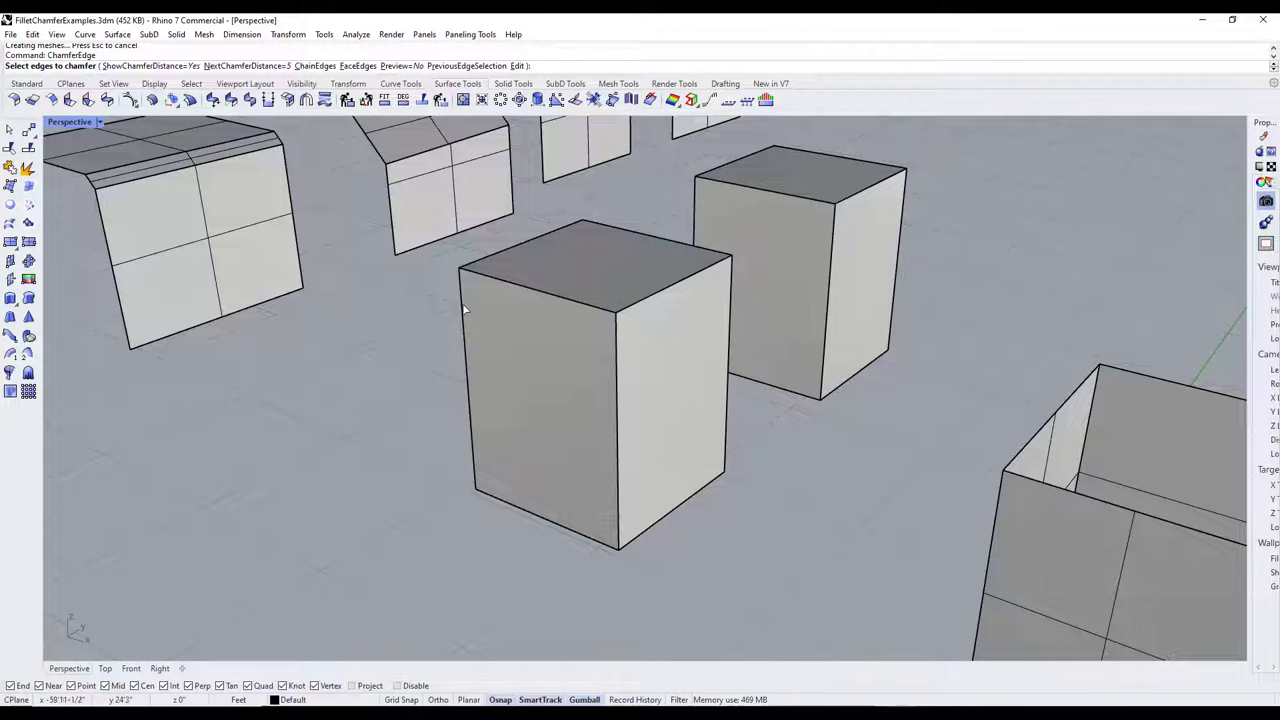
{"action": "left_click", "coordinate": [464, 310]}
{"action": "left_click", "coordinate": [618, 372]}
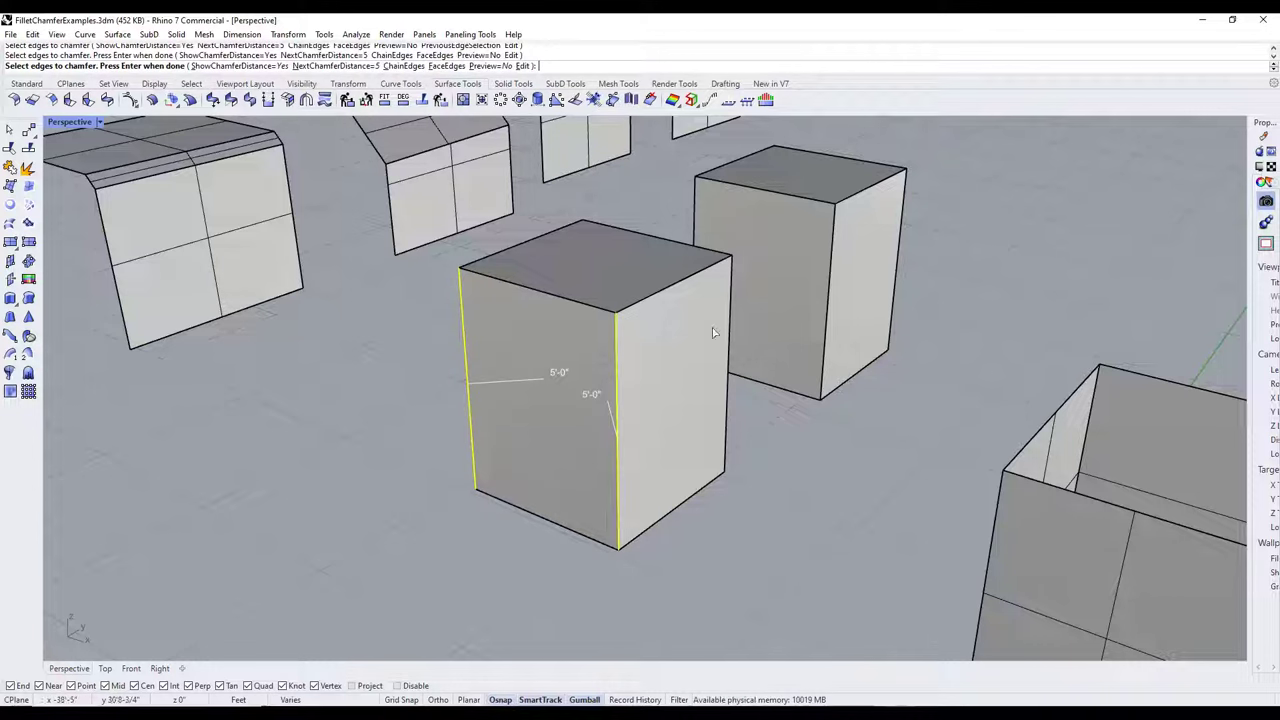
{"action": "left_click", "coordinate": [730, 328]}
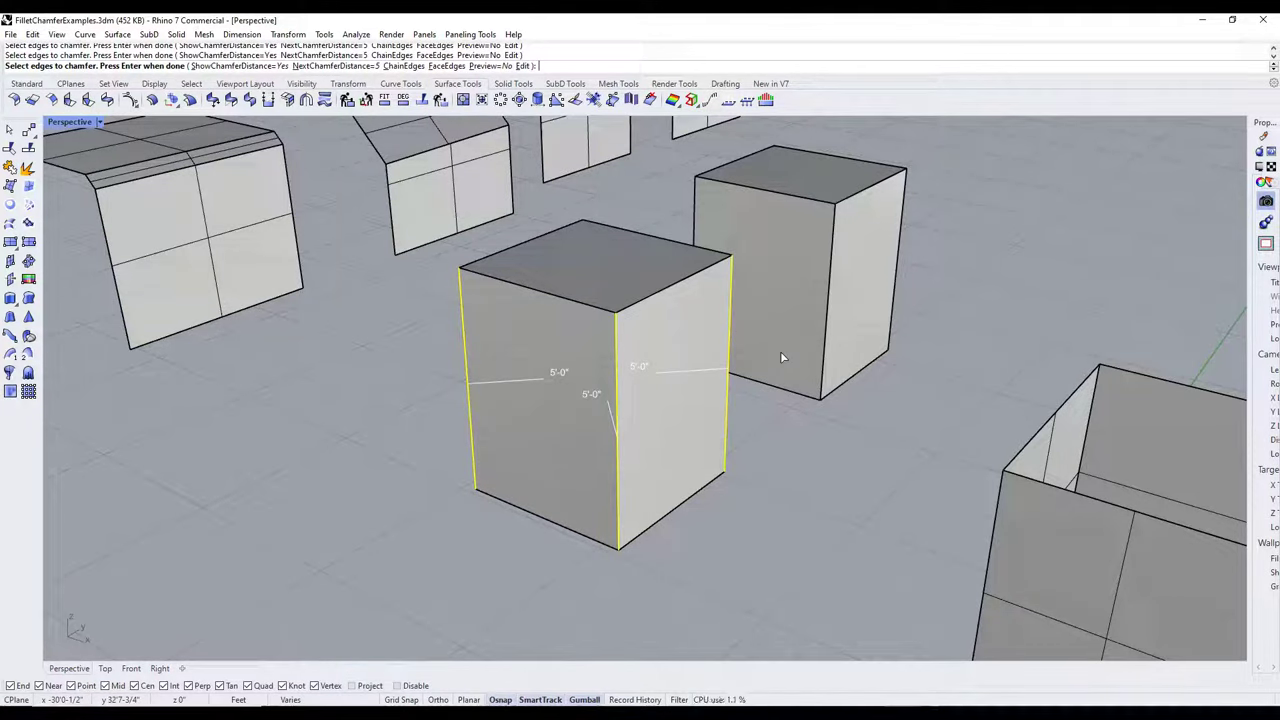
{"action": "key", "text": "Return"}
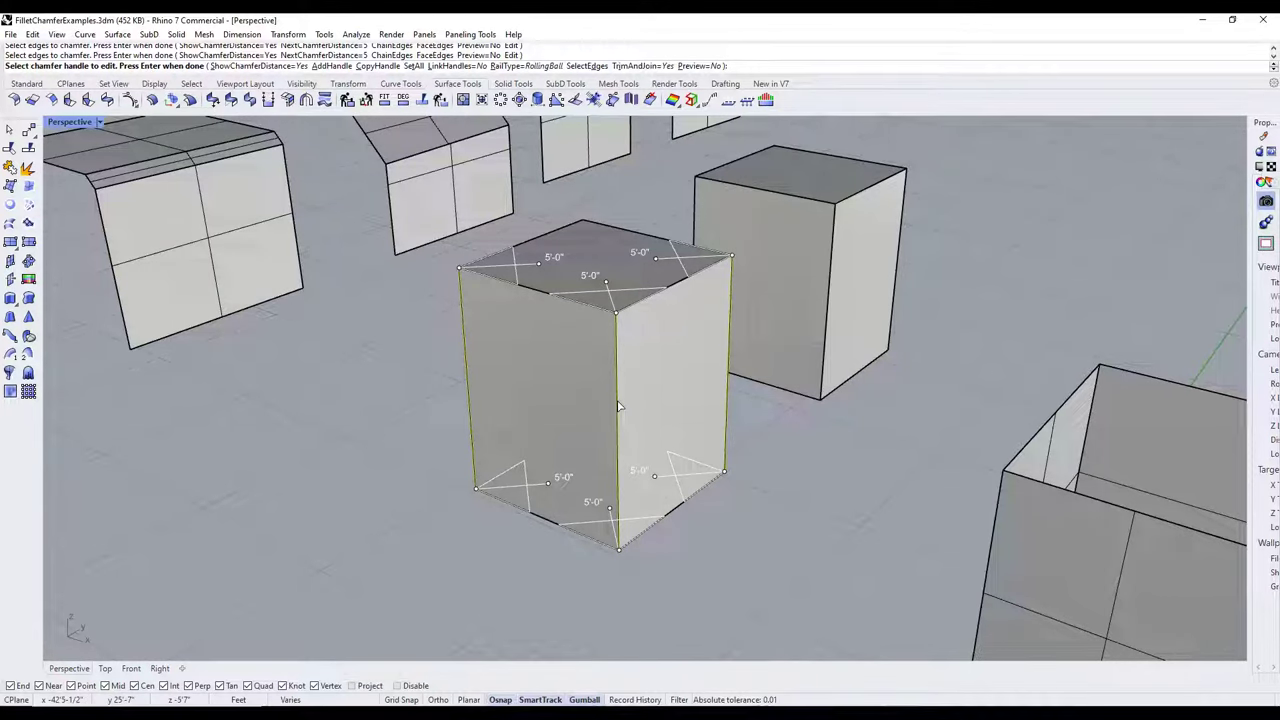
{"action": "key", "text": "Return"}
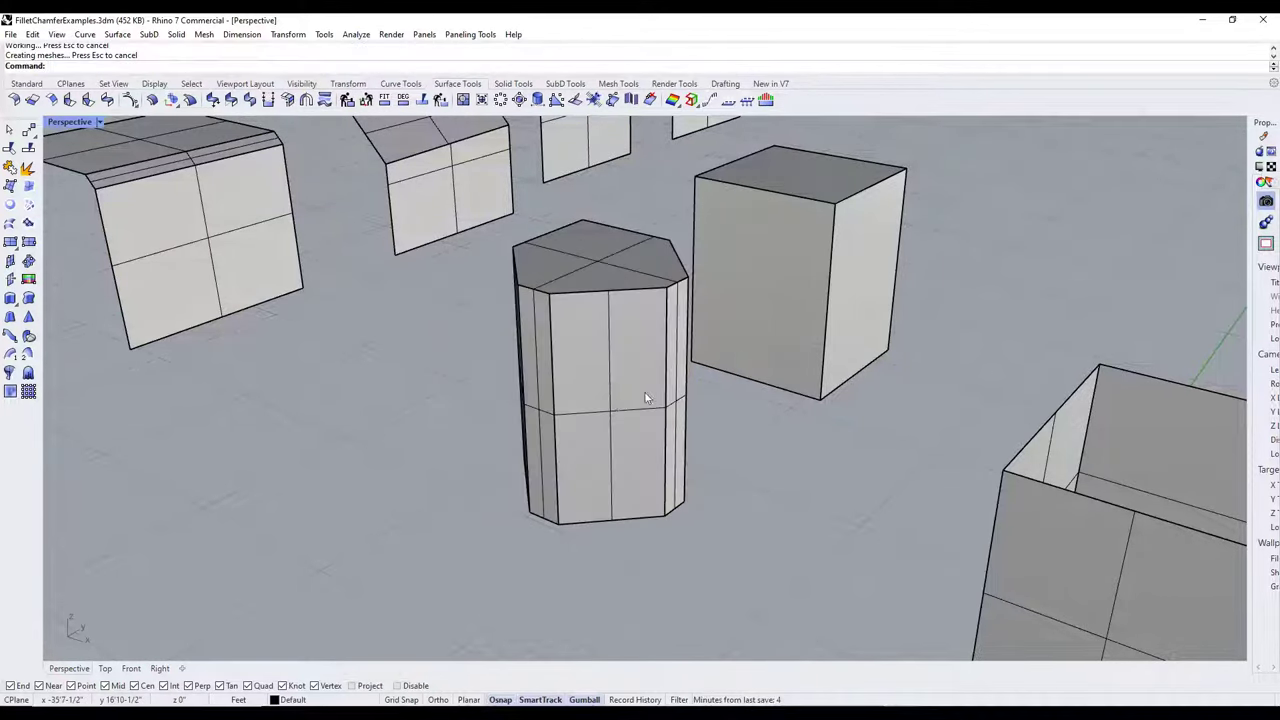
{"action": "scroll", "coordinate": [645, 398], "scroll_direction": "down", "scroll_amount": 5}
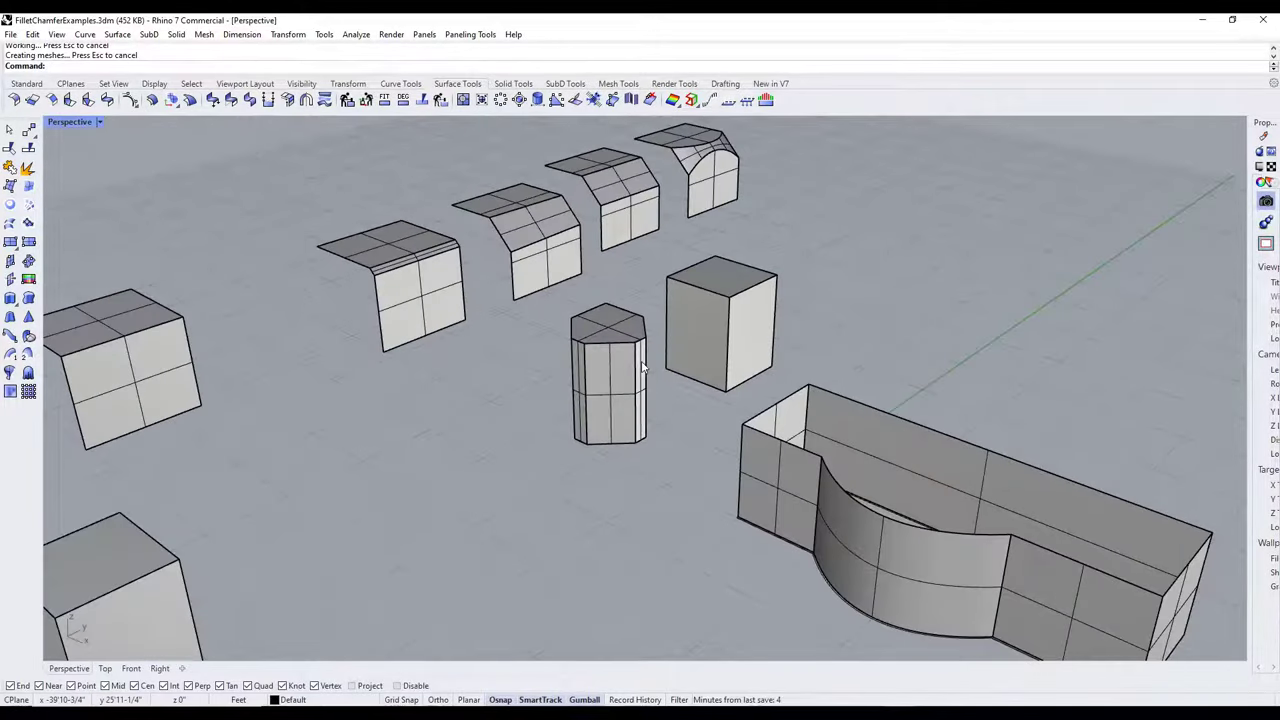
{"action": "key", "text": "ctrl+z"}
- Apply ChamferEdge to the nearer box's three visible vertical edges with the next chamfer distance set to 1
{"action": "scroll", "coordinate": [597, 397], "scroll_direction": "up", "scroll_amount": 4}
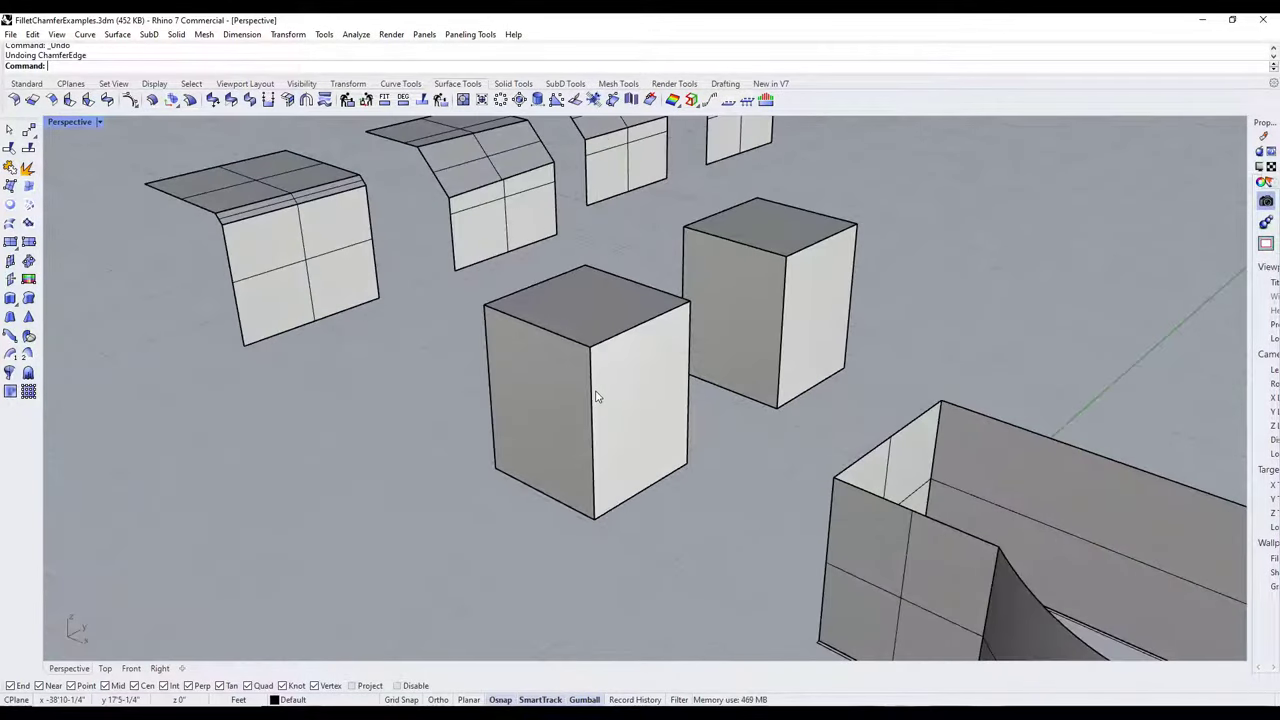
{"action": "type", "text": "Chem"}
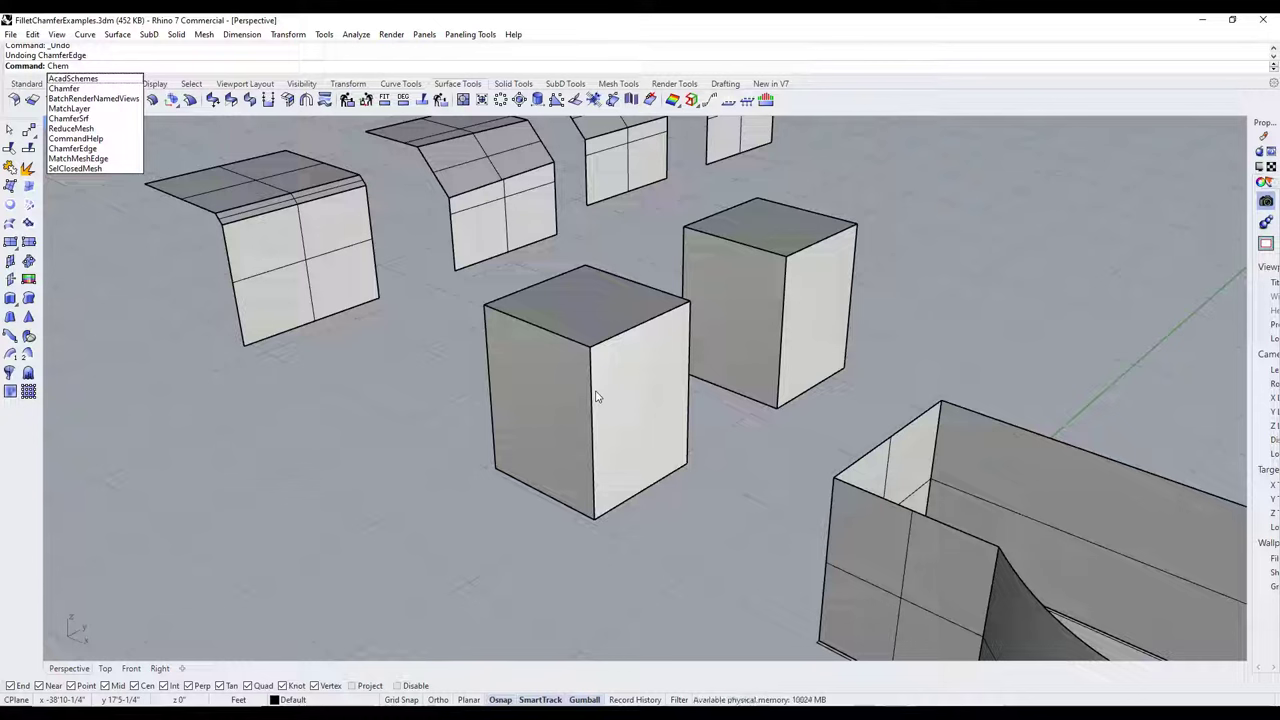
{"action": "key", "text": "BackSpace"}
{"action": "key", "text": "BackSpace"}
{"action": "type", "text": "am"}
{"action": "key", "text": "Return"}
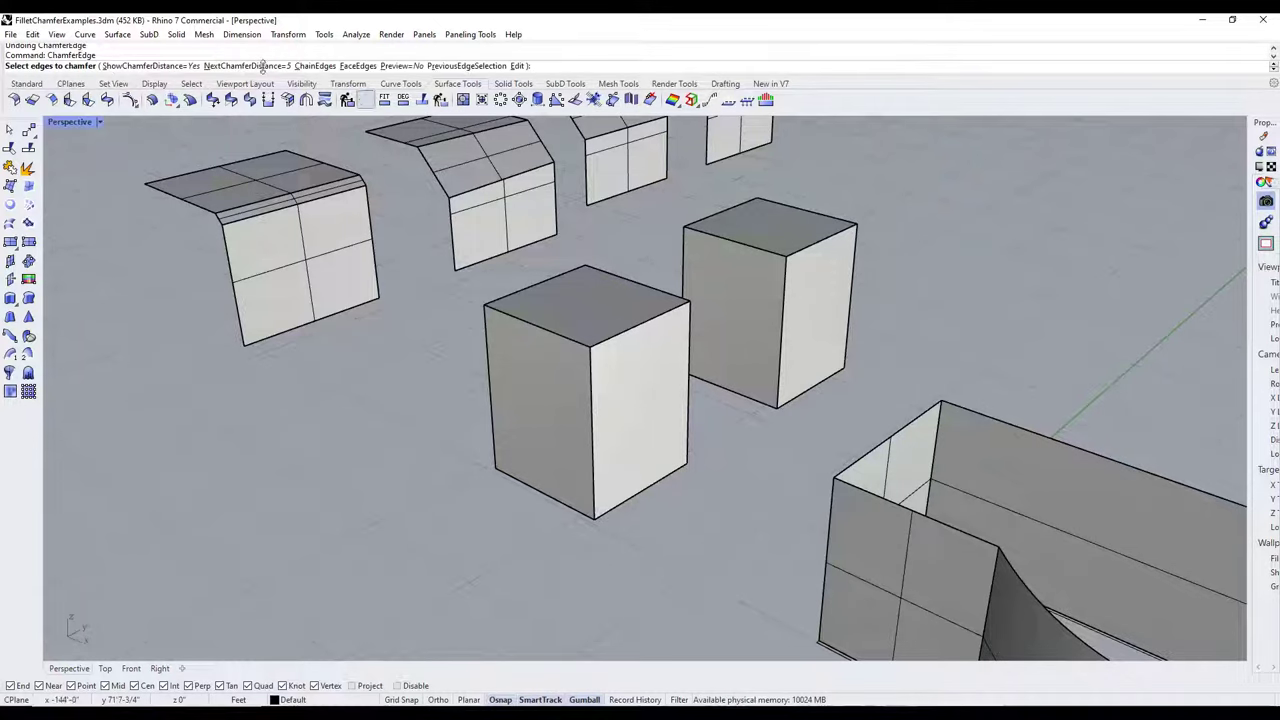
{"action": "left_click", "coordinate": [245, 56]}
{"action": "type", "text": "1"}
{"action": "key", "text": "Return"}
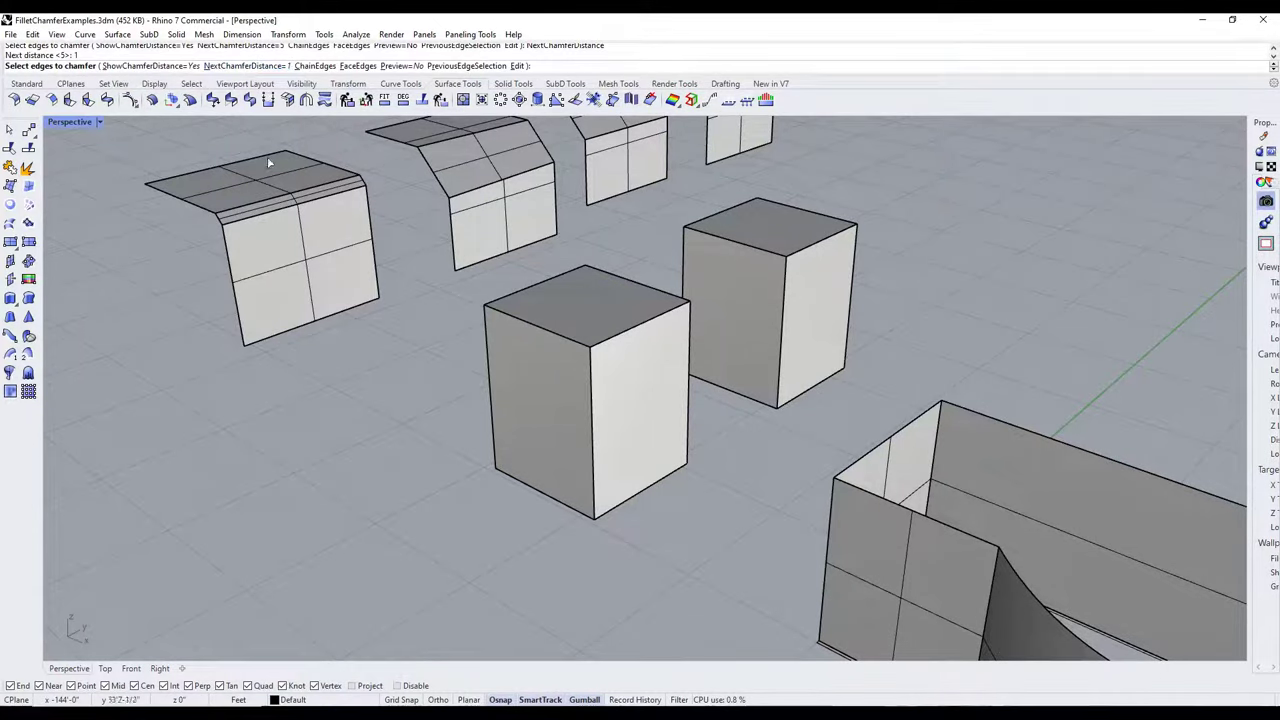
{"action": "left_click", "coordinate": [488, 349]}
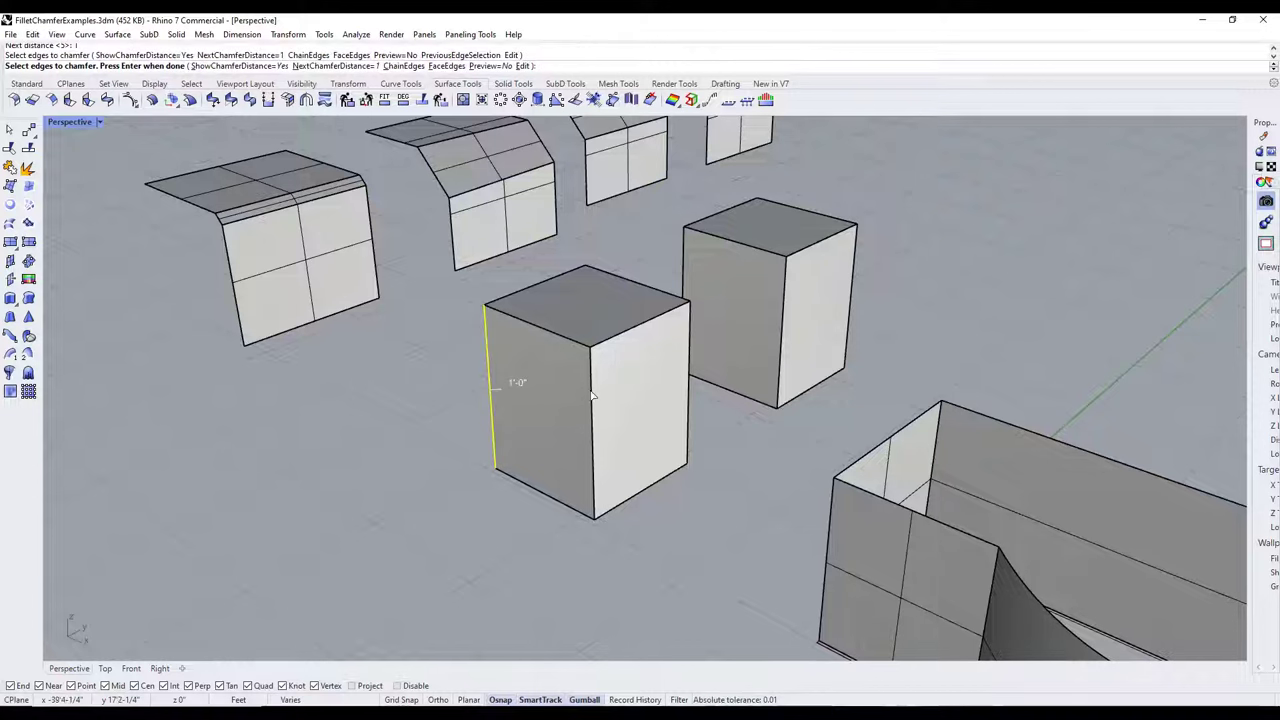
{"action": "left_click", "coordinate": [593, 398]}
{"action": "key", "text": "Return"}
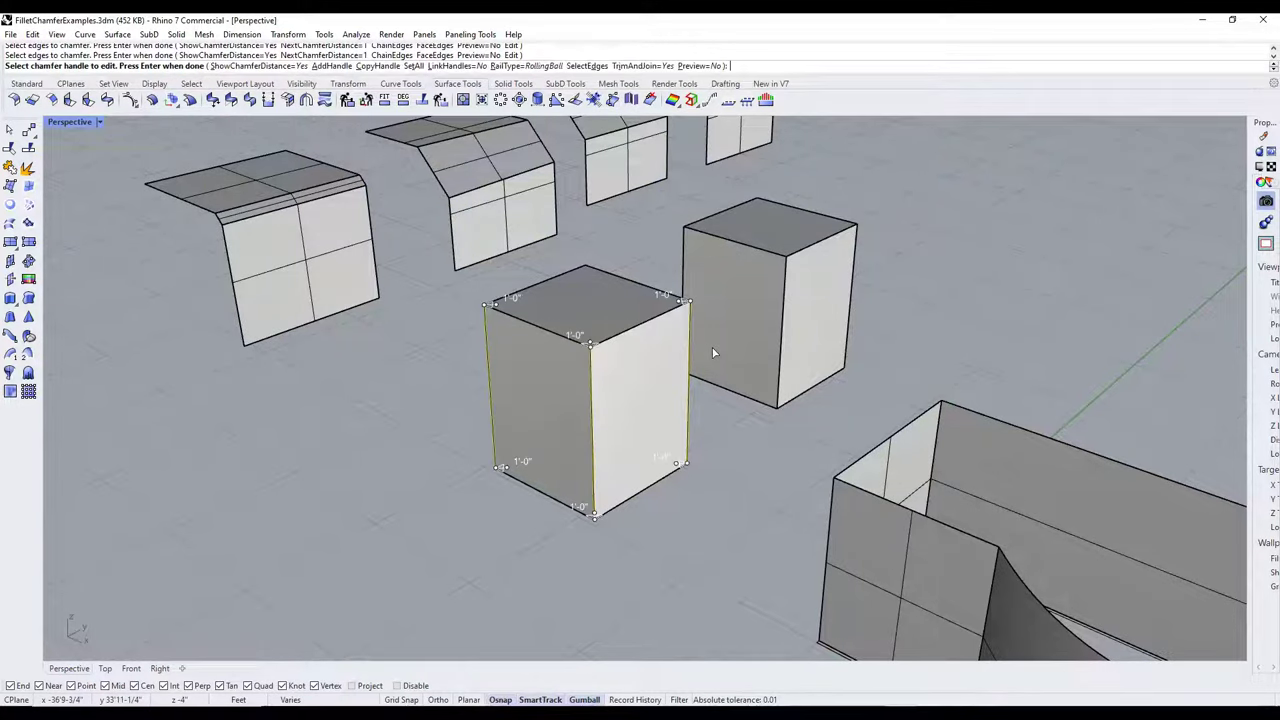
{"action": "key", "text": "Return"}
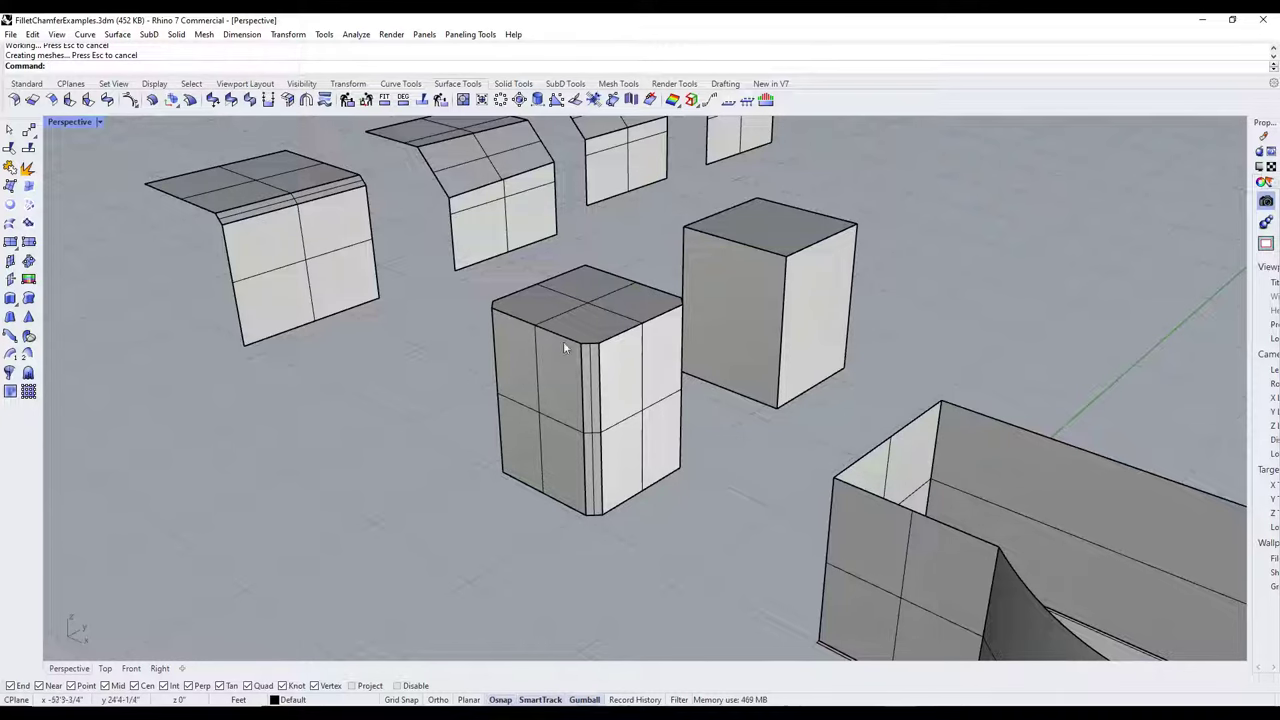
- Apply ChamferEdge at a distance of 1 to the three edges meeting at the unchamfered box's upper front corner
{"action": "right_click_drag", "start_coordinate": [893, 323], "coordinate": [785, 362], "text": "shift"}
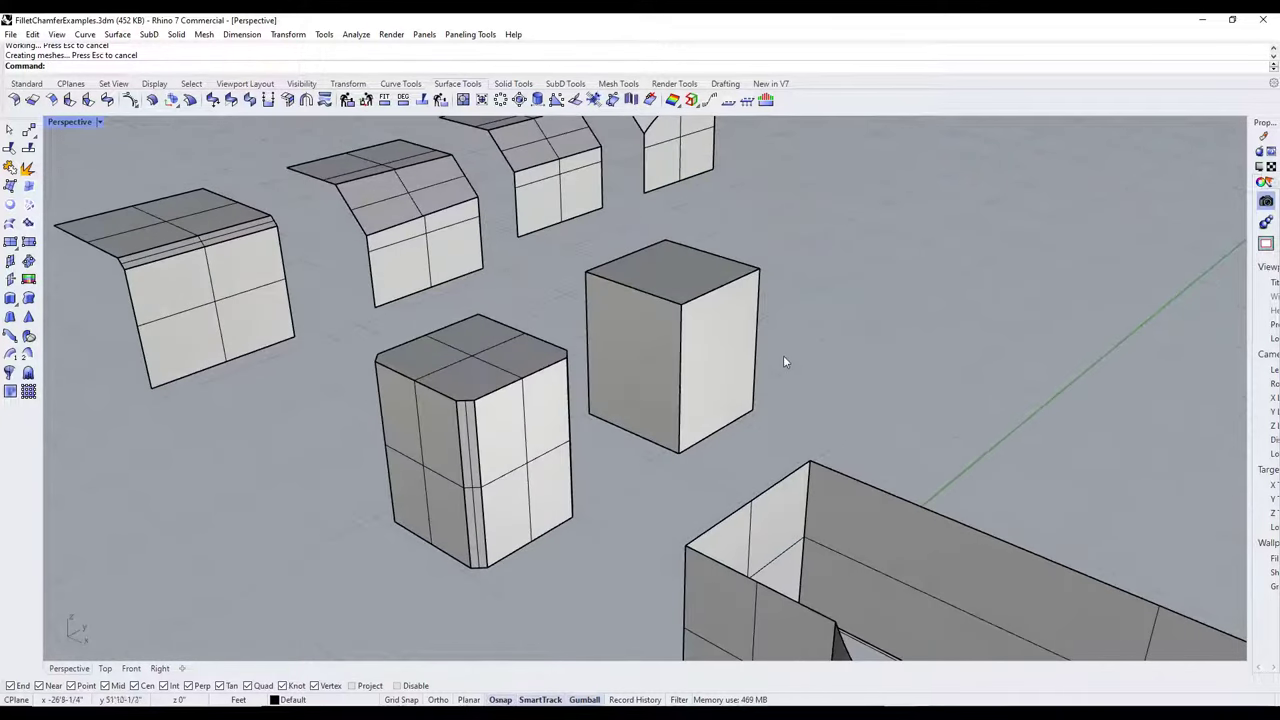
{"action": "scroll", "coordinate": [726, 340], "scroll_direction": "up", "scroll_amount": 3}
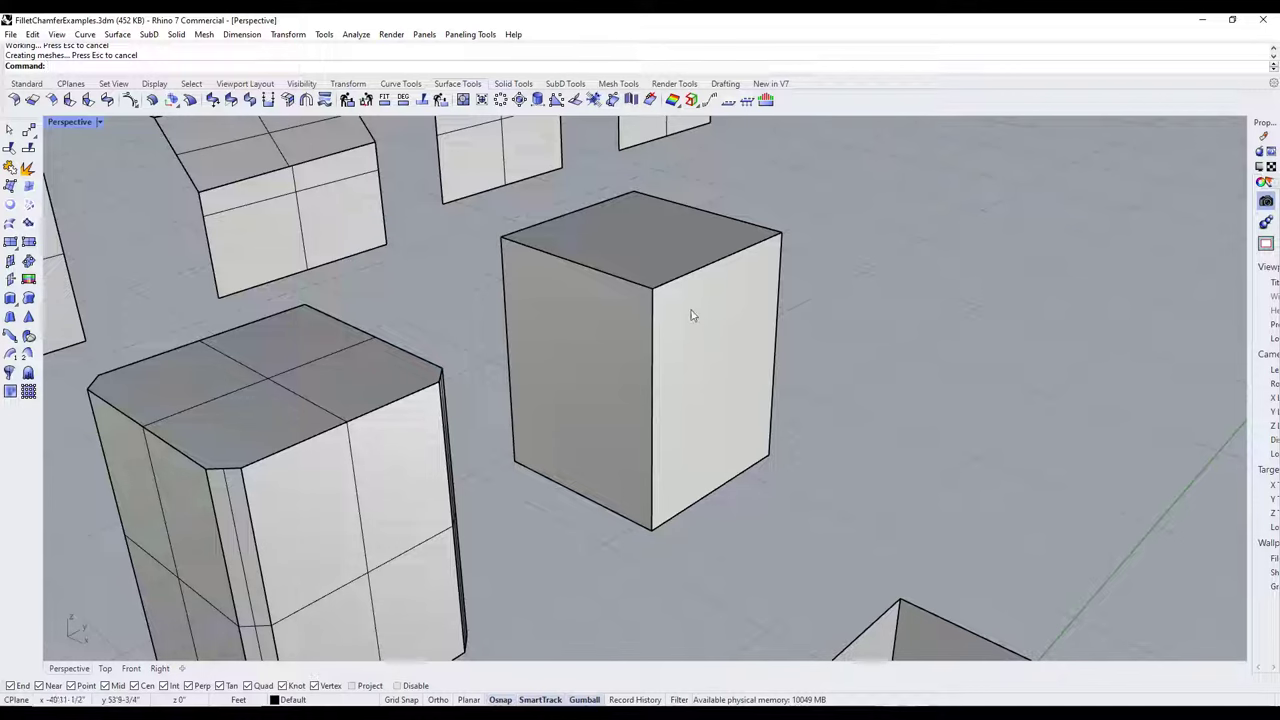
{"action": "scroll", "coordinate": [727, 284], "scroll_direction": "up", "scroll_amount": 2}
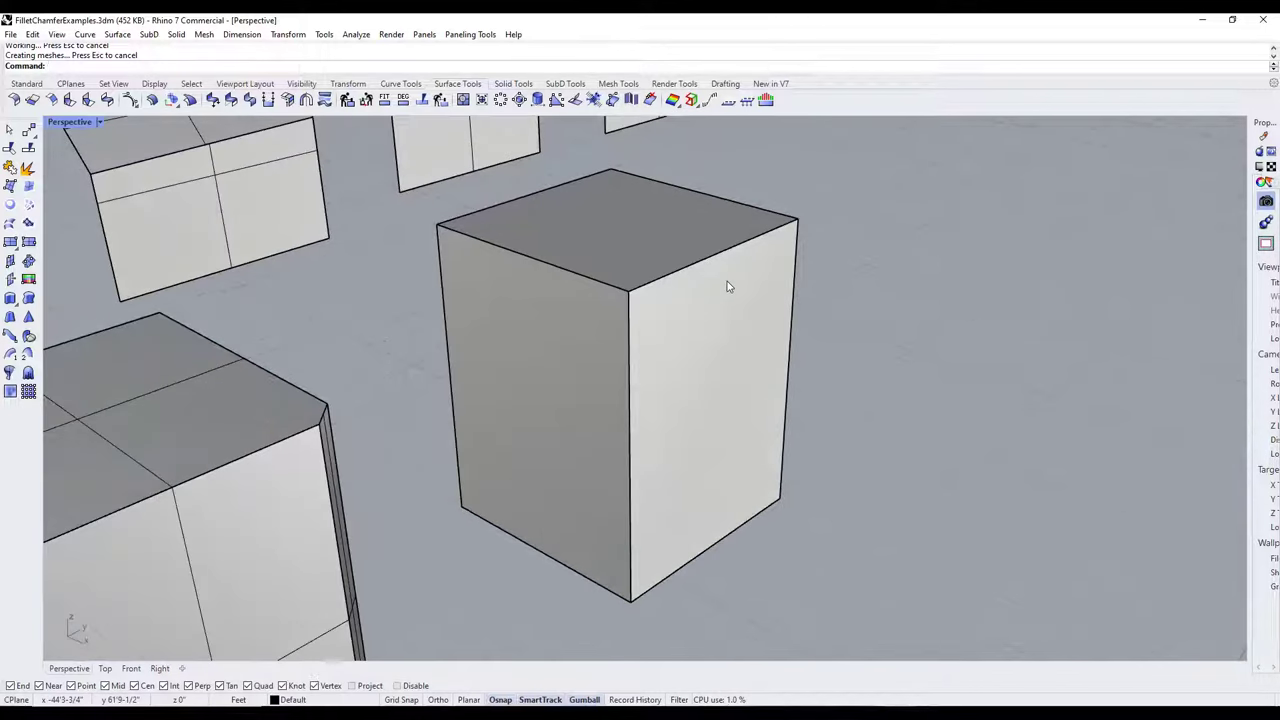
{"action": "type", "text": "ch"}
{"action": "key", "text": "Return"}
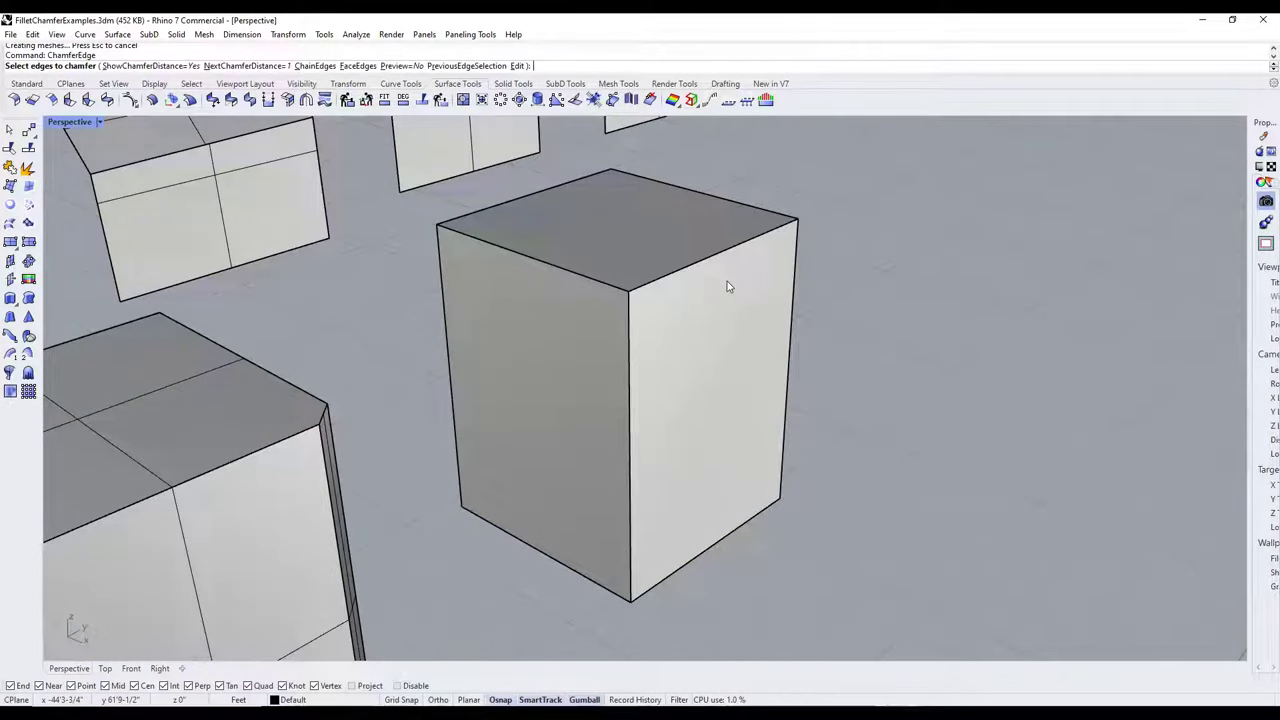
{"action": "left_click", "coordinate": [605, 284]}
{"action": "left_click", "coordinate": [645, 286]}
{"action": "left_click", "coordinate": [631, 316]}
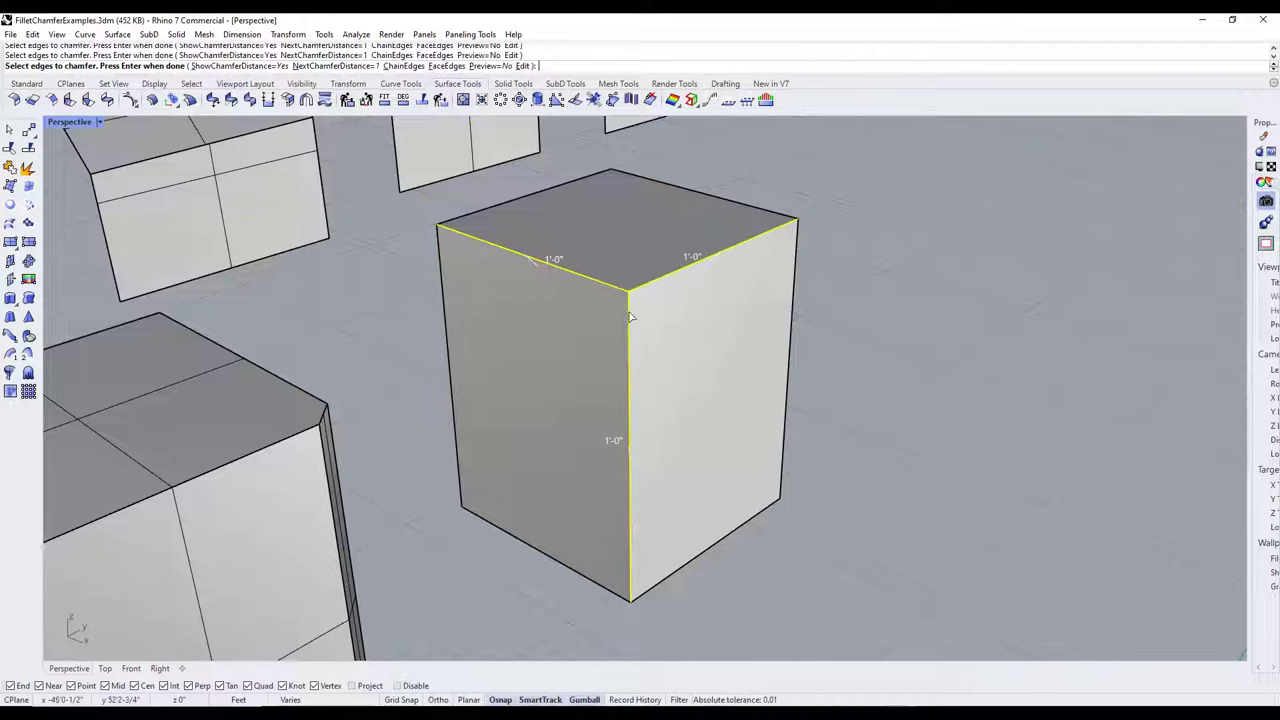
{"action": "key", "text": "Return"}
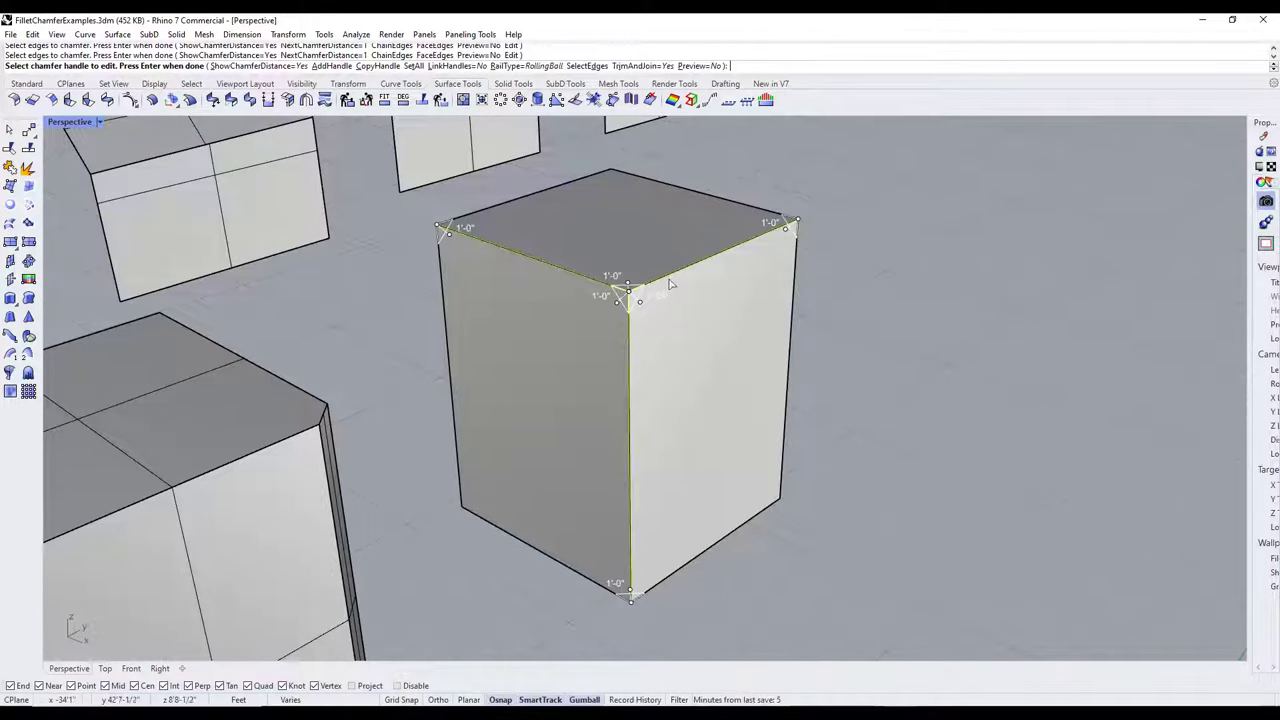
{"action": "scroll", "coordinate": [670, 275], "scroll_direction": "up", "scroll_amount": 3}
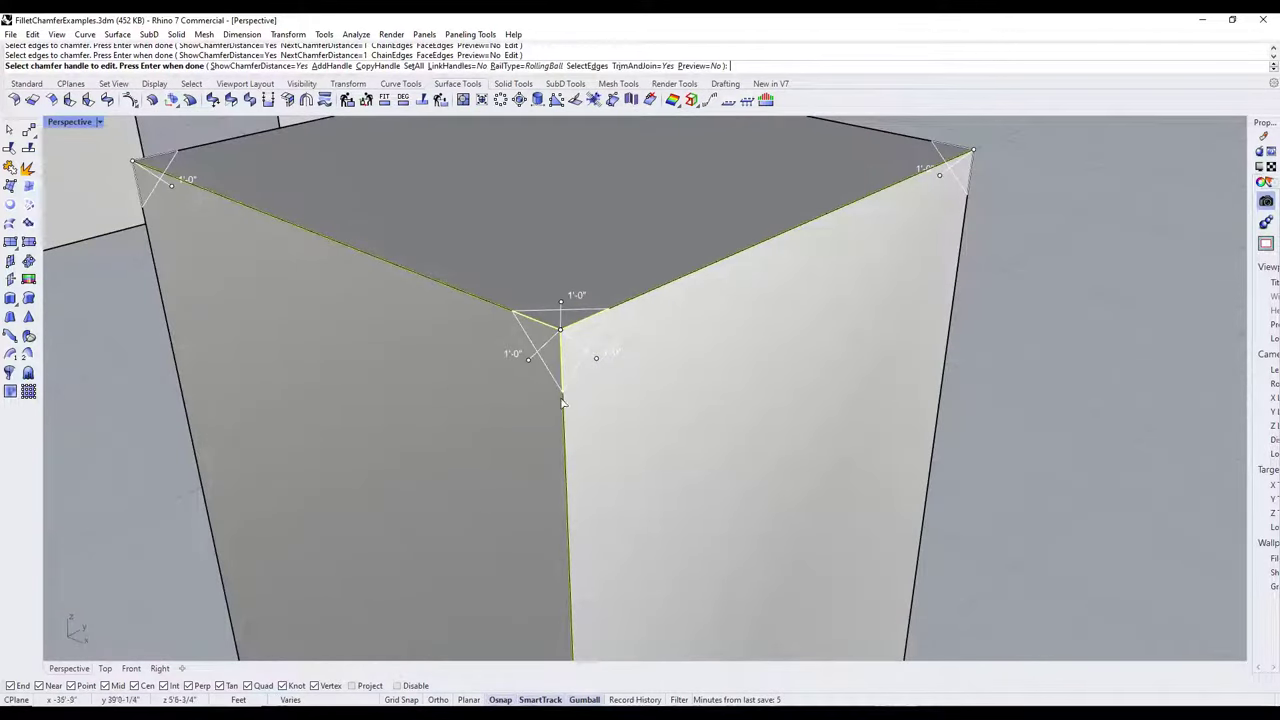
{"action": "scroll", "coordinate": [617, 345], "scroll_direction": "down", "scroll_amount": 2}
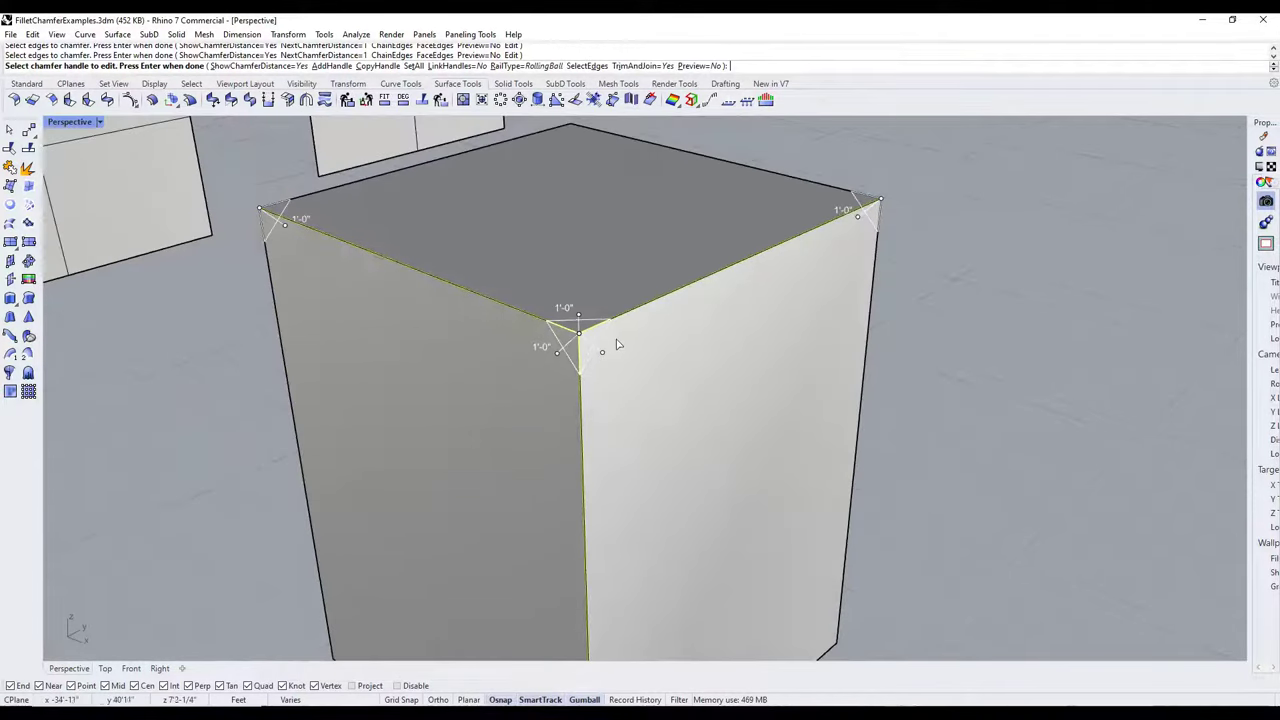
{"action": "key", "text": "Return"}
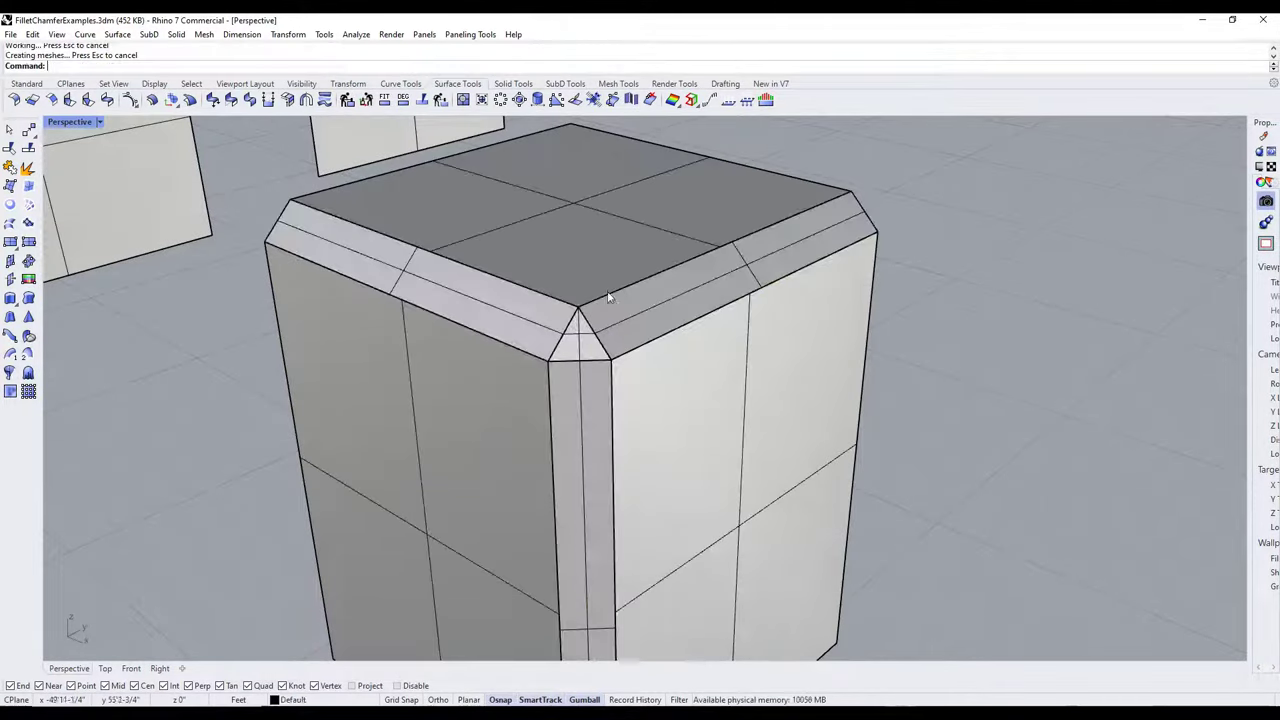
{"action": "scroll", "coordinate": [605, 300], "scroll_direction": "down", "scroll_amount": 3}
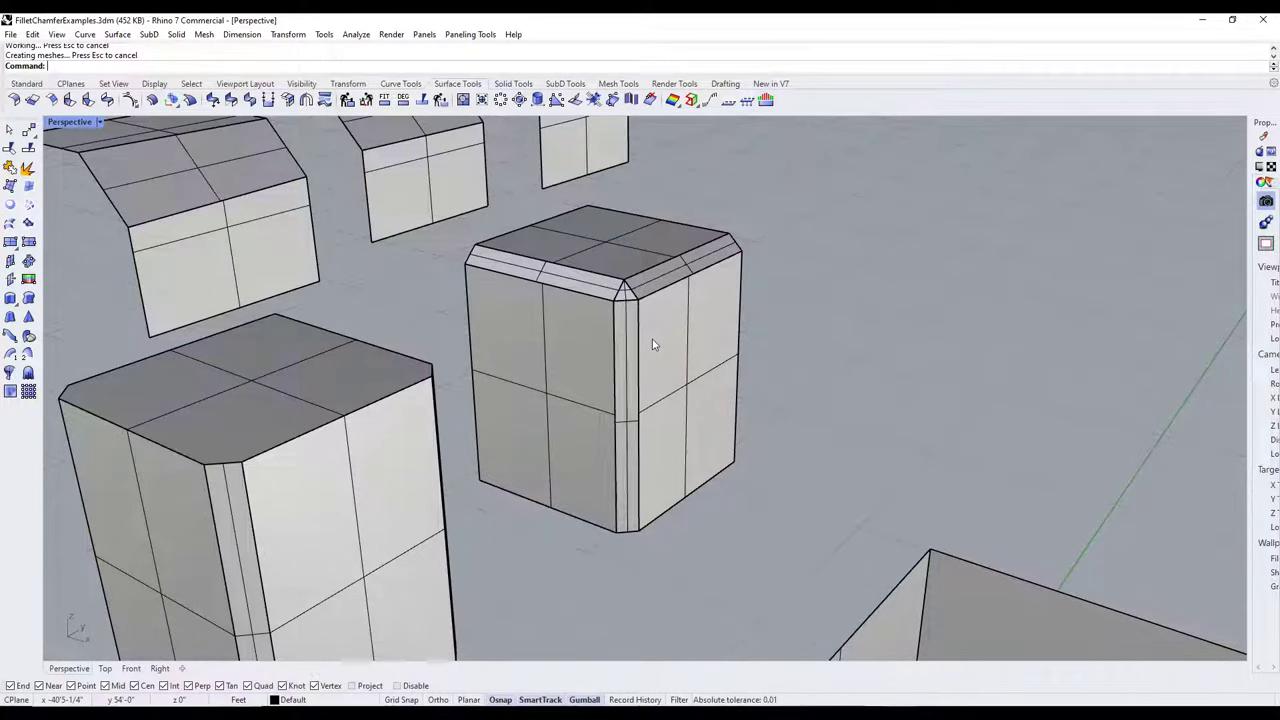
- Select individual walls of the curved-front volume to check whether they are separate surfaces, and clear the selection
{"action": "scroll", "coordinate": [654, 346], "scroll_direction": "down", "scroll_amount": 5}
{"action": "scroll", "coordinate": [760, 383], "scroll_direction": "up", "scroll_amount": 3}
{"action": "left_click", "coordinate": [710, 415], "text": "ctrl+shift"}
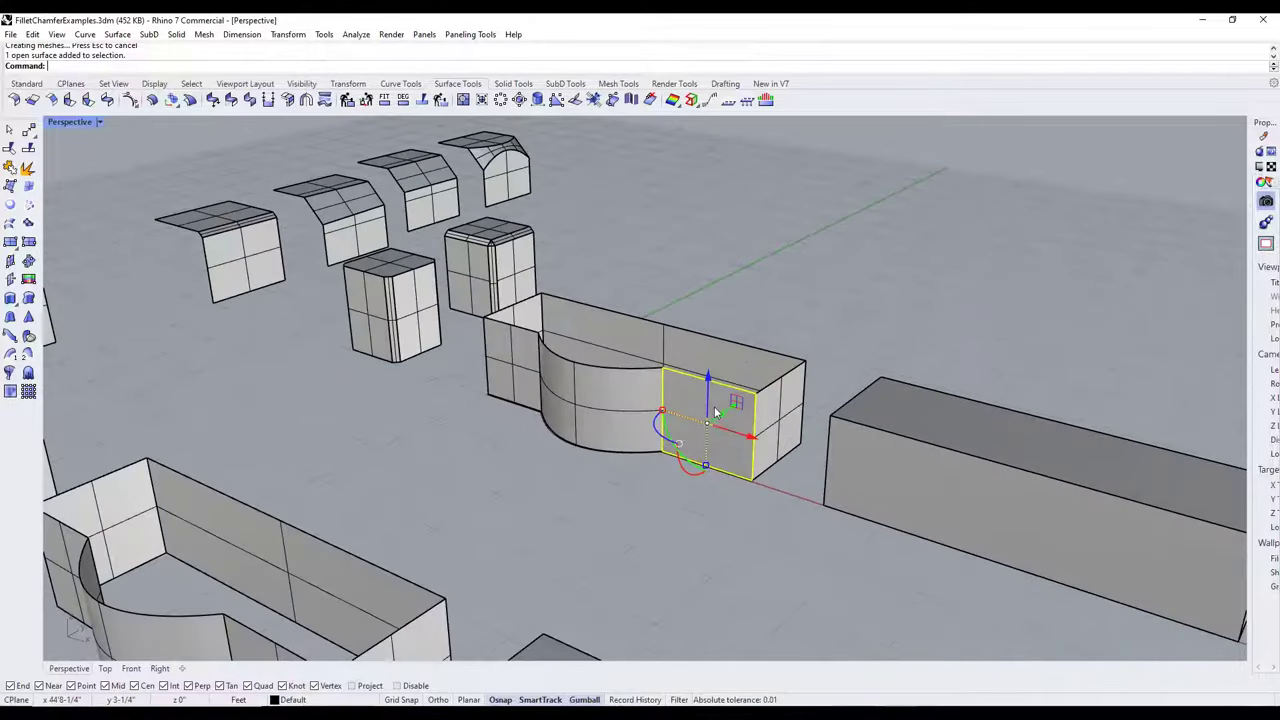
{"action": "left_click", "coordinate": [515, 350], "text": "ctrl+shift"}
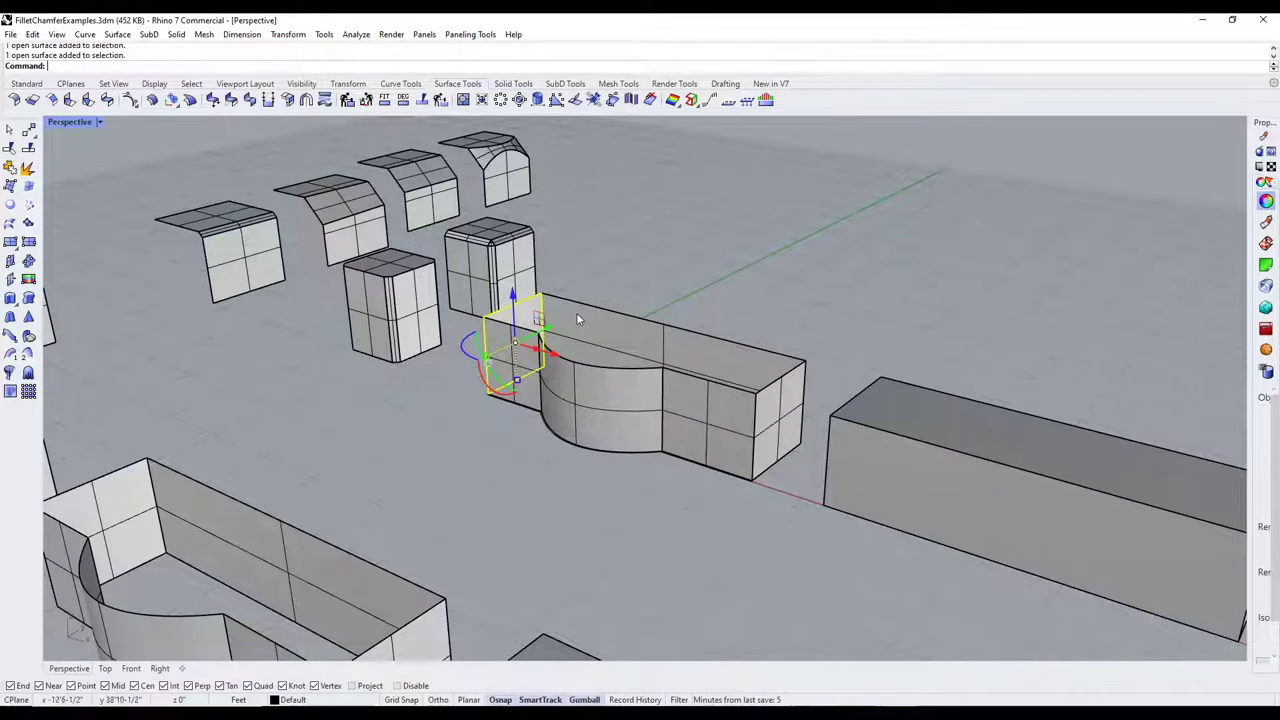
{"action": "left_click", "coordinate": [664, 368], "text": "ctrl+shift"}
{"action": "left_click", "coordinate": [725, 408]}
{"action": "left_click", "coordinate": [774, 408]}
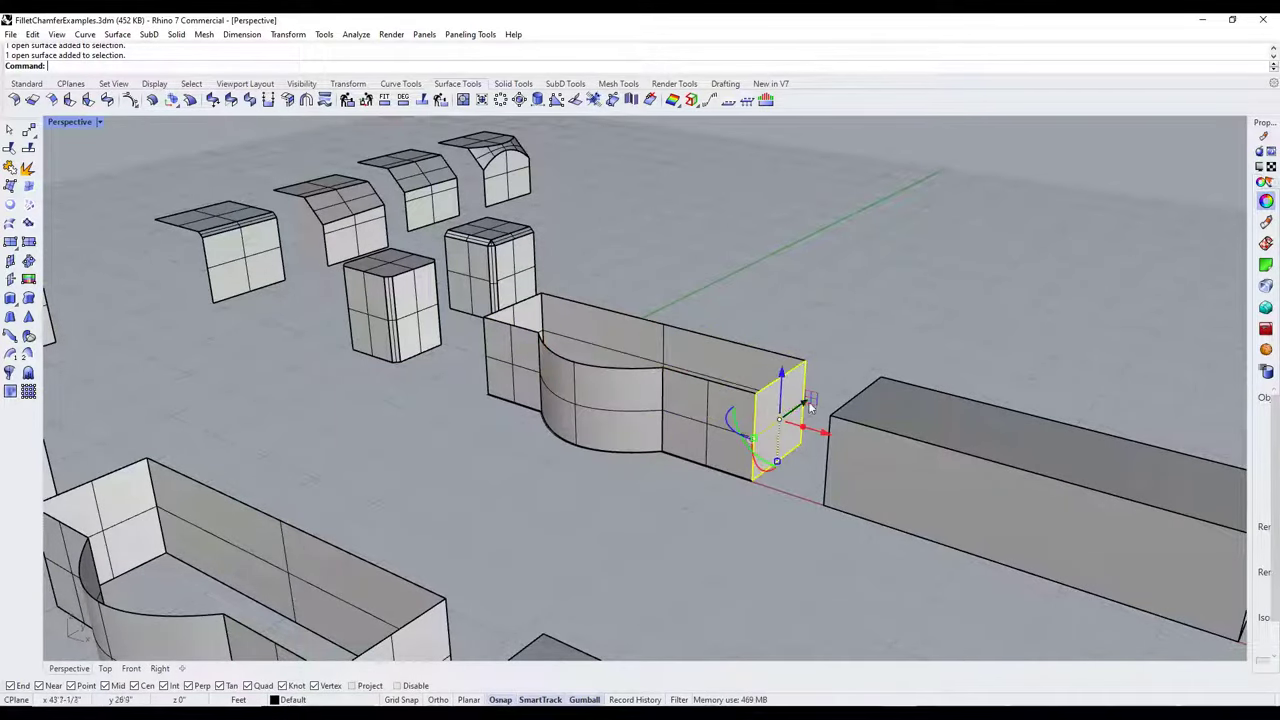
{"action": "scroll", "coordinate": [695, 335], "scroll_direction": "up", "scroll_amount": 4}
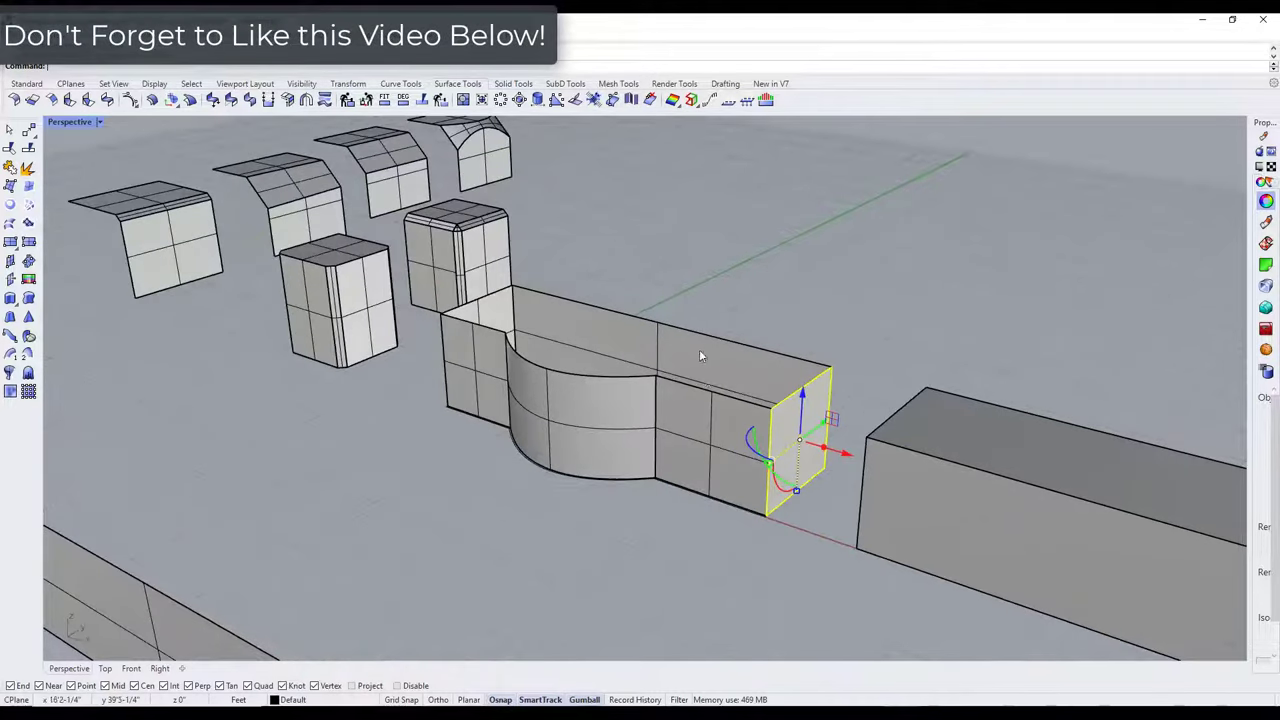
{"action": "key", "text": "Escape"}
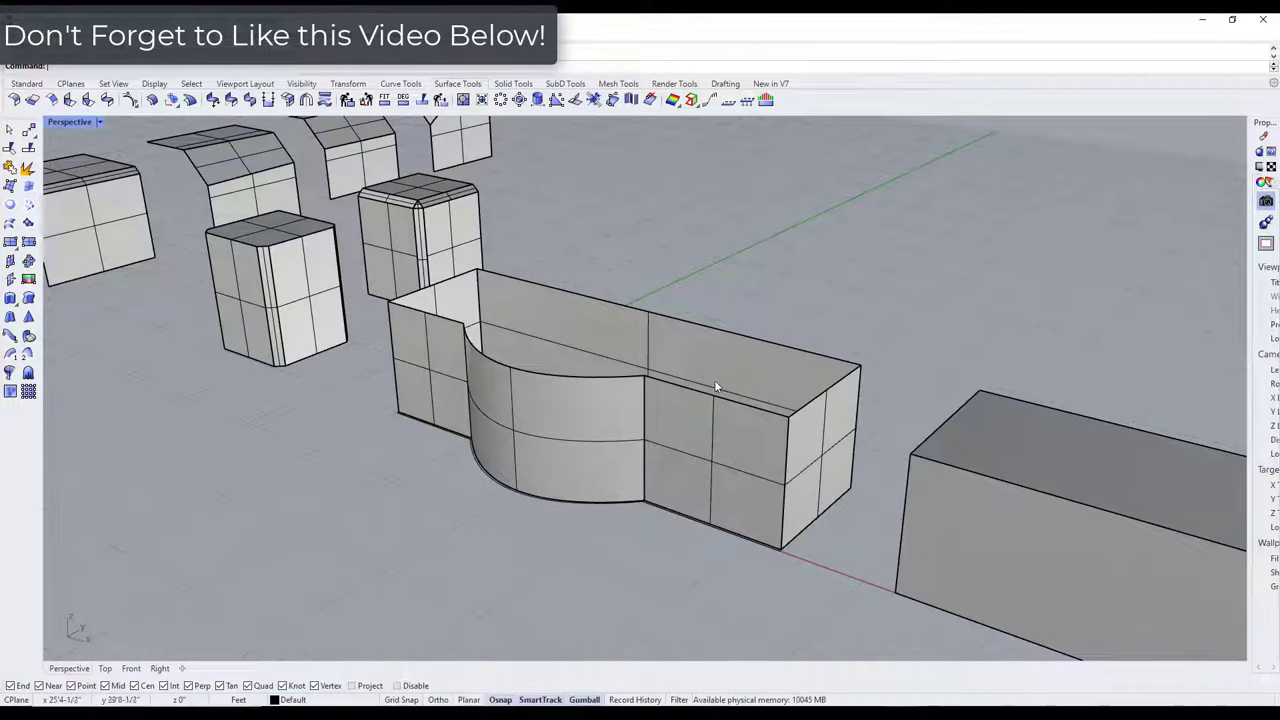
{"action": "scroll", "coordinate": [715, 385], "scroll_direction": "up", "scroll_amount": 3}
{"action": "type", "text": "cha"}
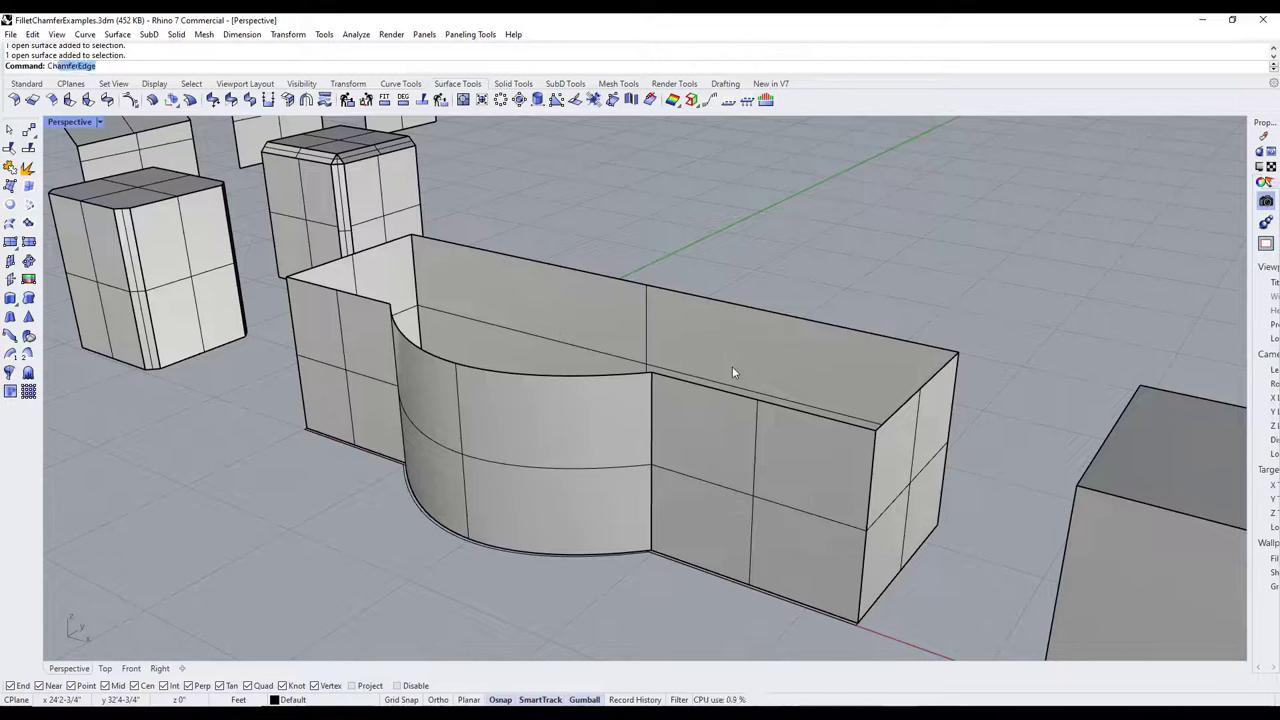
{"action": "key", "text": "Return"}
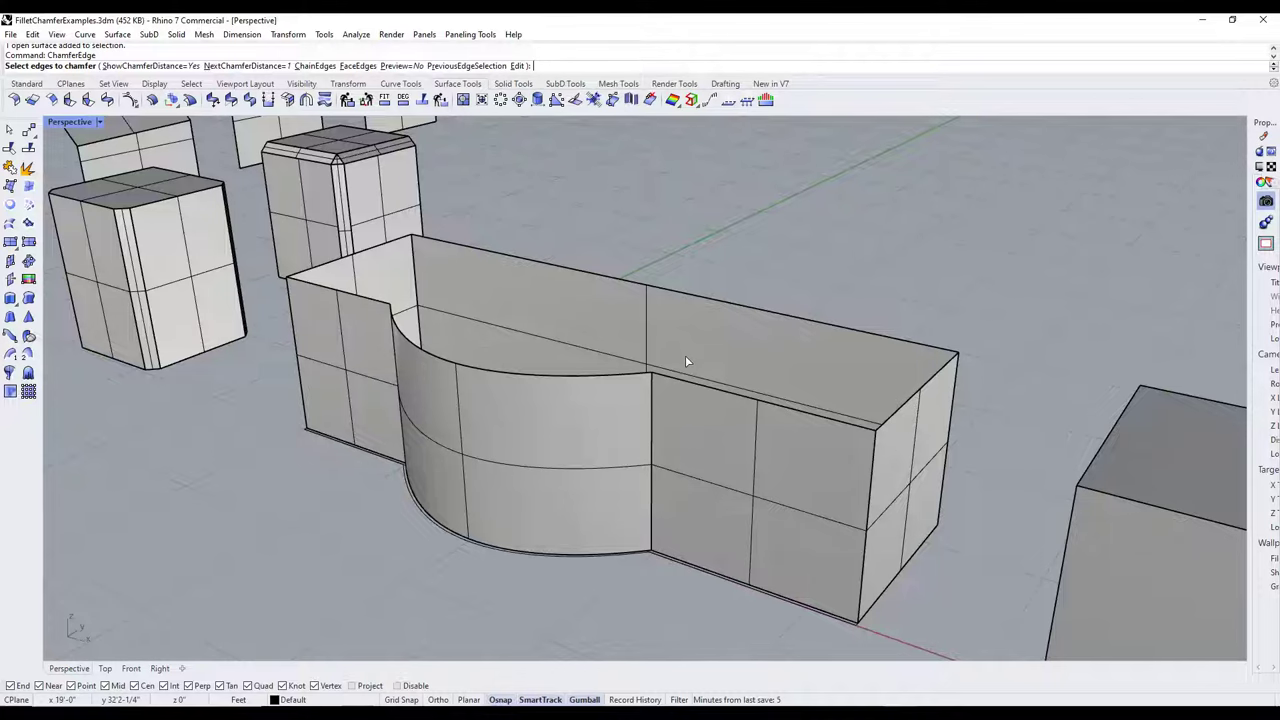
{"action": "key", "text": "Escape"}
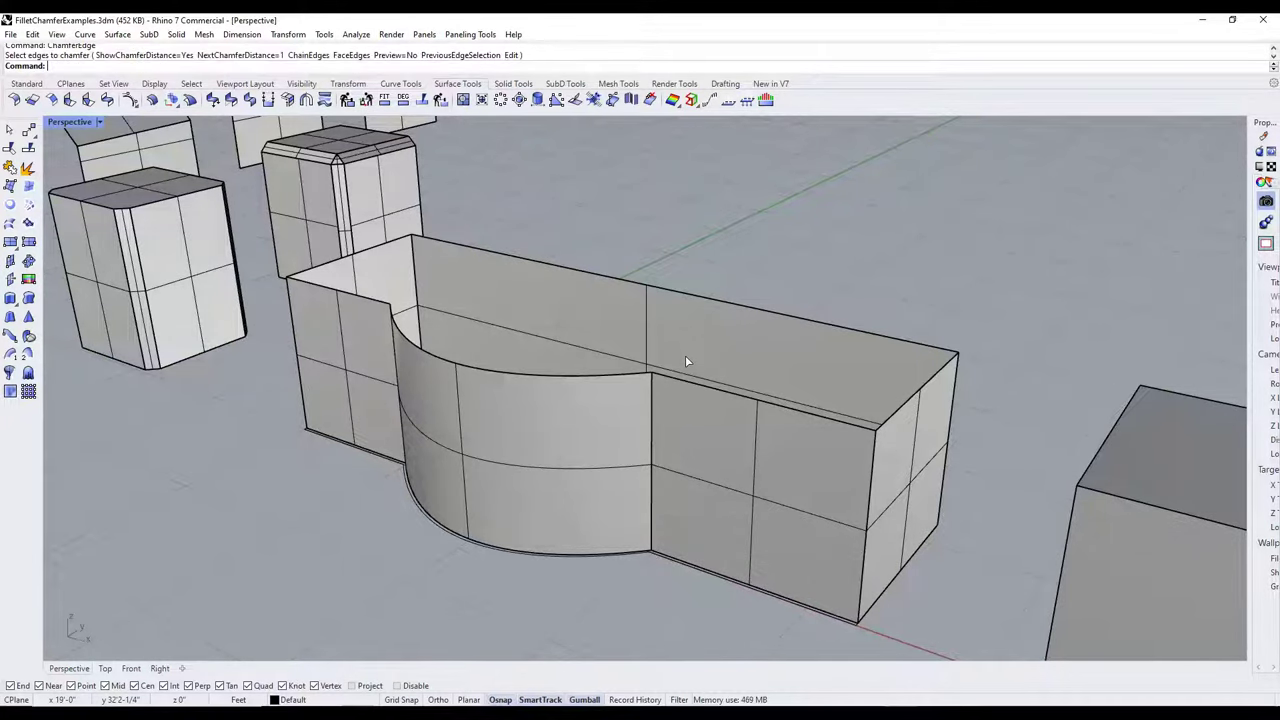
- Join all surfaces and curves of the farther curved-front volume and clear the selection
{"action": "scroll", "coordinate": [650, 352], "scroll_direction": "down", "scroll_amount": 5}
{"action": "scroll", "coordinate": [613, 345], "scroll_direction": "up", "scroll_amount": 1}
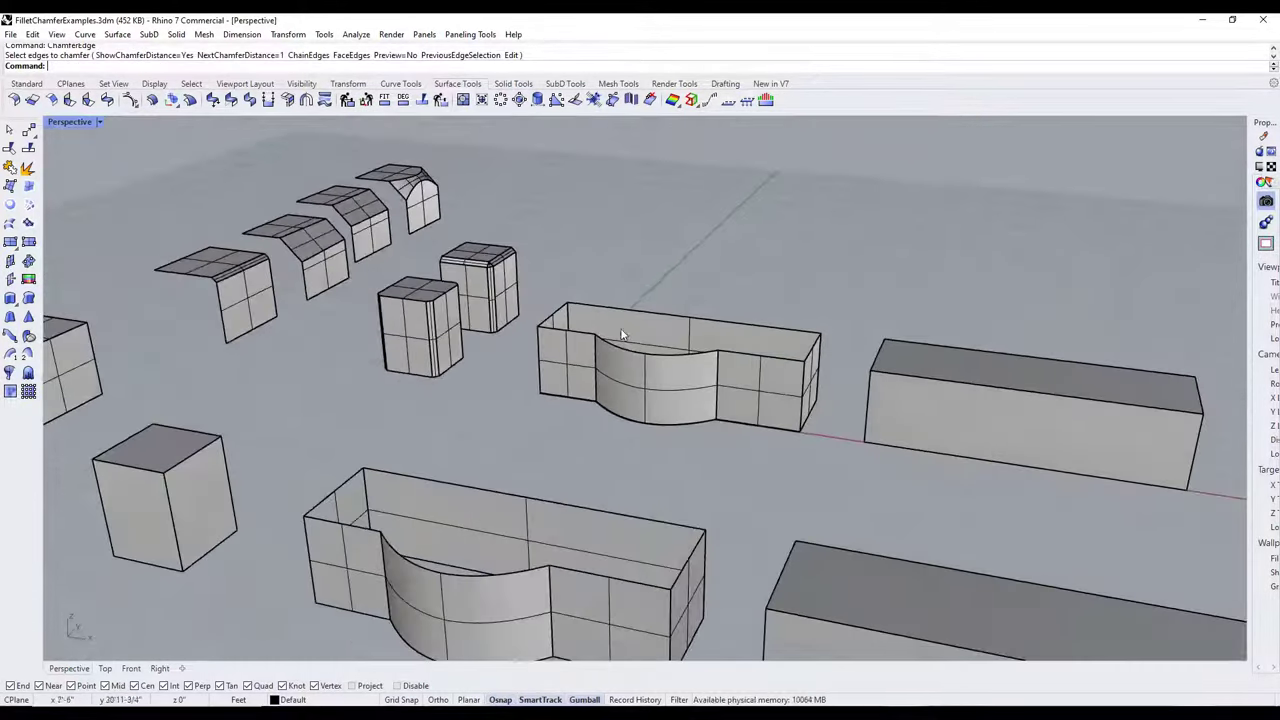
{"action": "left_click_drag", "start_coordinate": [534, 283], "coordinate": [836, 457]}
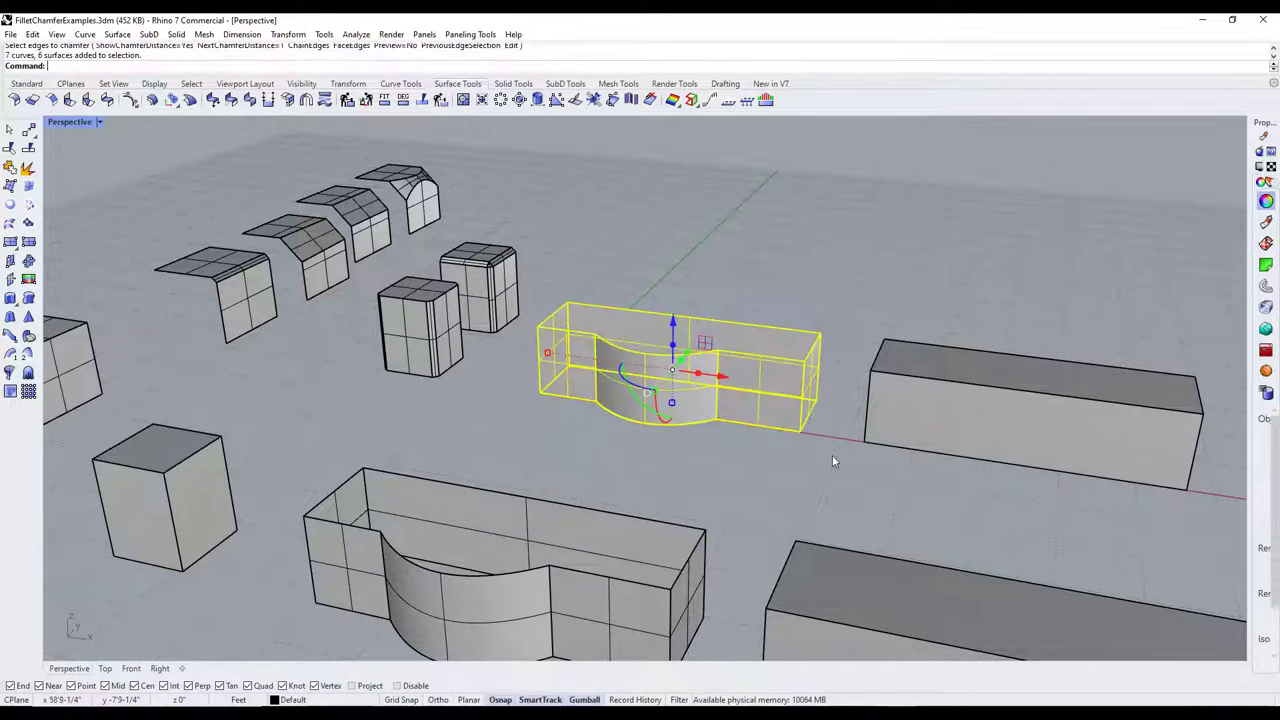
{"action": "type", "text": "Join"}
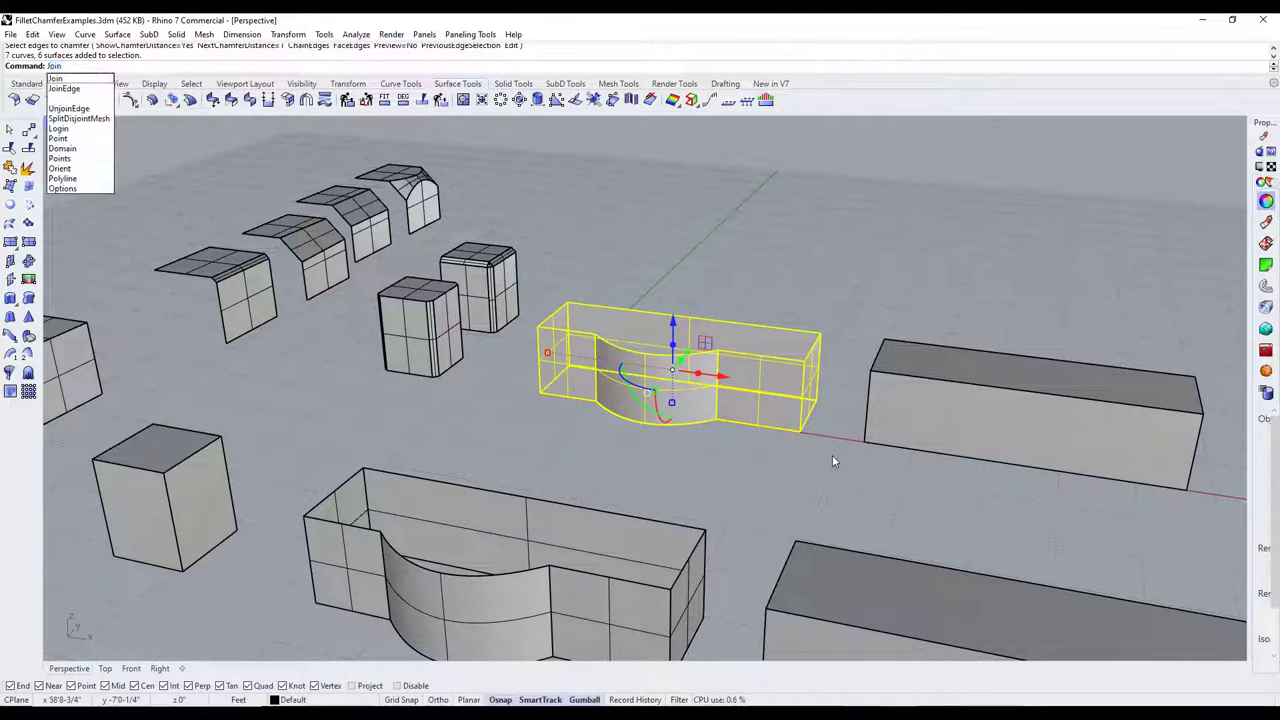
{"action": "key", "text": "Return"}
{"action": "right_click_drag", "start_coordinate": [834, 447], "coordinate": [786, 462]}
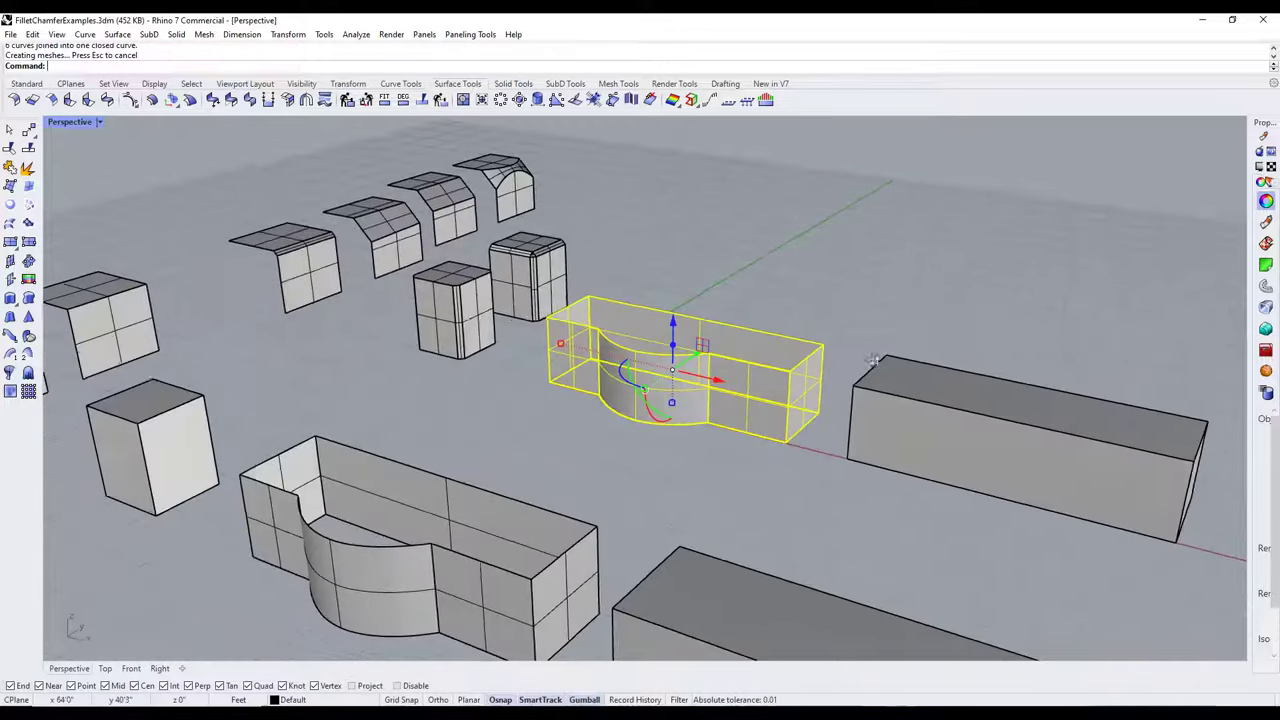
{"action": "left_click", "coordinate": [822, 330]}
{"action": "scroll", "coordinate": [822, 330], "scroll_direction": "up", "scroll_amount": 7}
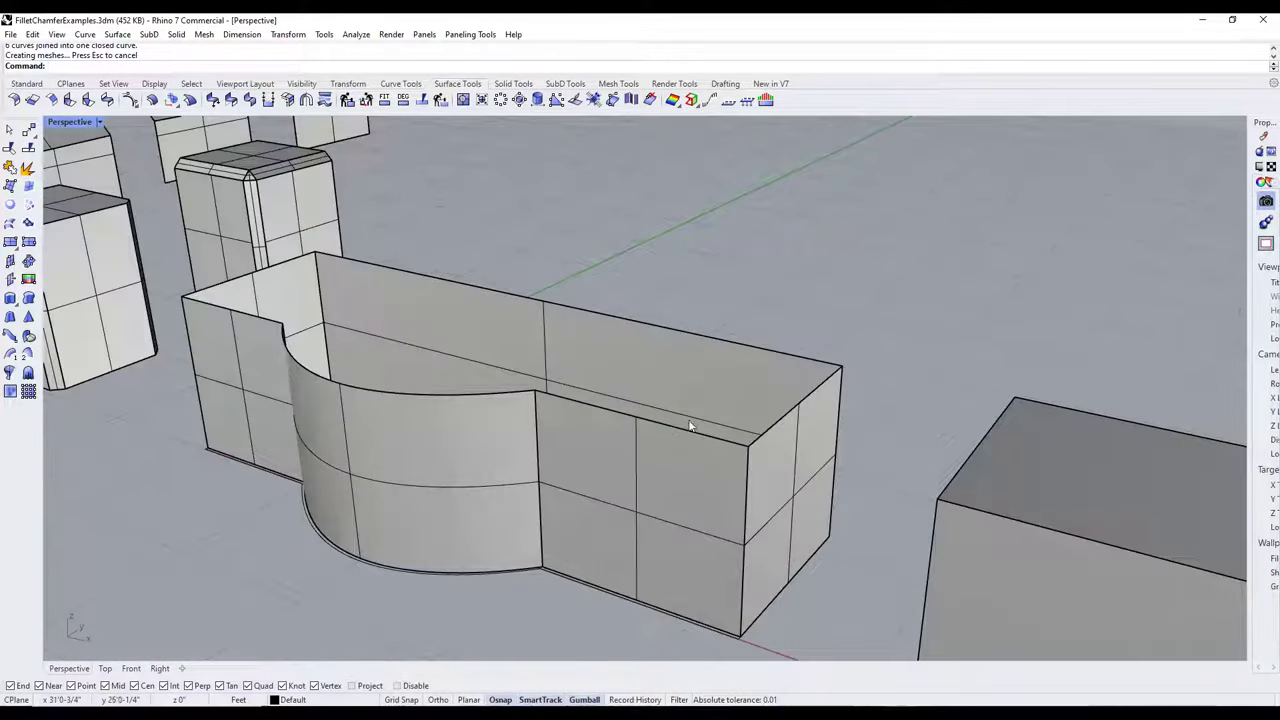
{"action": "right_click_drag", "start_coordinate": [689, 421], "coordinate": [715, 418]}
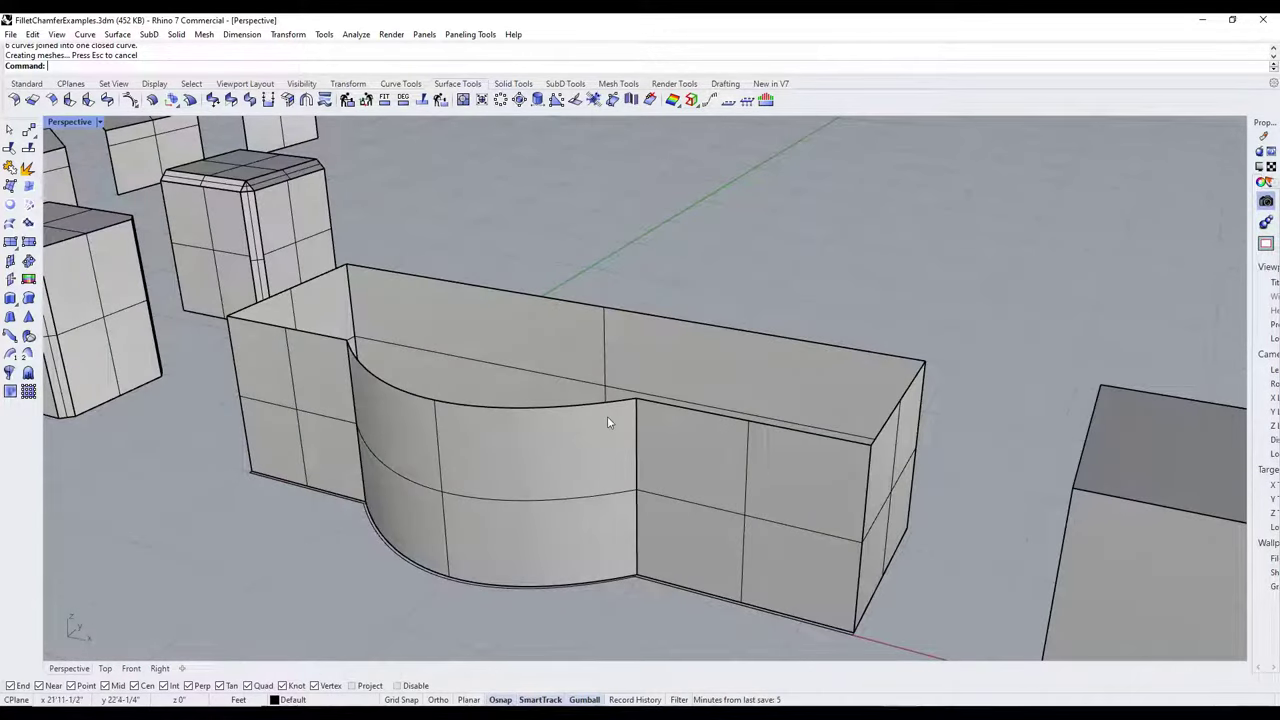
{"action": "right_click_drag", "start_coordinate": [608, 418], "coordinate": [608, 408]}
{"action": "scroll", "coordinate": [608, 408], "scroll_direction": "down", "scroll_amount": 2}
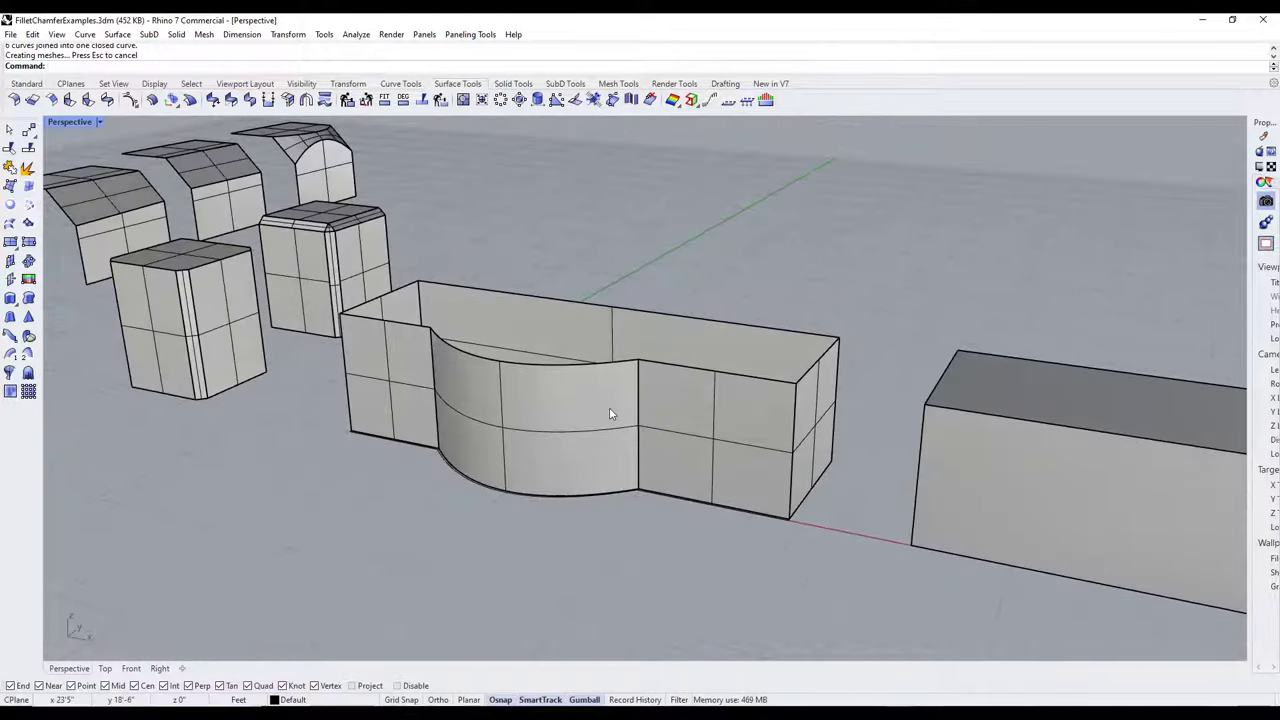
{"action": "type", "text": "ChamferEdge"}
{"action": "key", "text": "Return"}
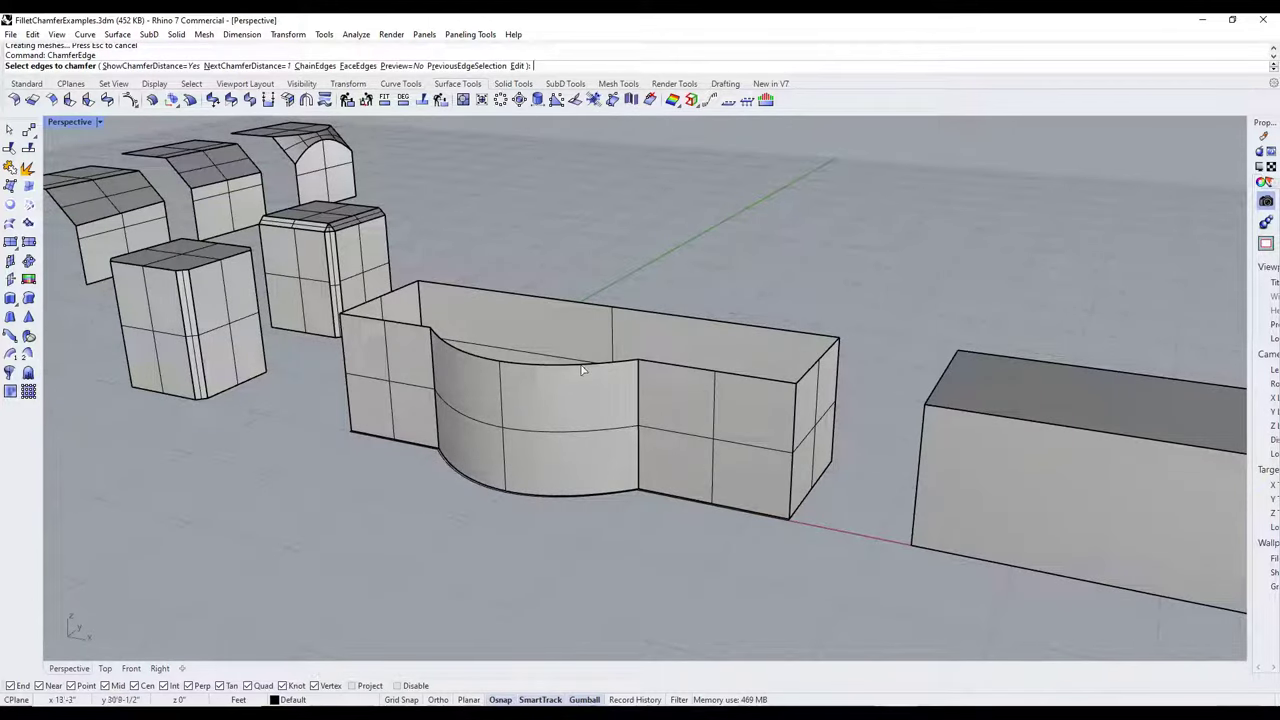
{"action": "left_click", "coordinate": [639, 385]}
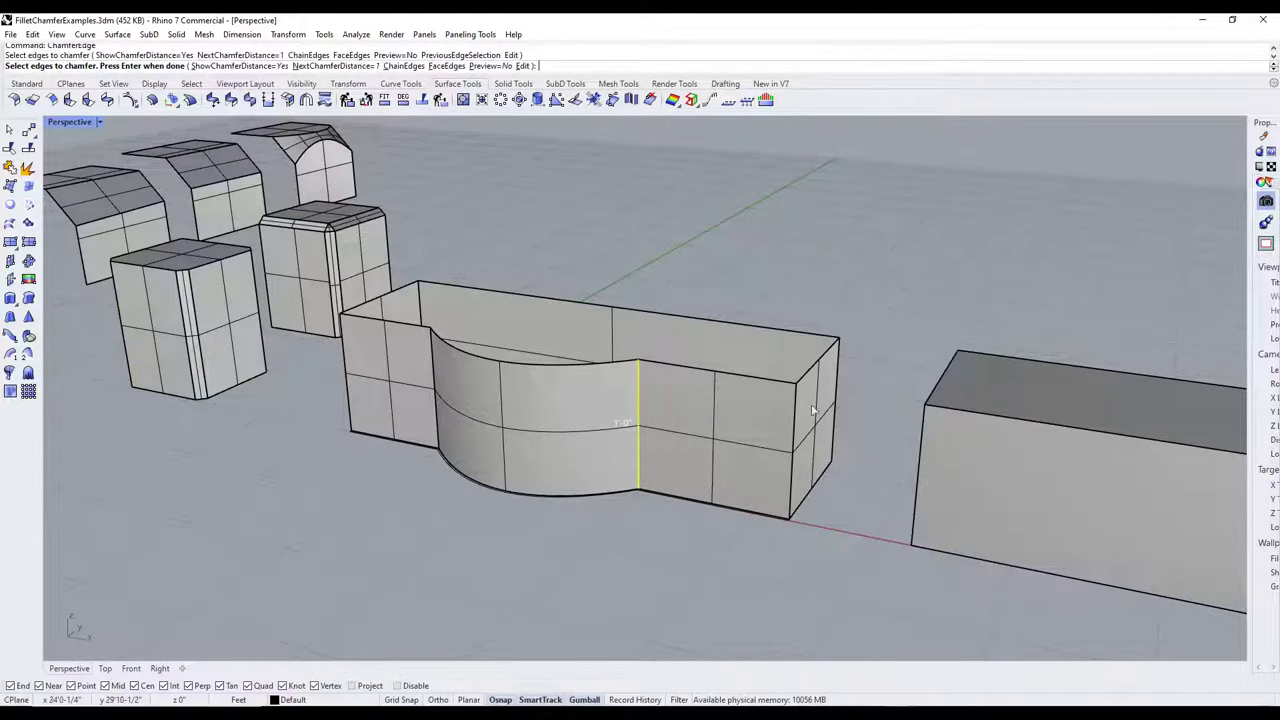
{"action": "left_click", "coordinate": [796, 418]}
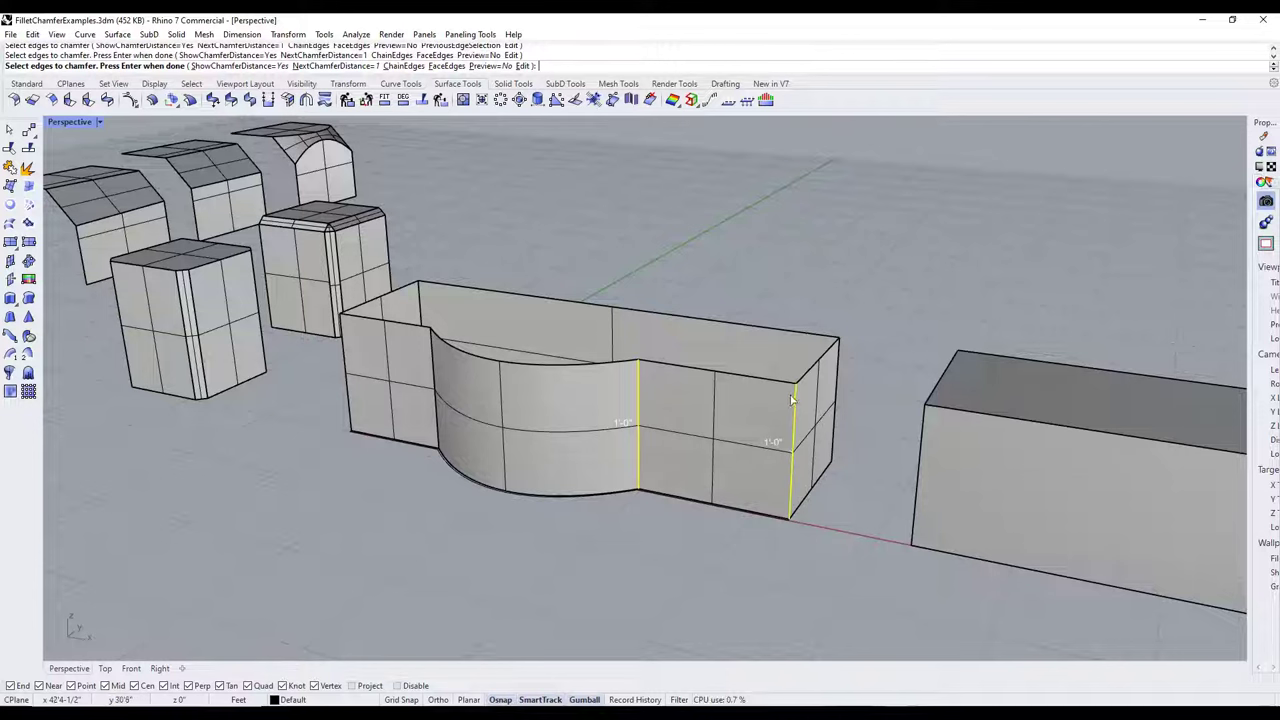
{"action": "key", "text": "Escape"}
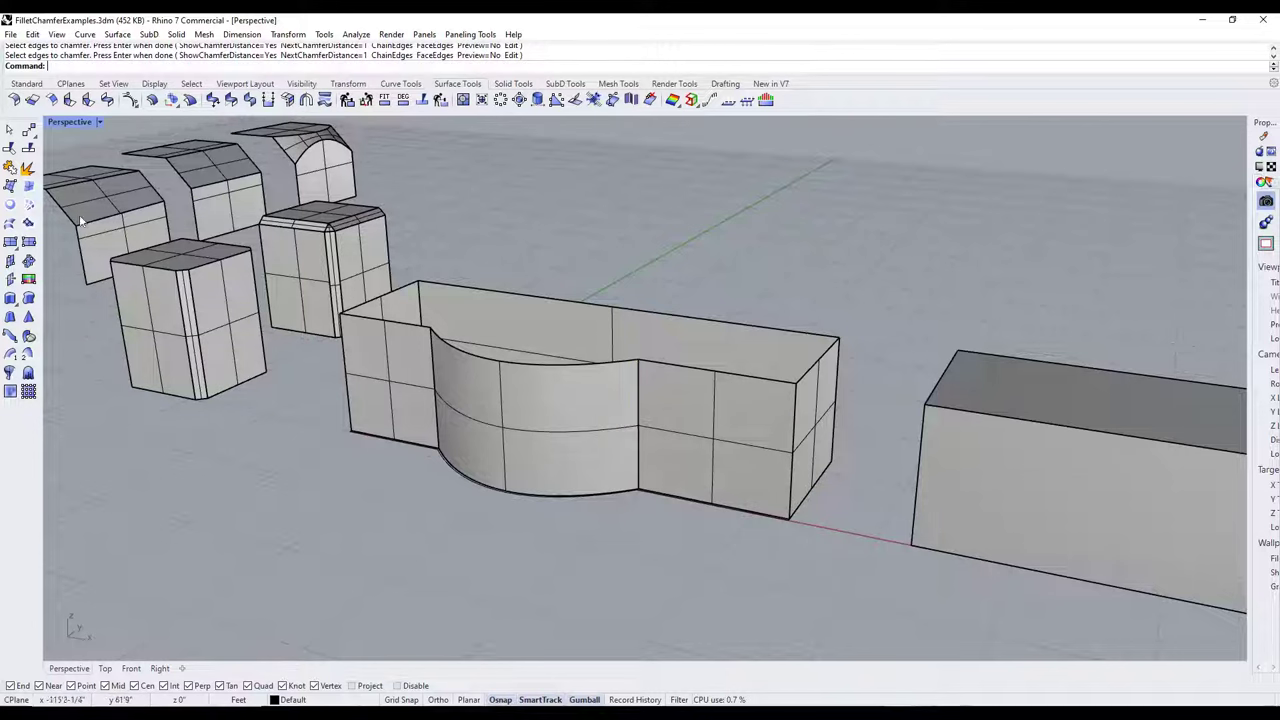
- Close the curved-front volume's open top with a planar surface built from its six upper edges, and select the cap and walls in turn
{"action": "left_click", "coordinate": [8, 206]}
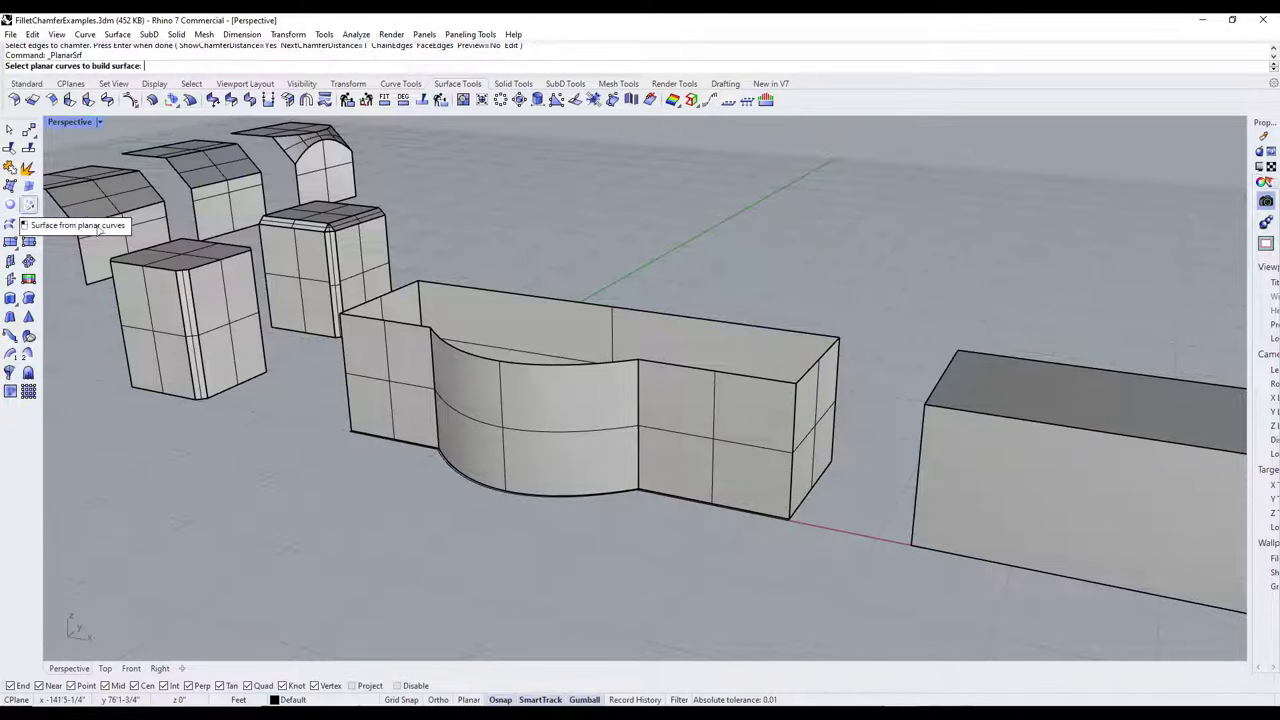
{"action": "left_click", "coordinate": [366, 301]}
{"action": "left_click", "coordinate": [474, 291]}
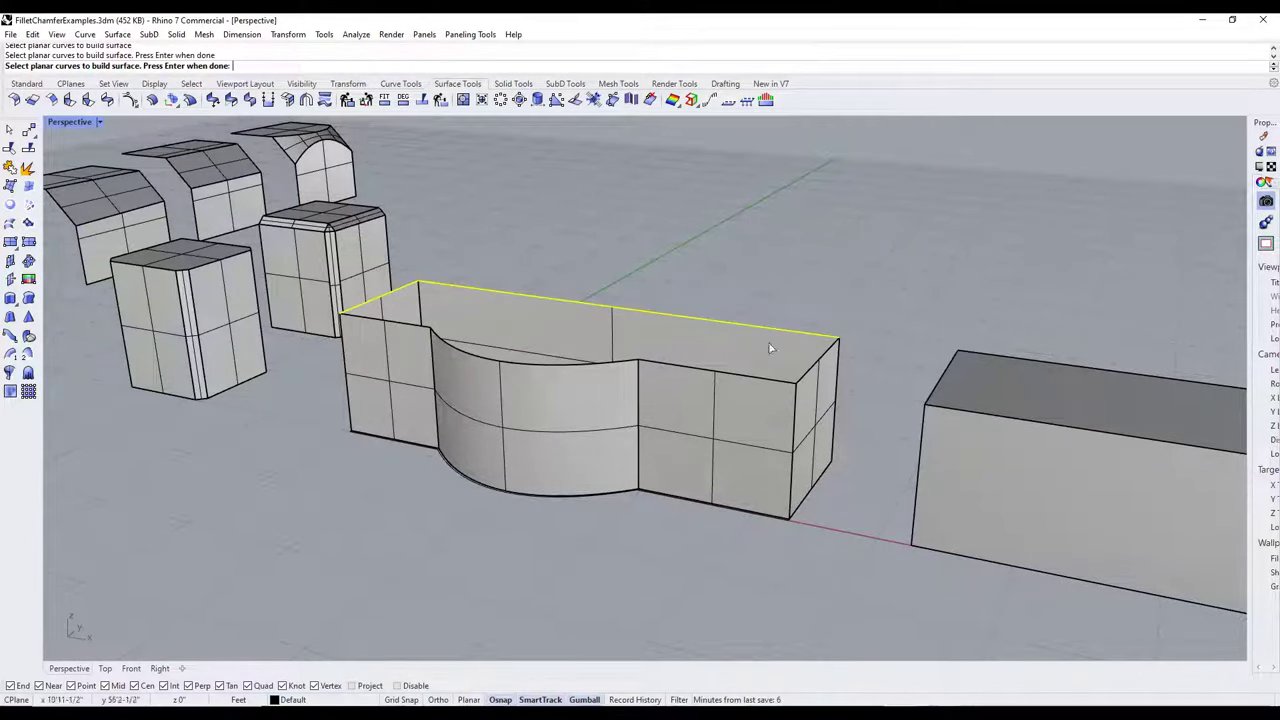
{"action": "left_click", "coordinate": [810, 369]}
{"action": "left_click", "coordinate": [760, 381]}
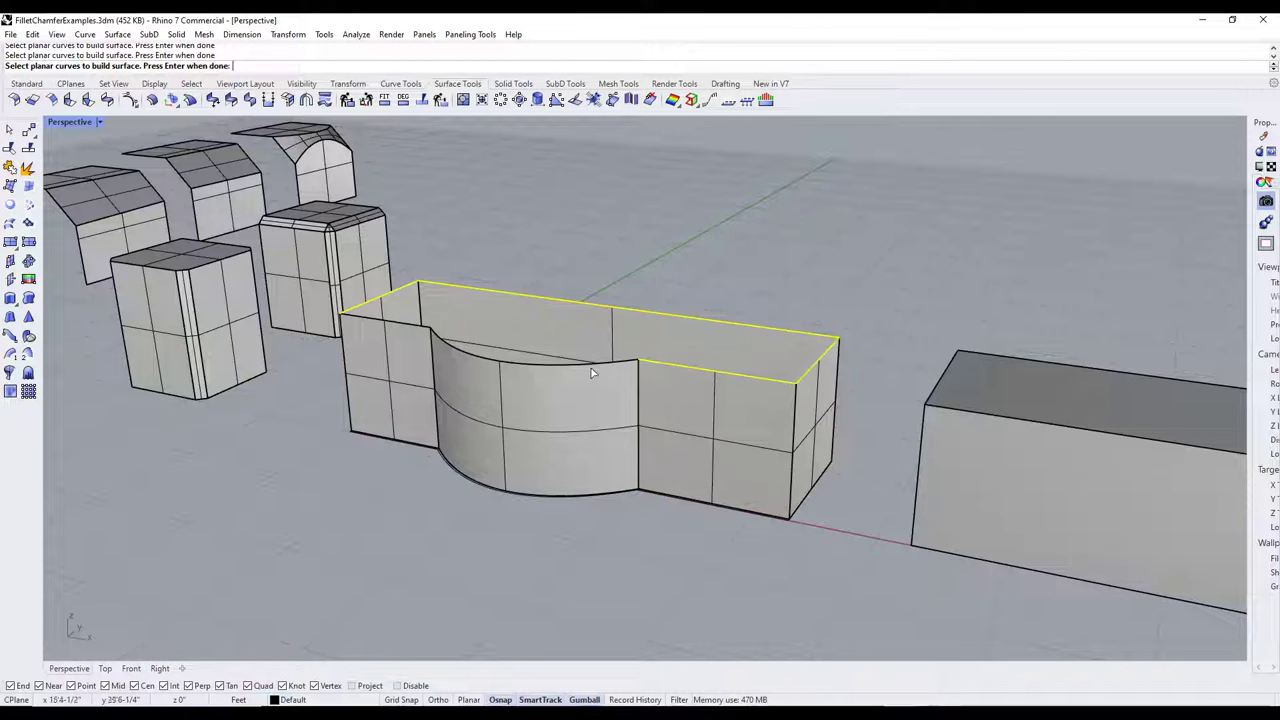
{"action": "left_click", "coordinate": [483, 362]}
{"action": "left_click", "coordinate": [405, 327]}
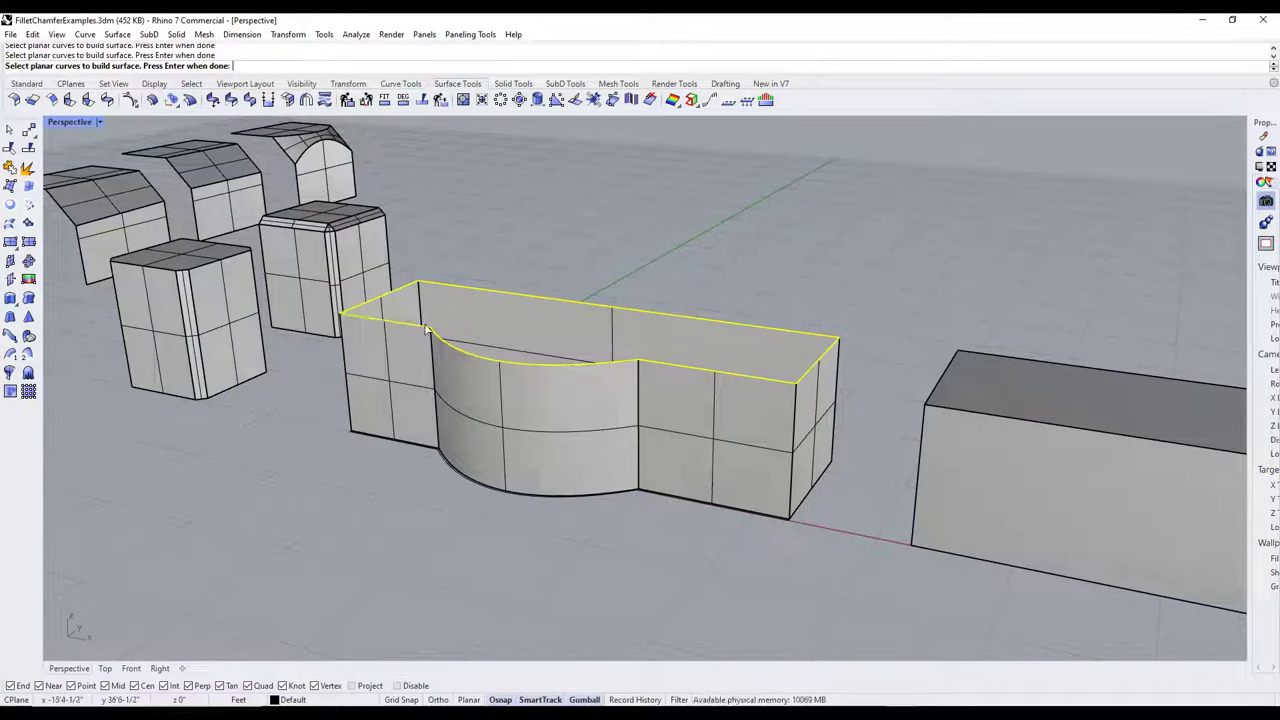
{"action": "key", "text": "Return"}
{"action": "left_click", "coordinate": [659, 313]}
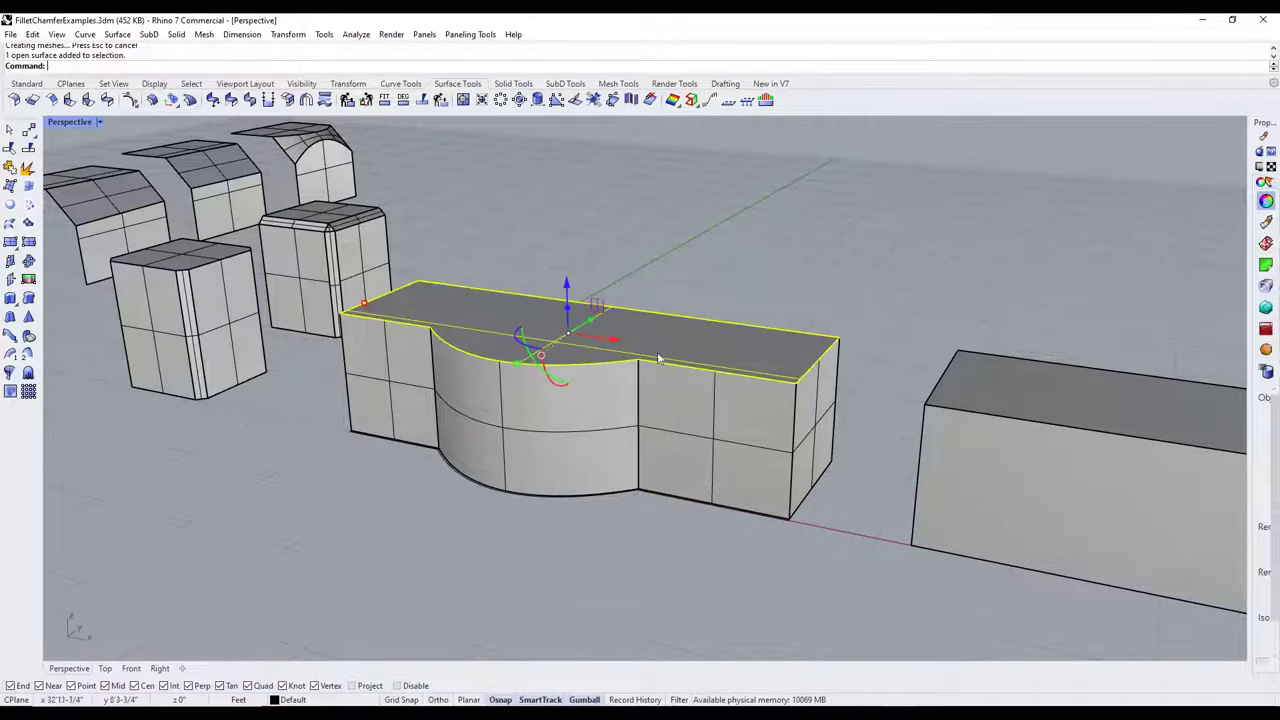
{"action": "left_click", "coordinate": [697, 367], "text": "shift"}
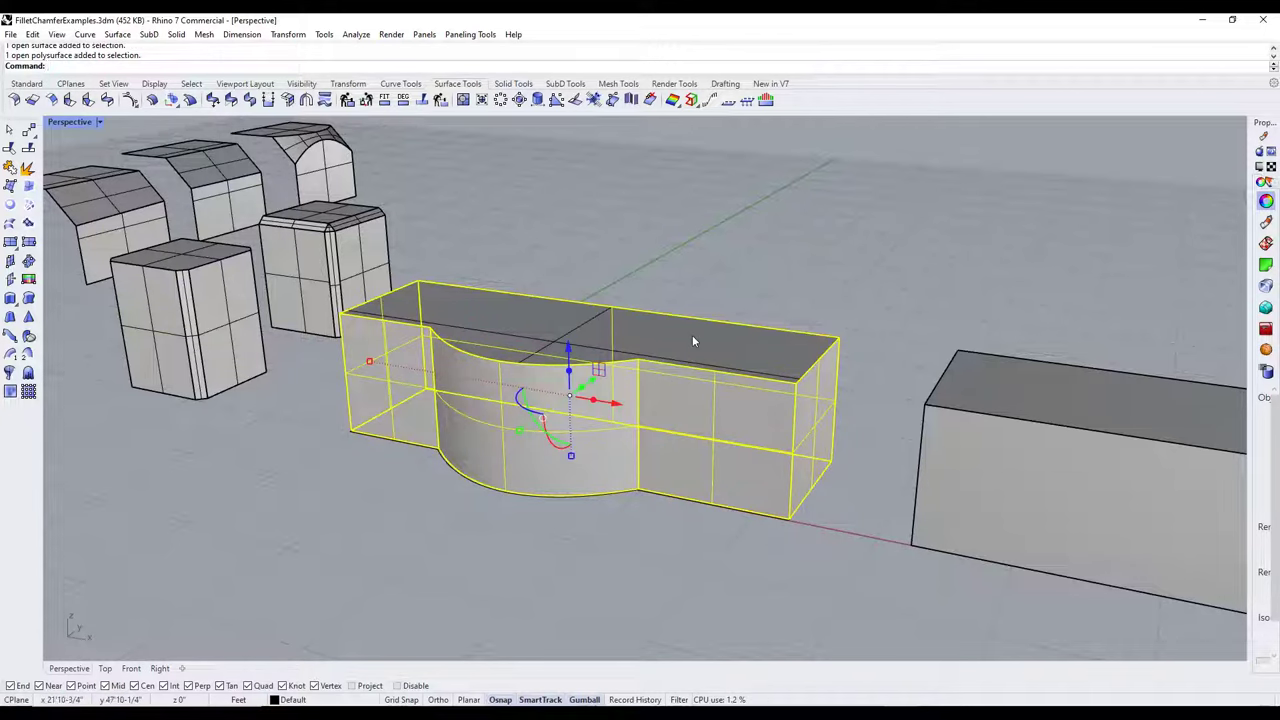
- Select the curved-front volume's top cap and walls in turn to check whether they are joined, and clear the selection
{"action": "left_click", "coordinate": [692, 335]}
{"action": "left_click", "coordinate": [703, 419]}
{"action": "left_click", "coordinate": [704, 350]}
{"action": "key", "text": "Escape"}
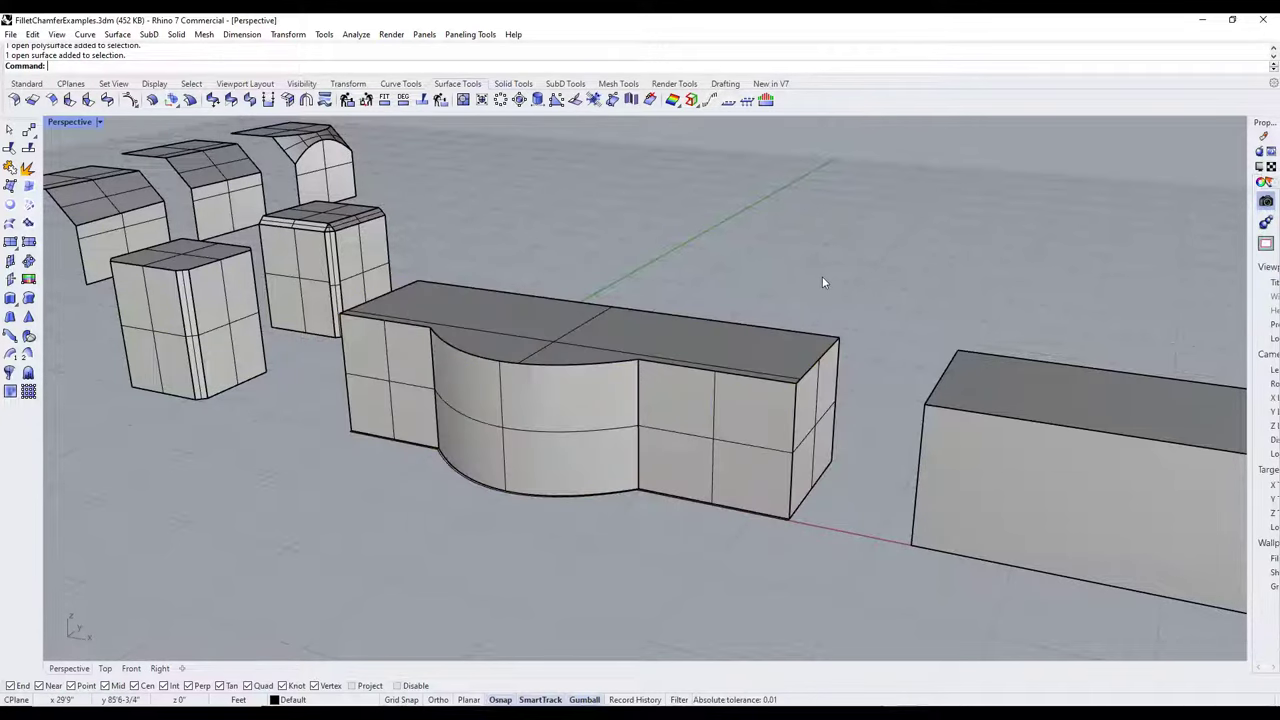
{"action": "type", "text": "ChamferEdge"}
{"action": "key", "text": "Return"}
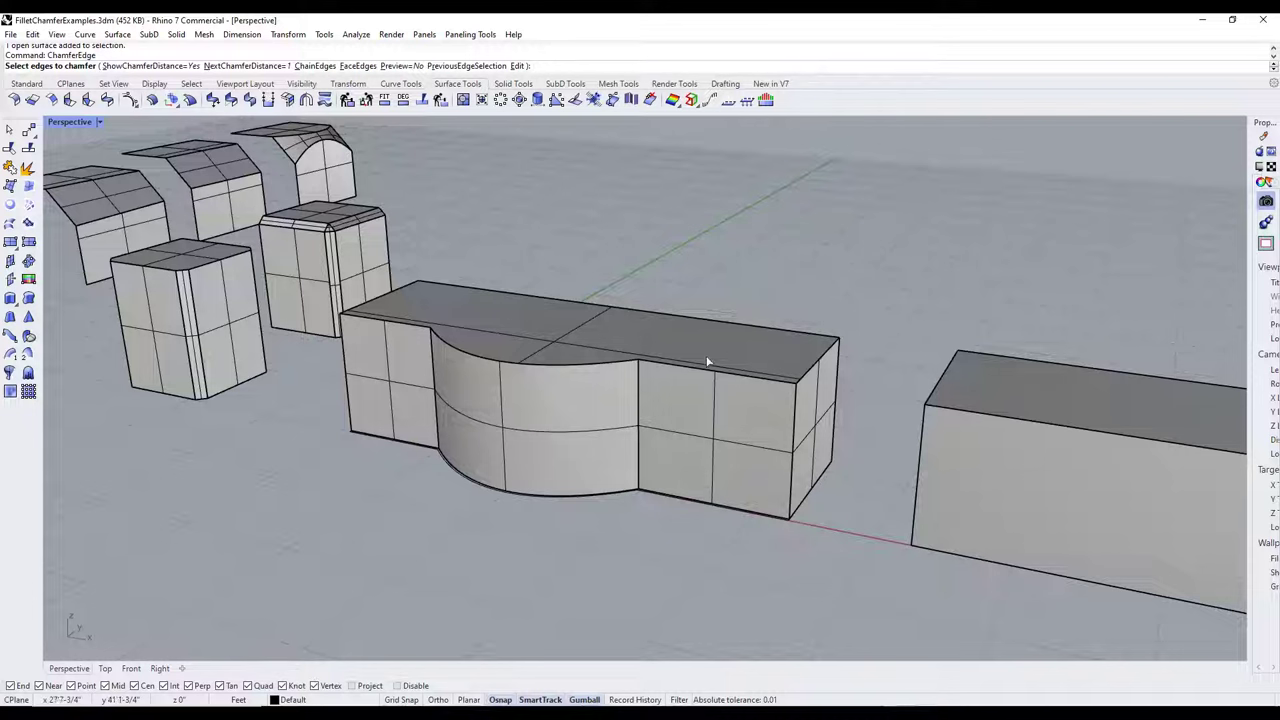
{"action": "key", "text": "Escape"}
- Join the curved-front volume's top cap to its walls and clear the selection
{"action": "left_click", "coordinate": [696, 352]}
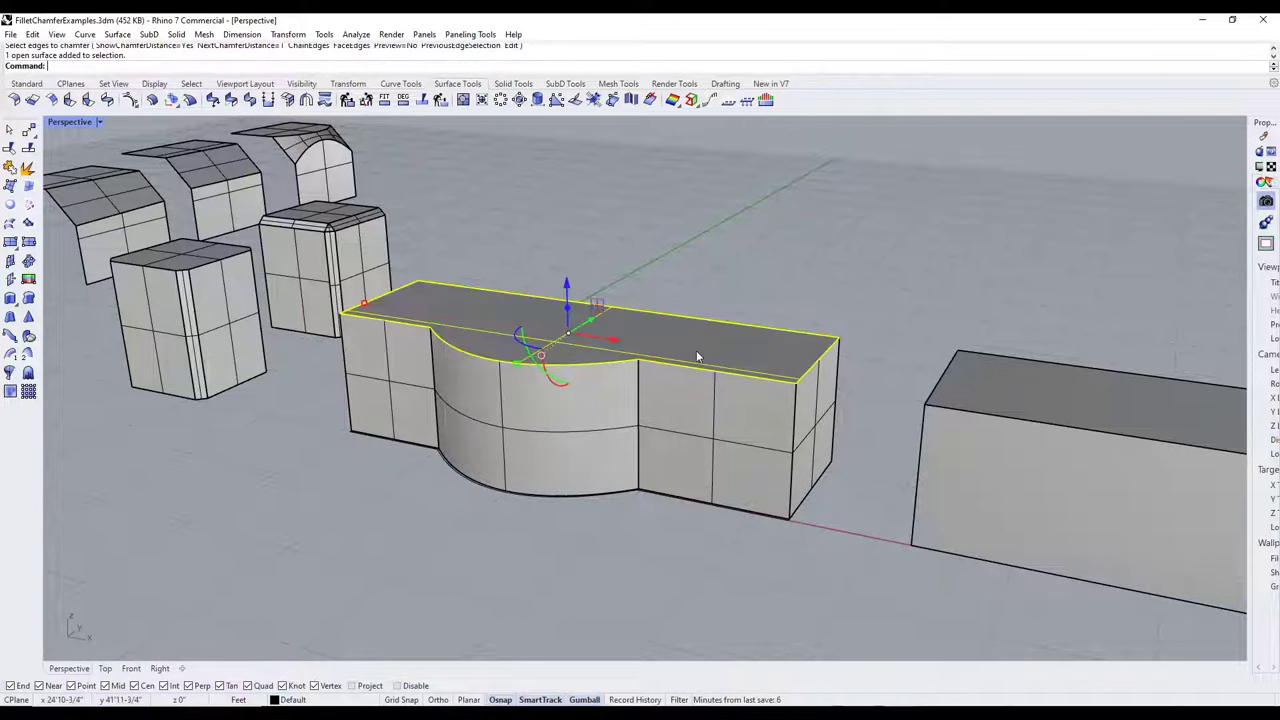
{"action": "left_click", "coordinate": [691, 408]}
{"action": "type", "text": "Join"}
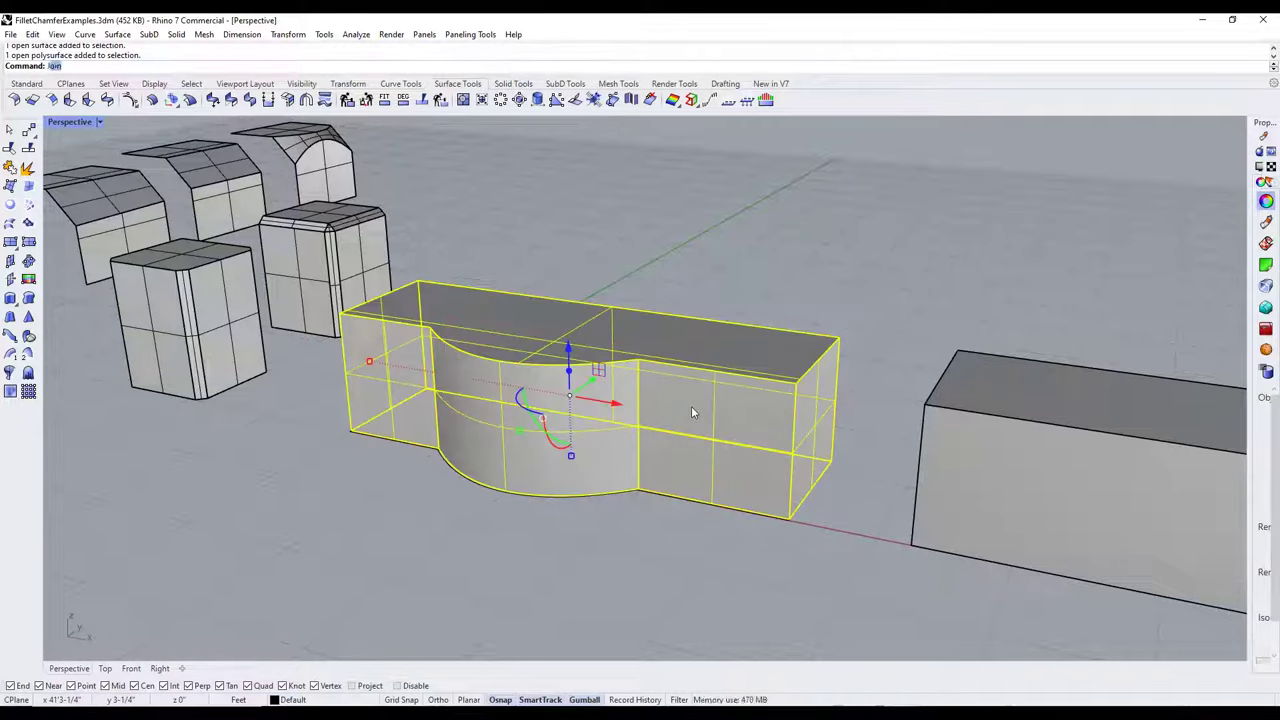
{"action": "key", "text": "Return"}
{"action": "left_click", "coordinate": [772, 278]}
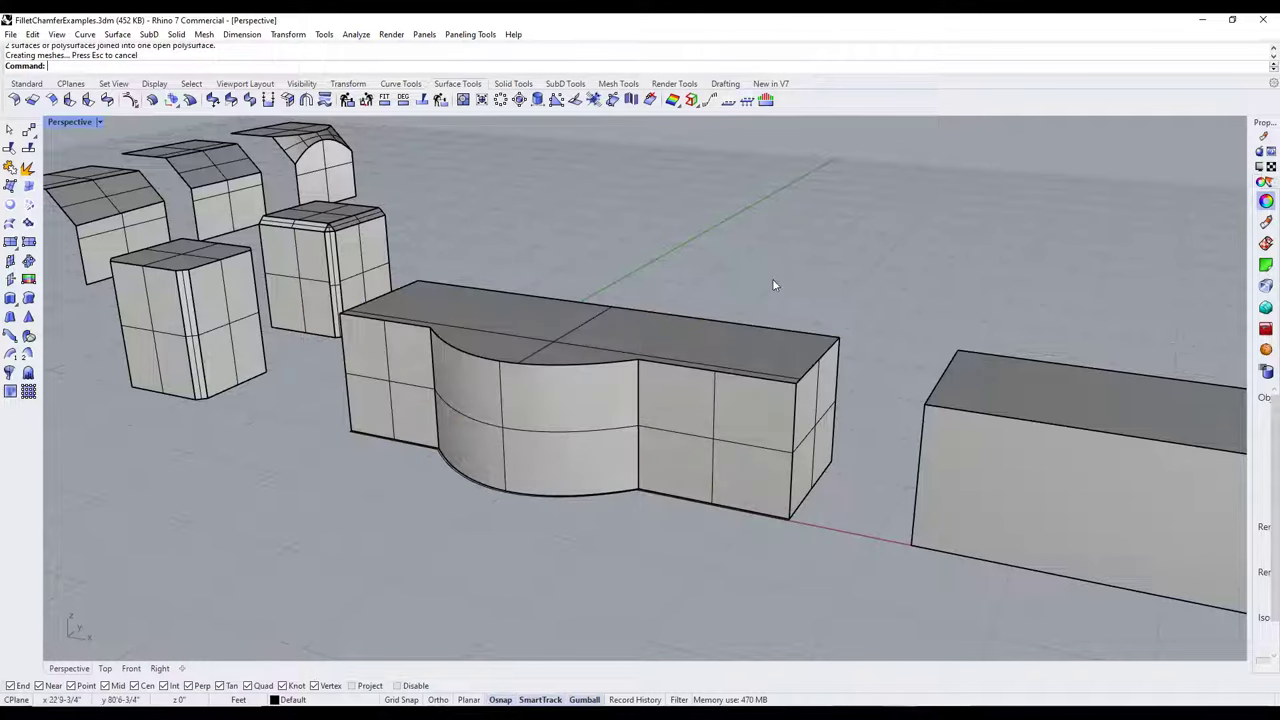
- Apply ChamferEdge at a distance of 1 to all six upper edges of the capped curved-front volume
{"action": "type", "text": "ChamferEdge"}
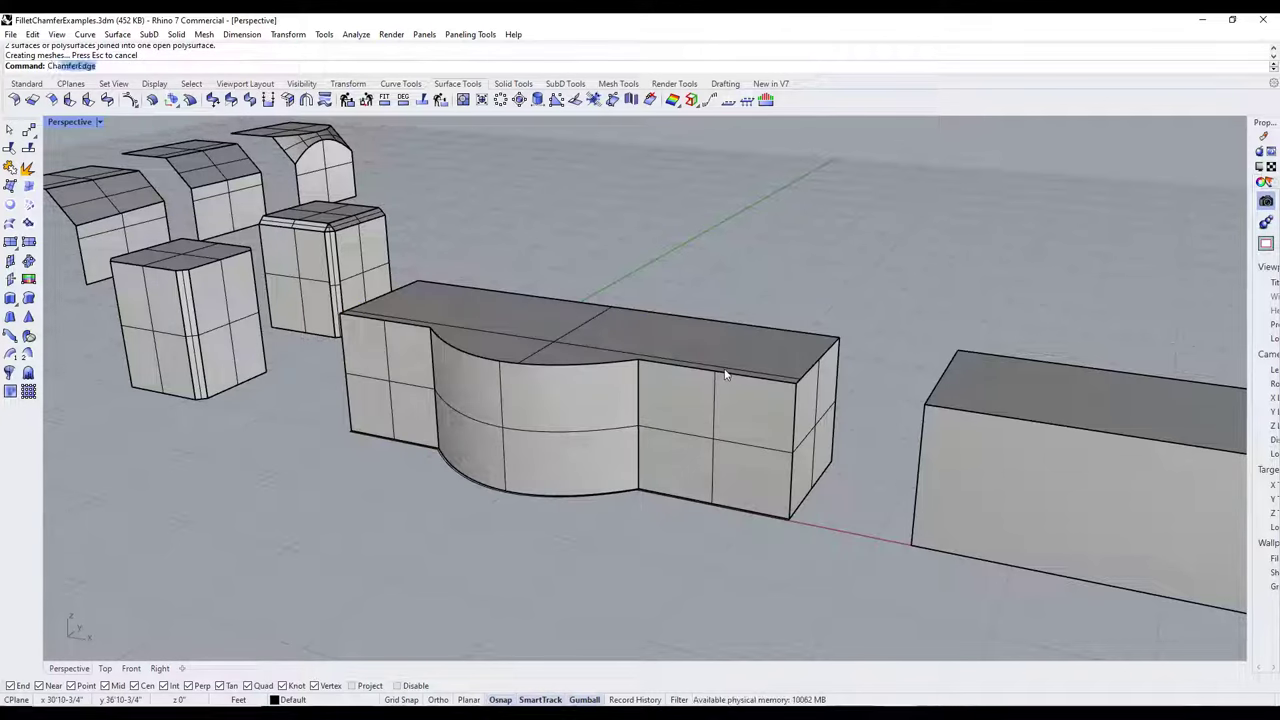
{"action": "key", "text": "Return"}
{"action": "left_click", "coordinate": [727, 372]}
{"action": "left_click", "coordinate": [612, 363]}
{"action": "left_click", "coordinate": [820, 359]}
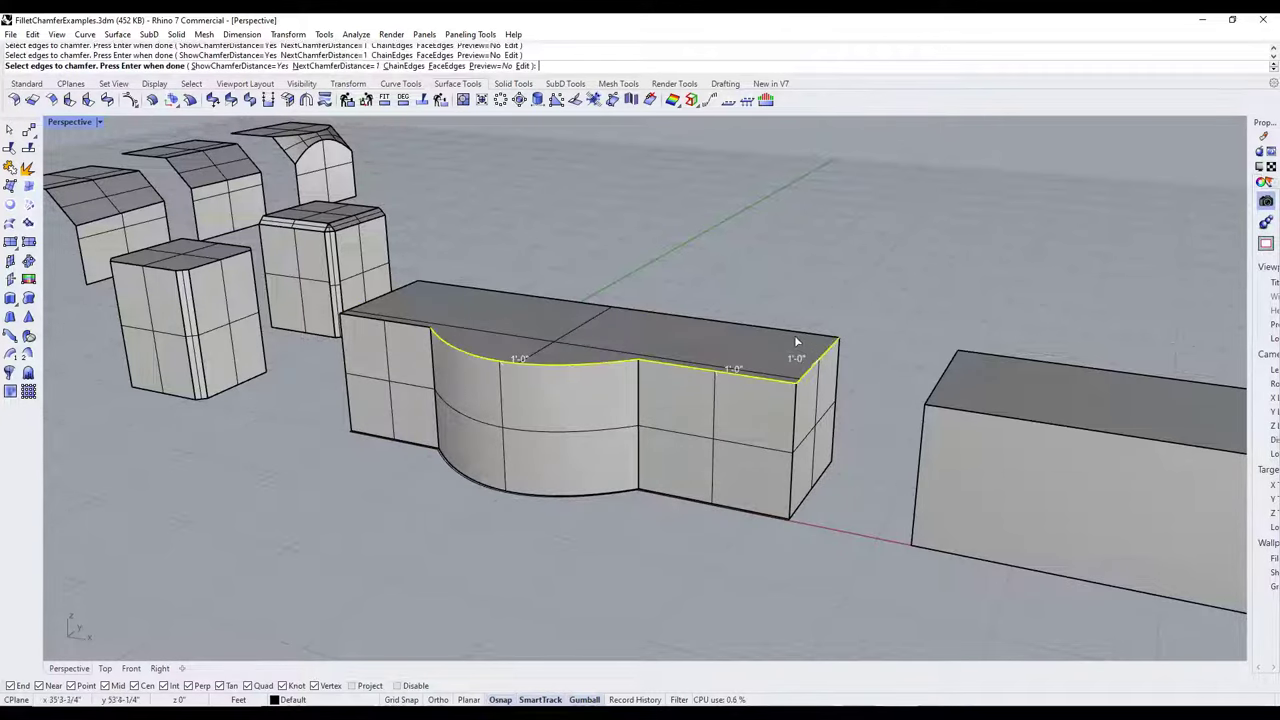
{"action": "left_click", "coordinate": [776, 330]}
{"action": "left_click", "coordinate": [385, 302]}
{"action": "left_click", "coordinate": [378, 321]}
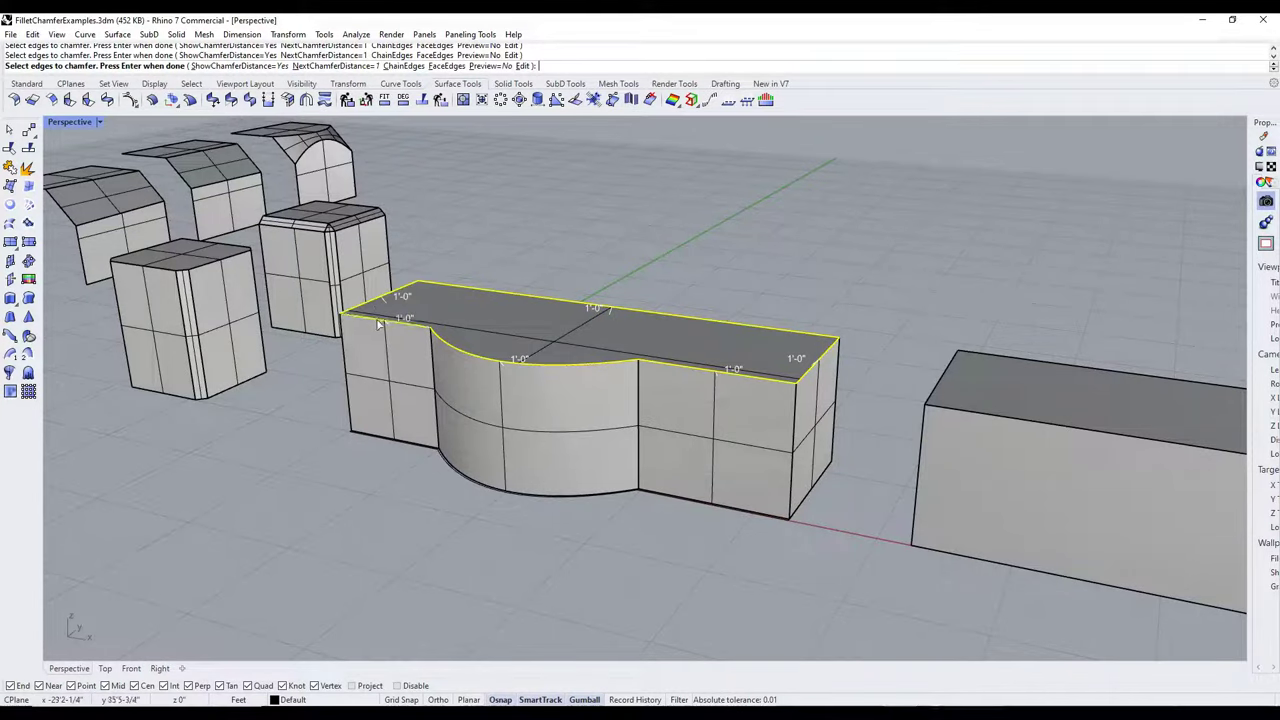
{"action": "key", "text": "Return"}
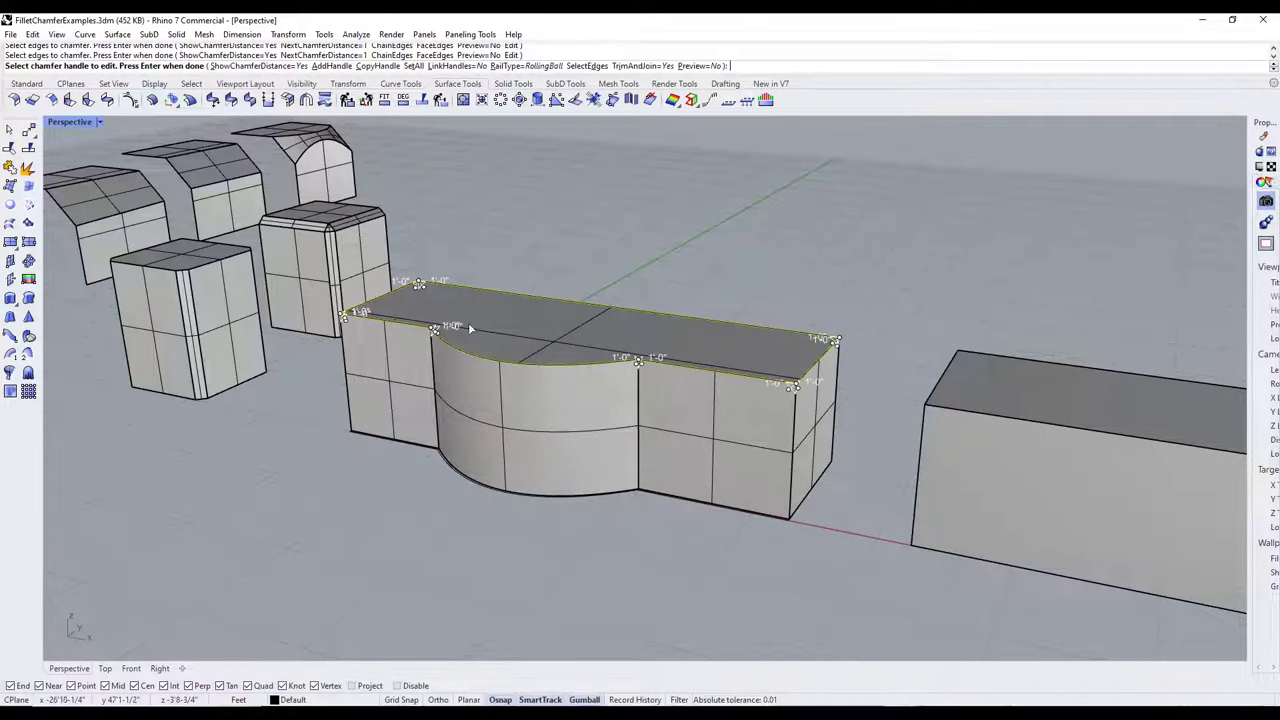
{"action": "scroll", "coordinate": [648, 374], "scroll_direction": "up", "scroll_amount": 5}
{"action": "scroll", "coordinate": [660, 372], "scroll_direction": "down", "scroll_amount": 4}
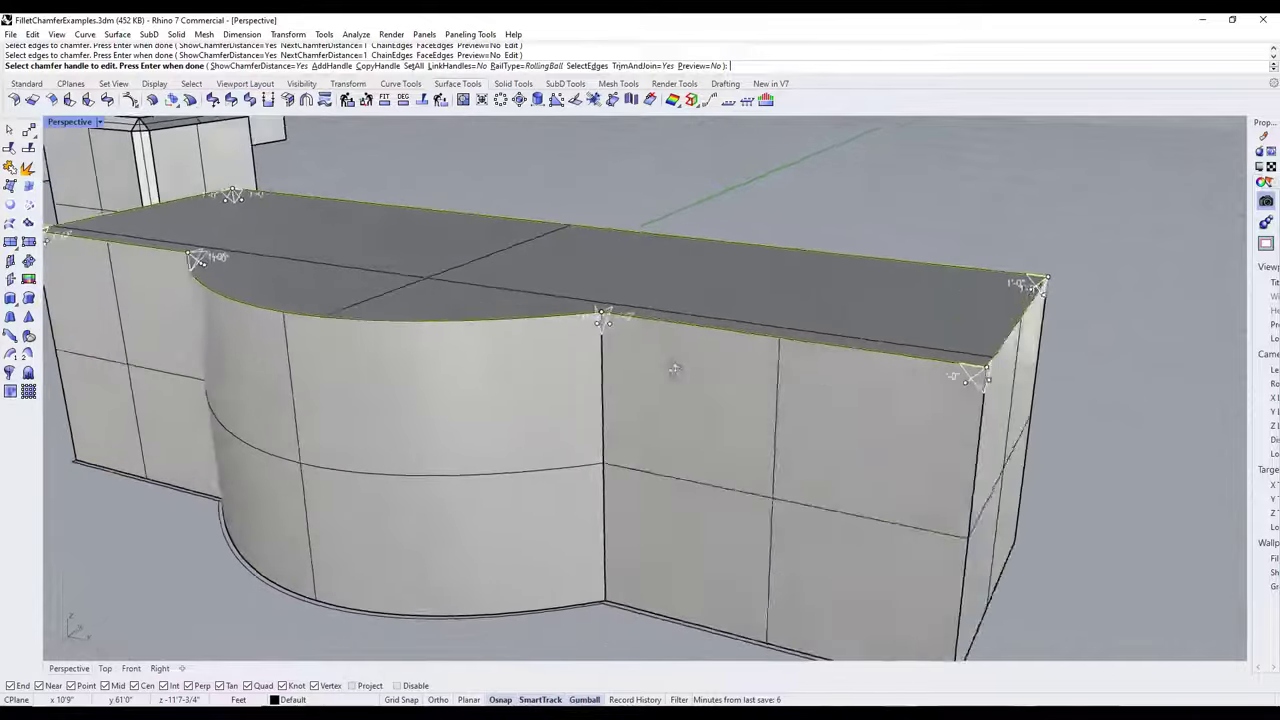
{"action": "right_click_drag", "start_coordinate": [675, 369], "coordinate": [690, 372]}
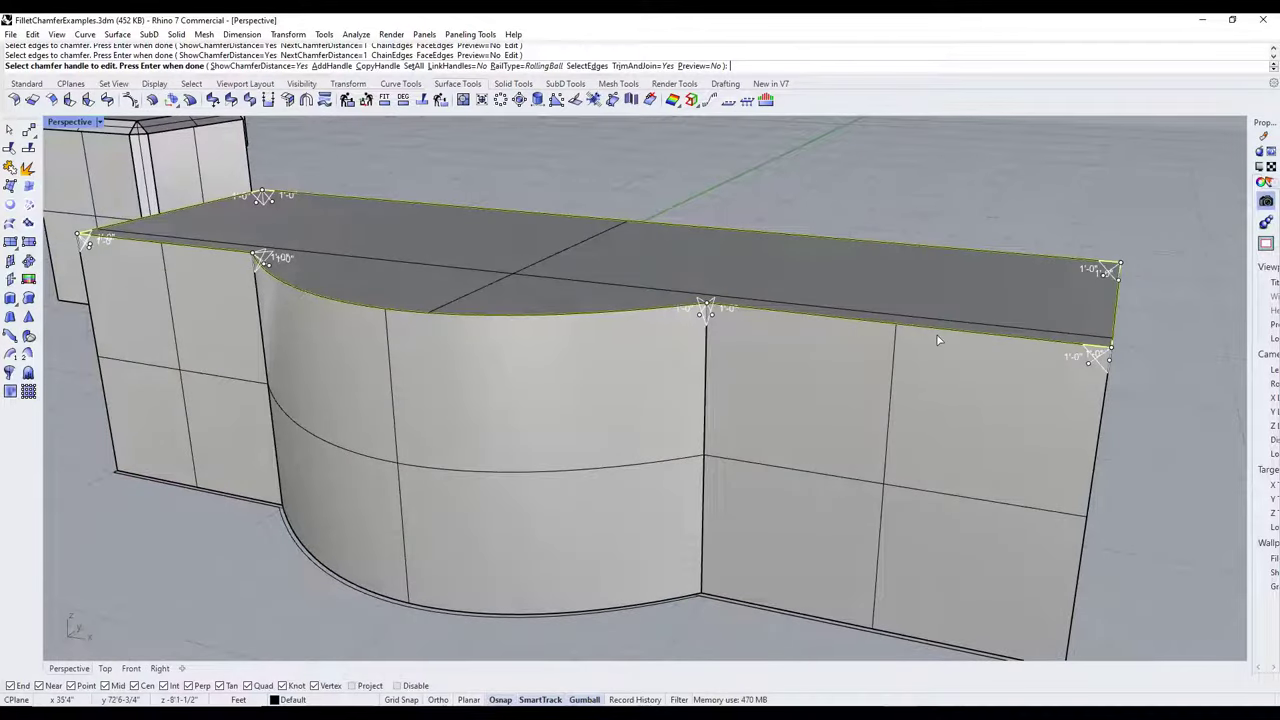
{"action": "key", "text": "Return"}
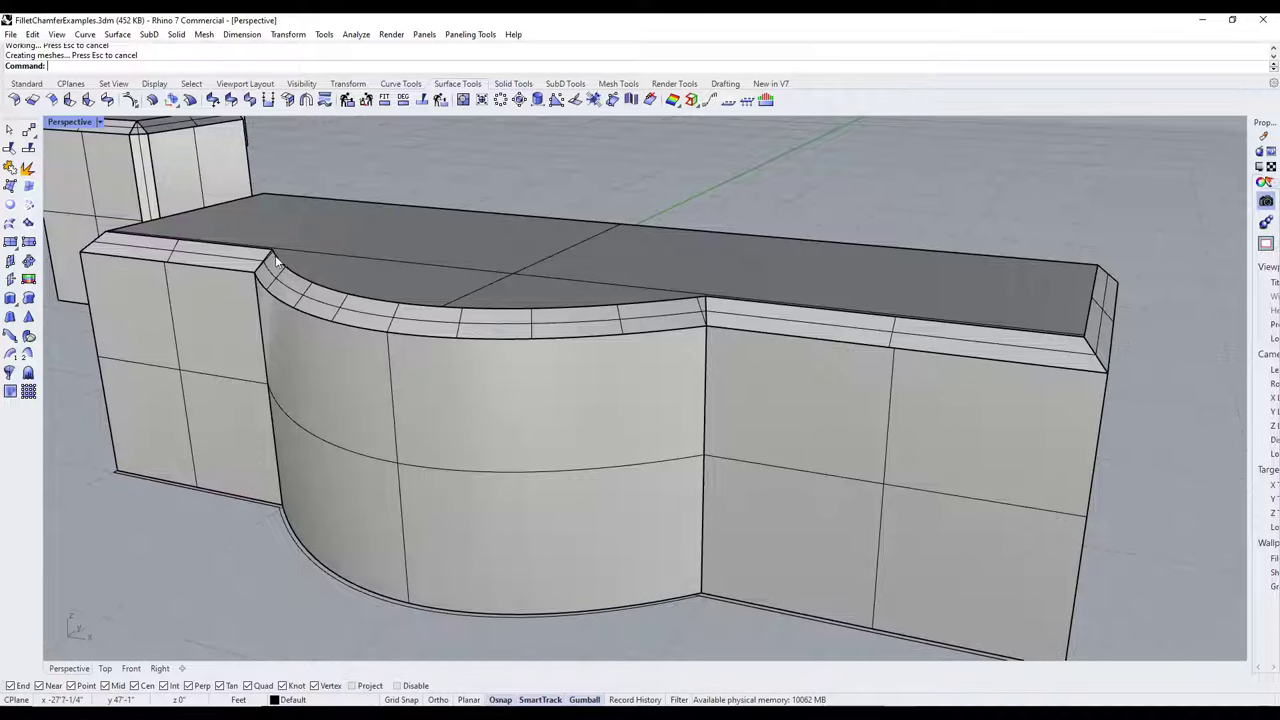
- Apply FilletEdge at radius 1 to the bend edge of the outermost bent polysurface in the unchamfered row
{"action": "scroll", "coordinate": [275, 255], "scroll_direction": "down", "scroll_amount": 5}
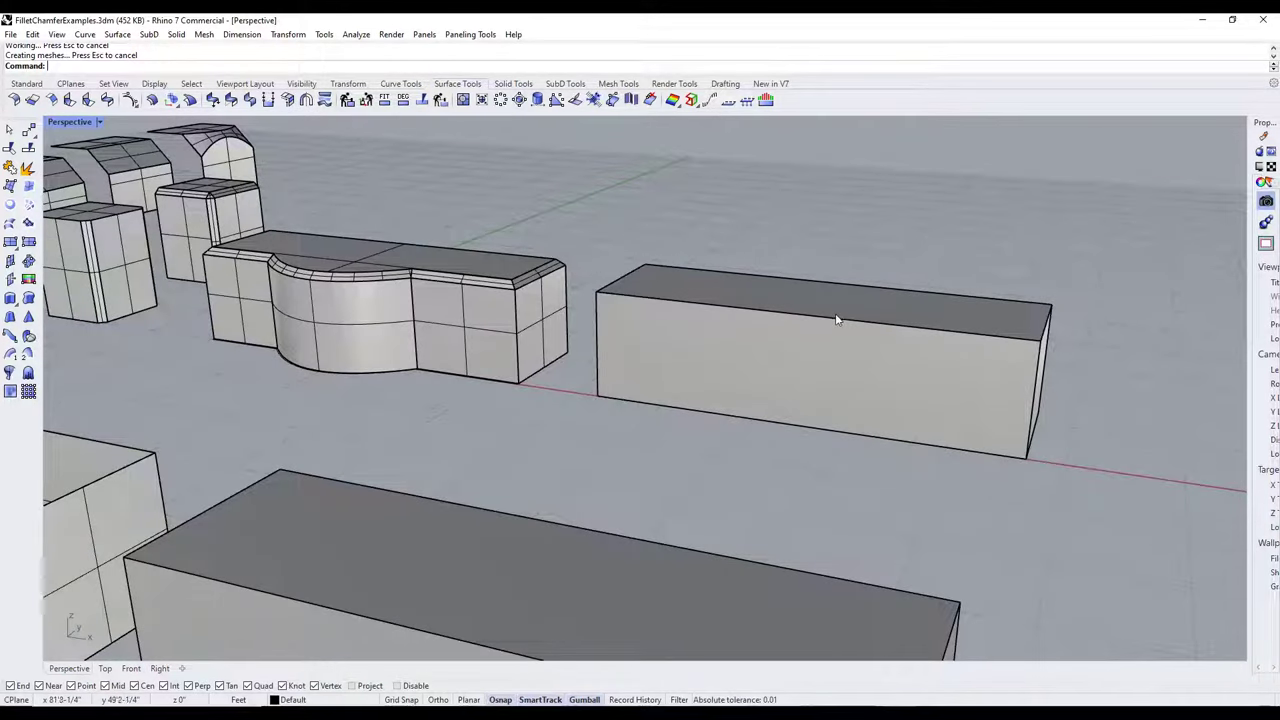
{"action": "scroll", "coordinate": [836, 318], "scroll_direction": "down", "scroll_amount": 6}
{"action": "right_click_drag", "start_coordinate": [738, 313], "coordinate": [653, 323]}
{"action": "scroll", "coordinate": [475, 268], "scroll_direction": "up", "scroll_amount": 7}
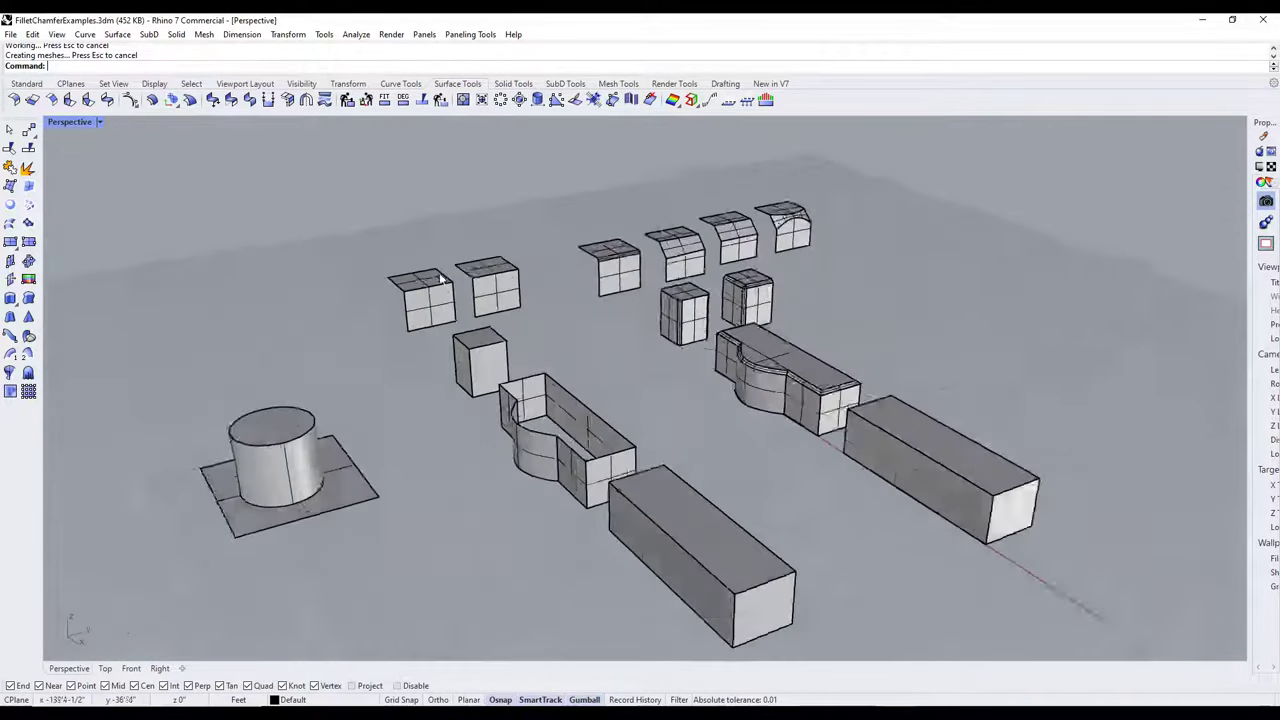
{"action": "scroll", "coordinate": [586, 300], "scroll_direction": "up", "scroll_amount": 2}
{"action": "scroll", "coordinate": [723, 251], "scroll_direction": "up", "scroll_amount": 10}
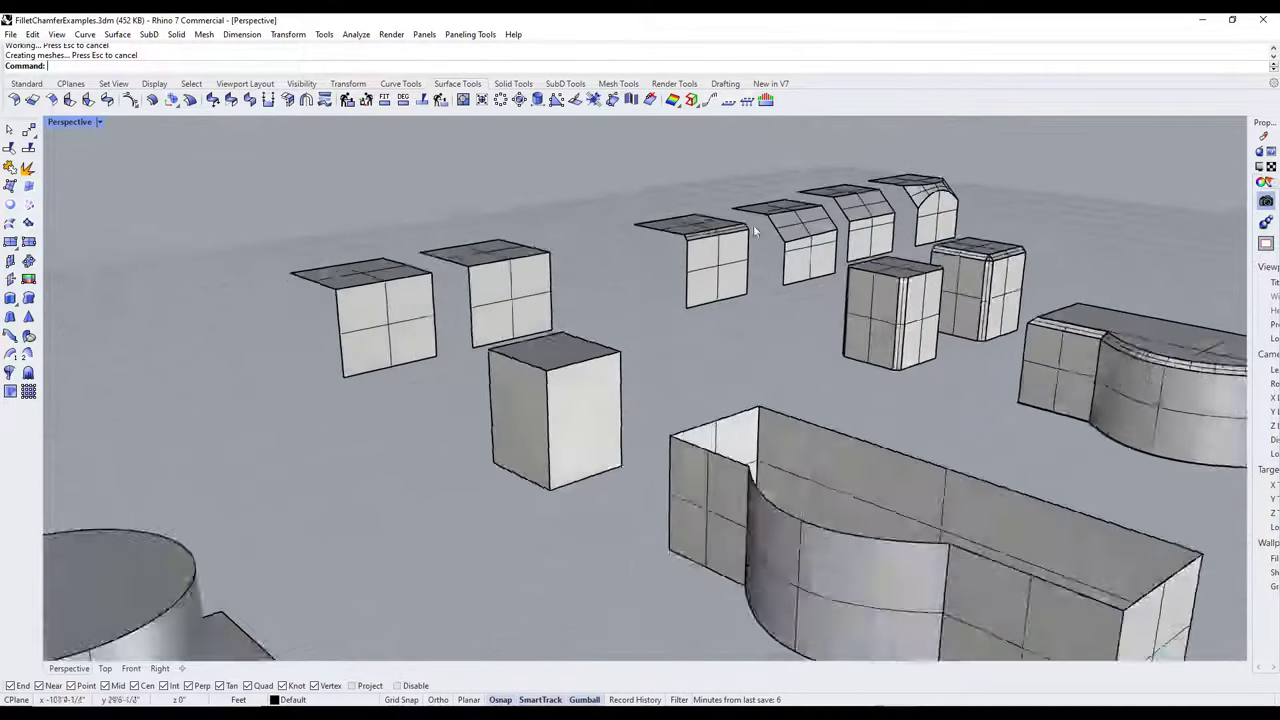
{"action": "scroll", "coordinate": [664, 315], "scroll_direction": "down", "scroll_amount": 6}
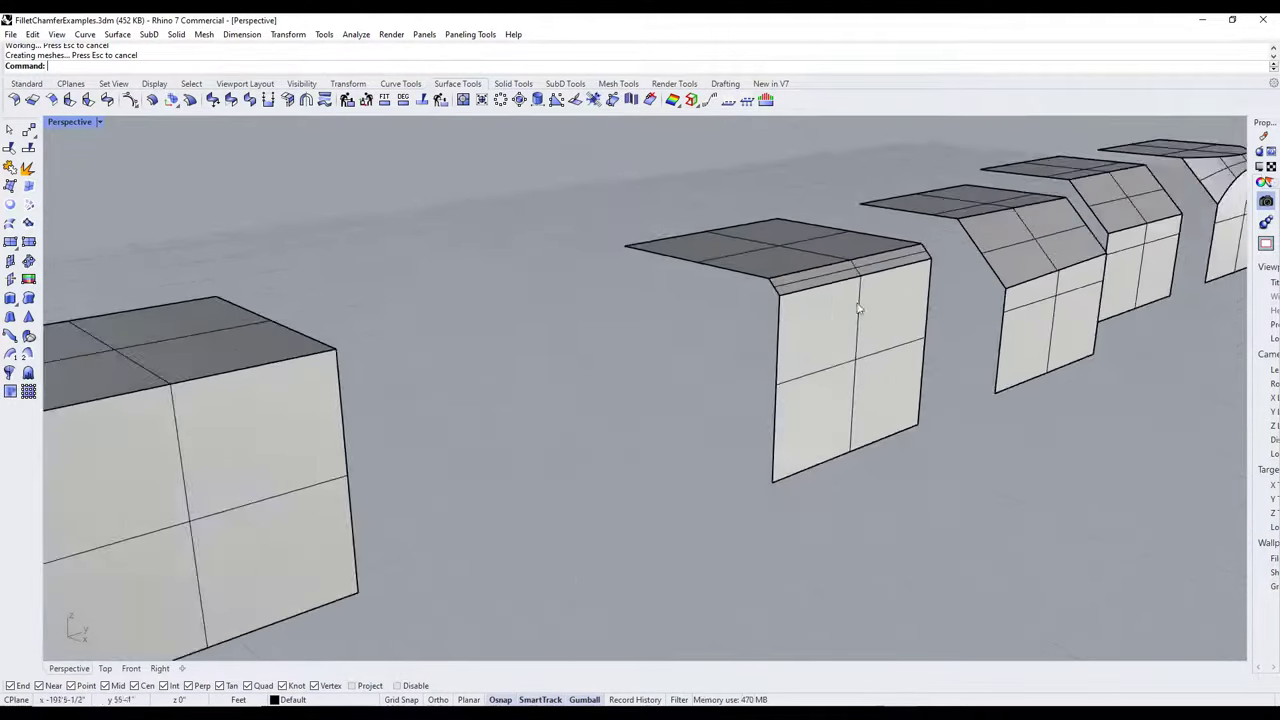
{"action": "scroll", "coordinate": [400, 405], "scroll_direction": "up", "scroll_amount": 3}
{"action": "type", "text": "Fillet"}
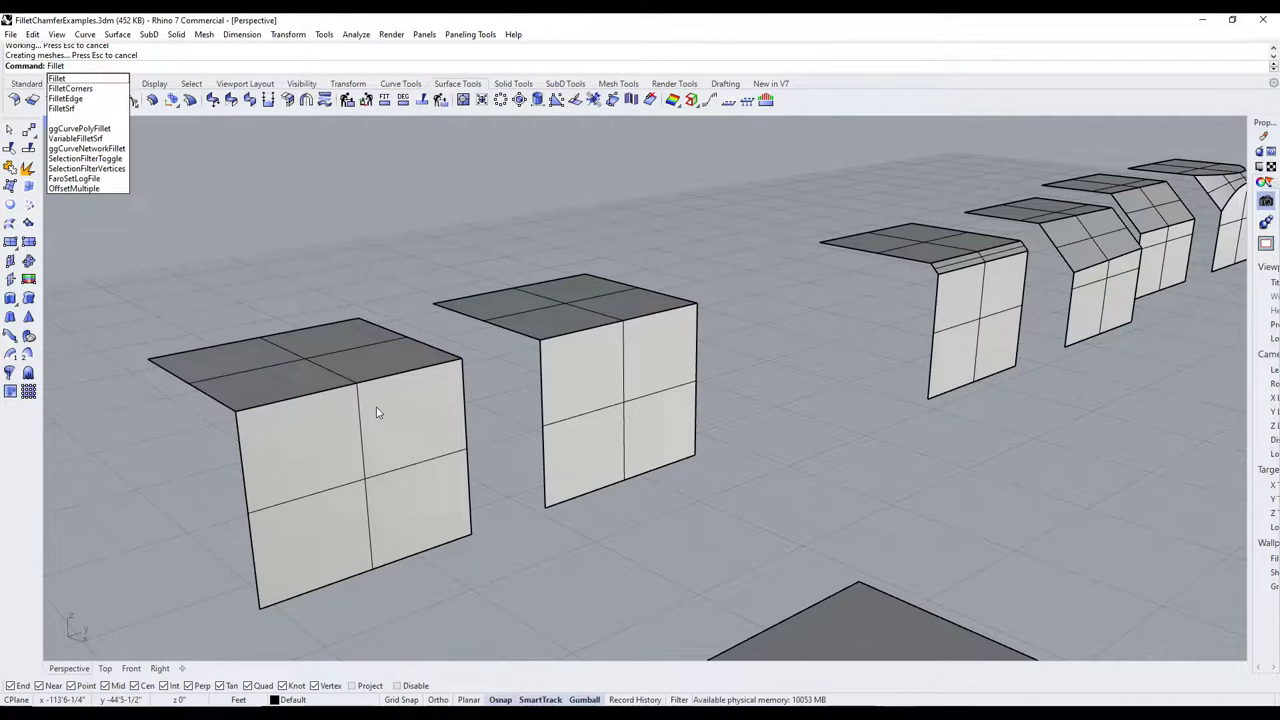
{"action": "left_click", "coordinate": [65, 98]}
{"action": "scroll", "coordinate": [390, 315], "scroll_direction": "up", "scroll_amount": 2}
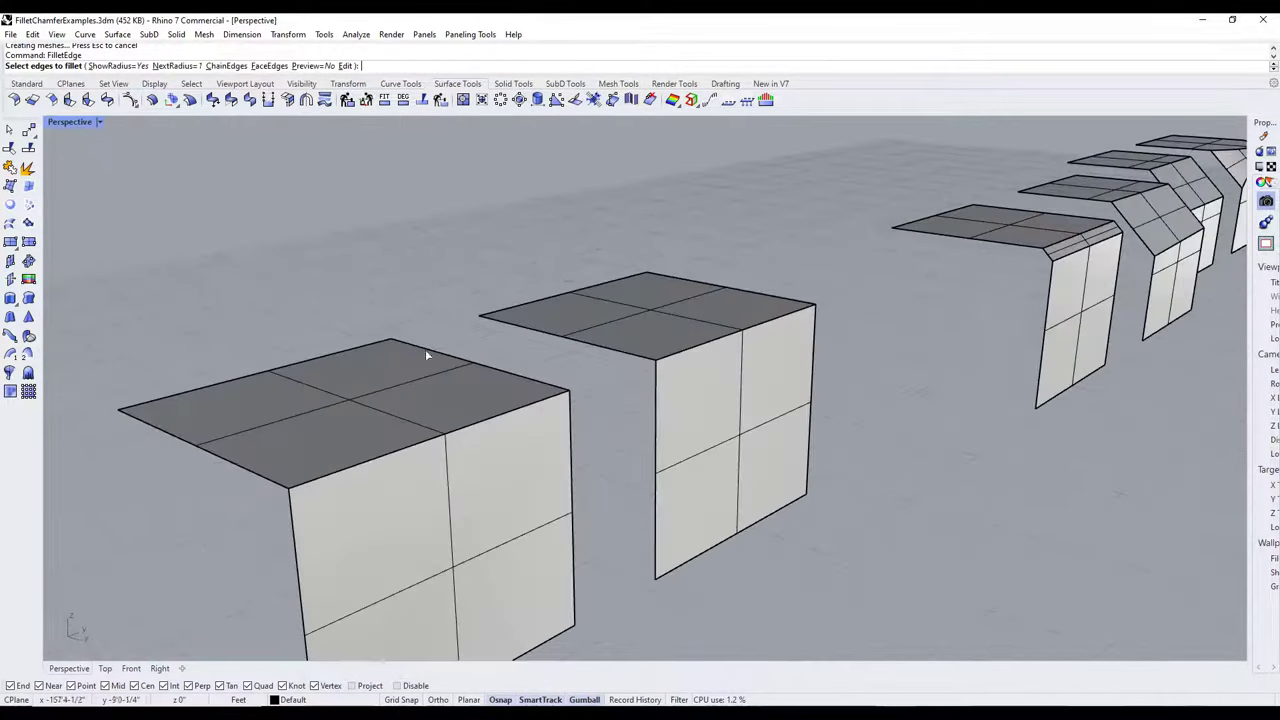
{"action": "left_click", "coordinate": [425, 446]}
{"action": "scroll", "coordinate": [450, 455], "scroll_direction": "down", "scroll_amount": 4}
{"action": "scroll", "coordinate": [477, 462], "scroll_direction": "up", "scroll_amount": 4}
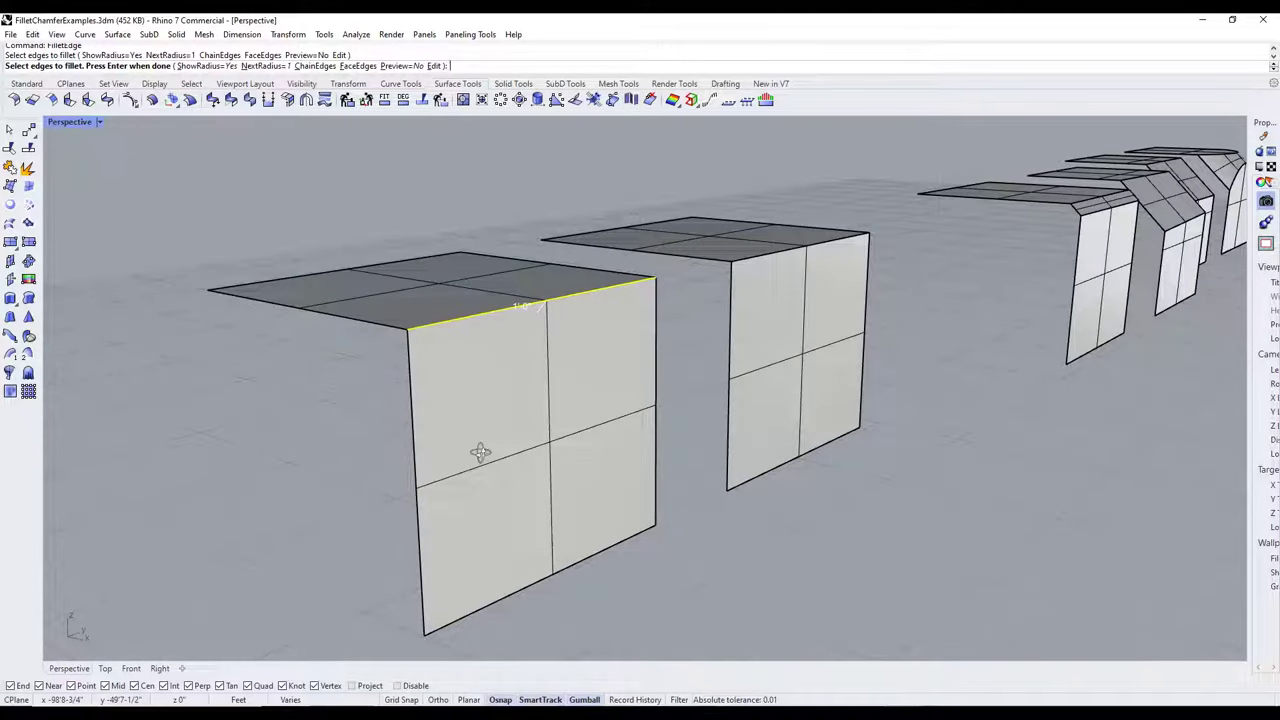
{"action": "key", "text": "Return"}
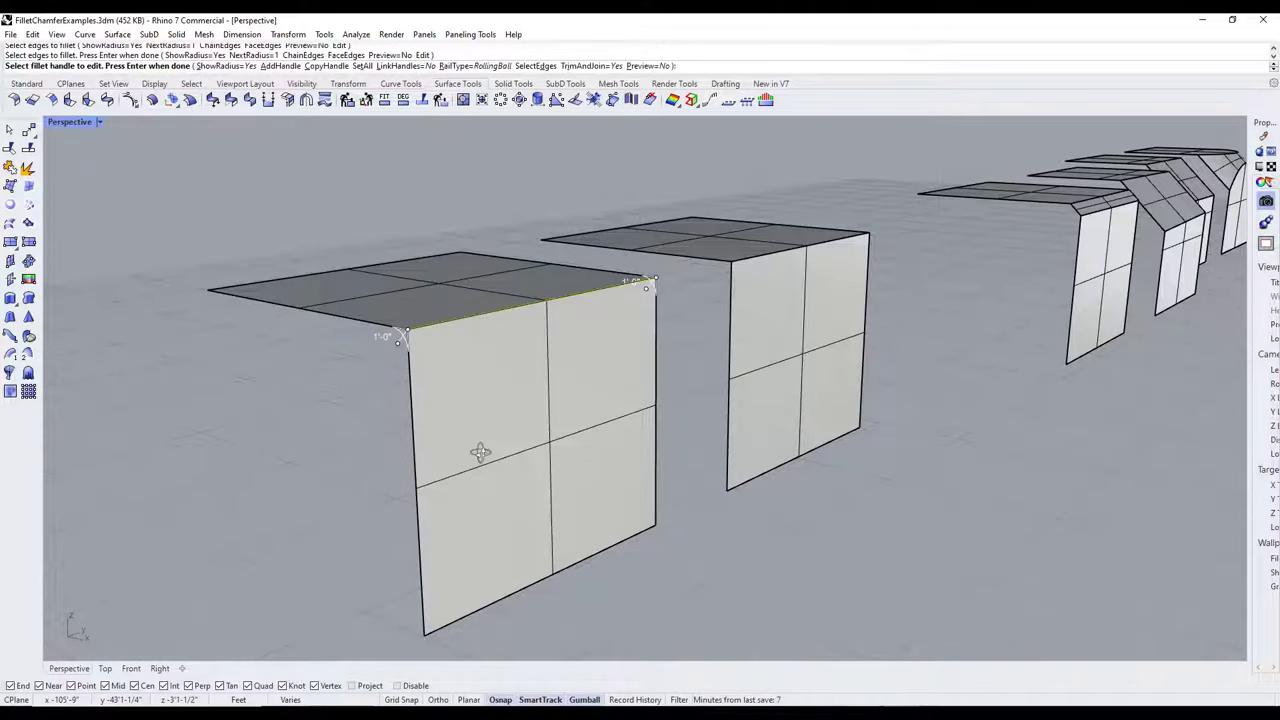
{"action": "key", "text": "Return"}
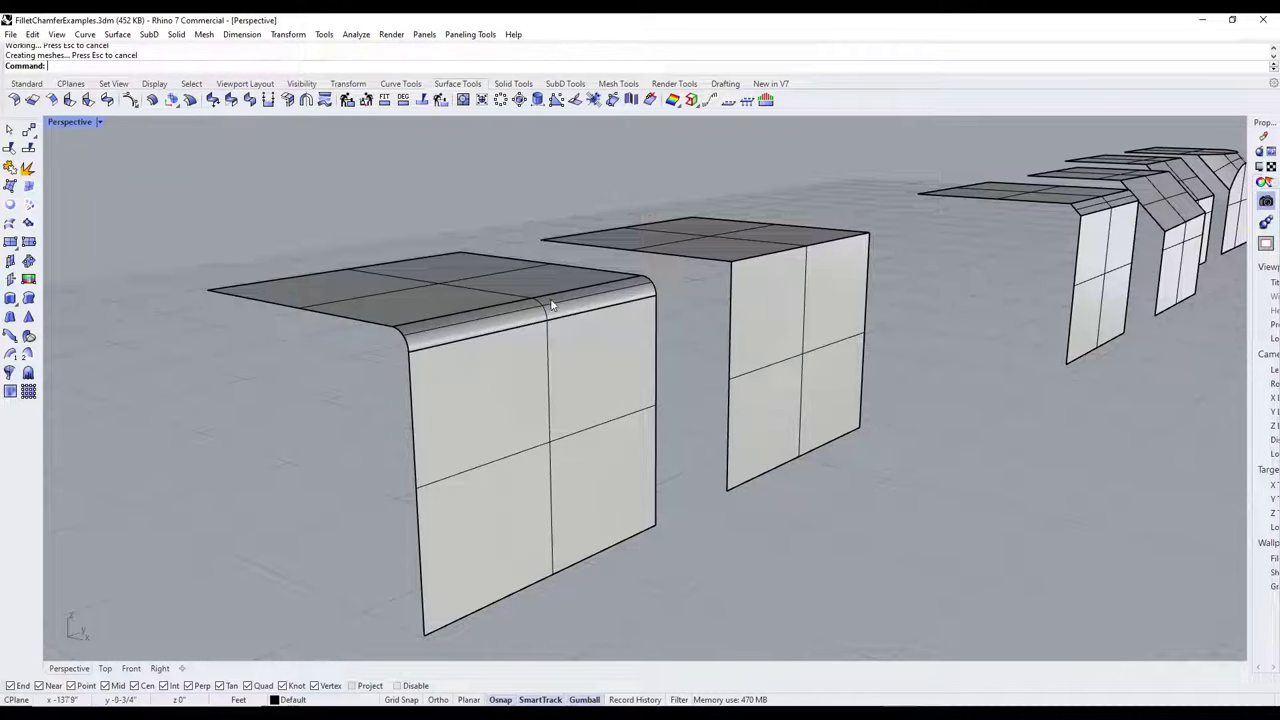
- Duplicate the unfilleted bent polysurface twice, spacing the copies in a row beside the filleted one
{"action": "scroll", "coordinate": [500, 347], "scroll_direction": "down", "scroll_amount": 5}
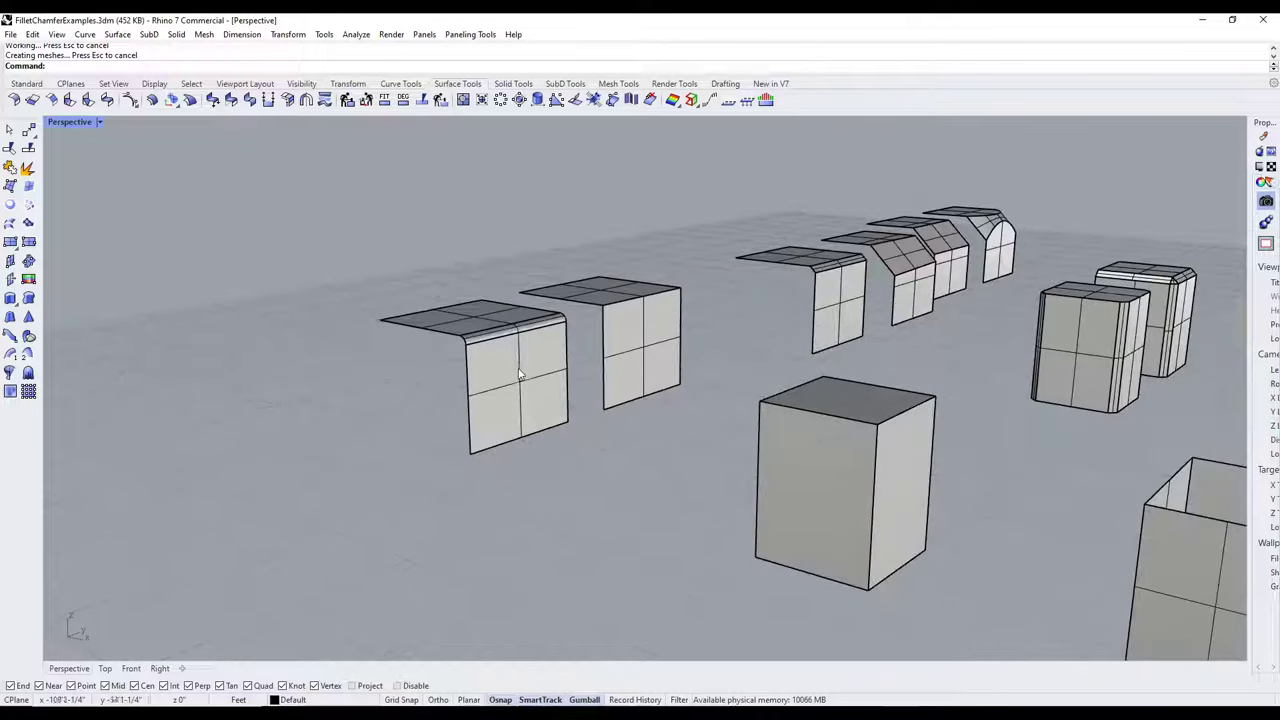
{"action": "left_click", "coordinate": [520, 372]}
{"action": "left_click", "coordinate": [610, 352], "text": "shift"}
{"action": "left_click_drag", "start_coordinate": [577, 348], "coordinate": [425, 390]}
{"action": "left_click", "coordinate": [515, 373]}
{"action": "left_click_drag", "start_coordinate": [515, 368], "coordinate": [709, 317], "text": "alt"}
{"action": "scroll", "coordinate": [500, 348], "scroll_direction": "up", "scroll_amount": 8}
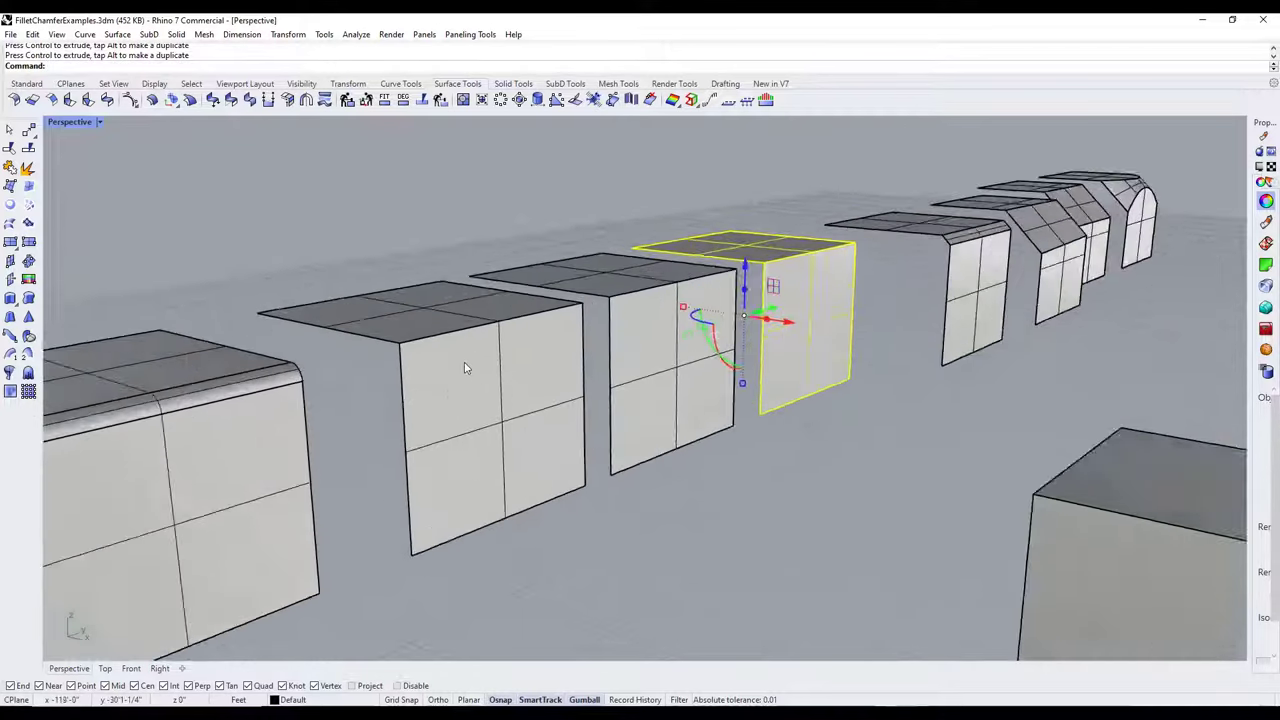
- Set up FilletEdge at radius 3 on the bend edge of the plain bent polysurface nearest the filleted one
{"action": "left_click", "coordinate": [515, 358]}
{"action": "right_click_drag", "start_coordinate": [523, 357], "coordinate": [500, 321], "text": "shift"}
{"action": "type", "text": "FilletEdge"}
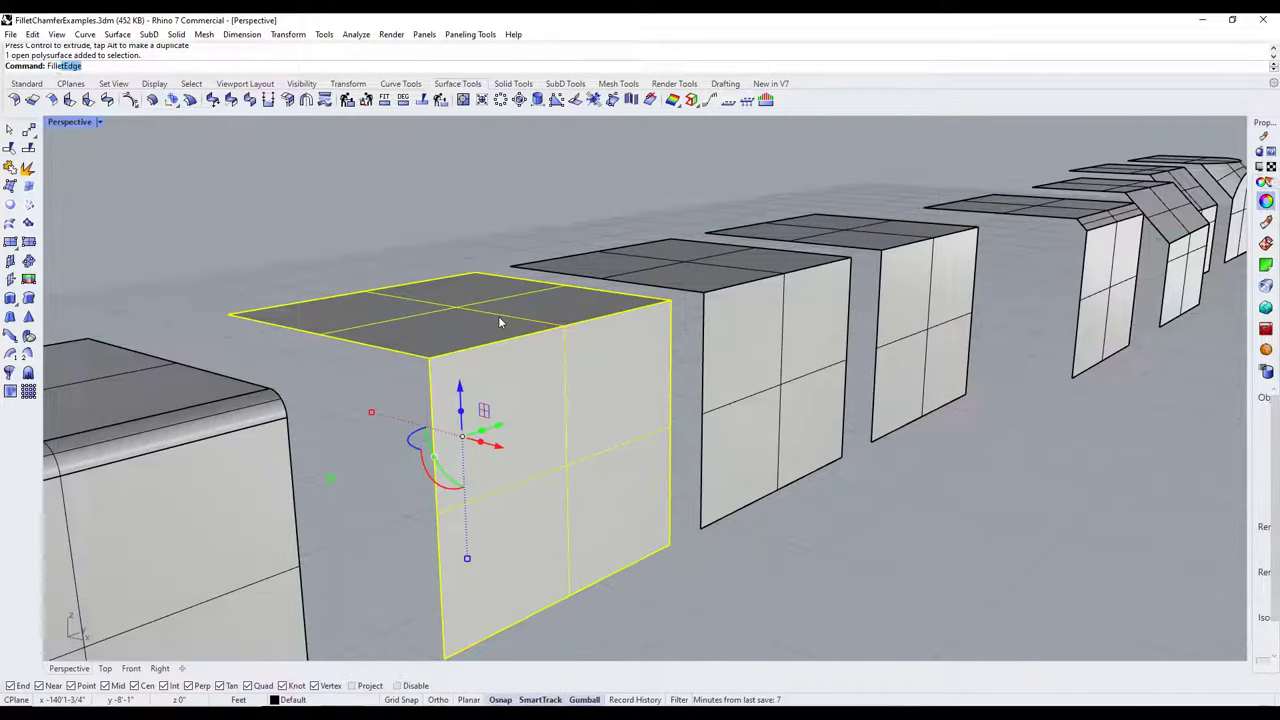
{"action": "key", "text": "Return"}
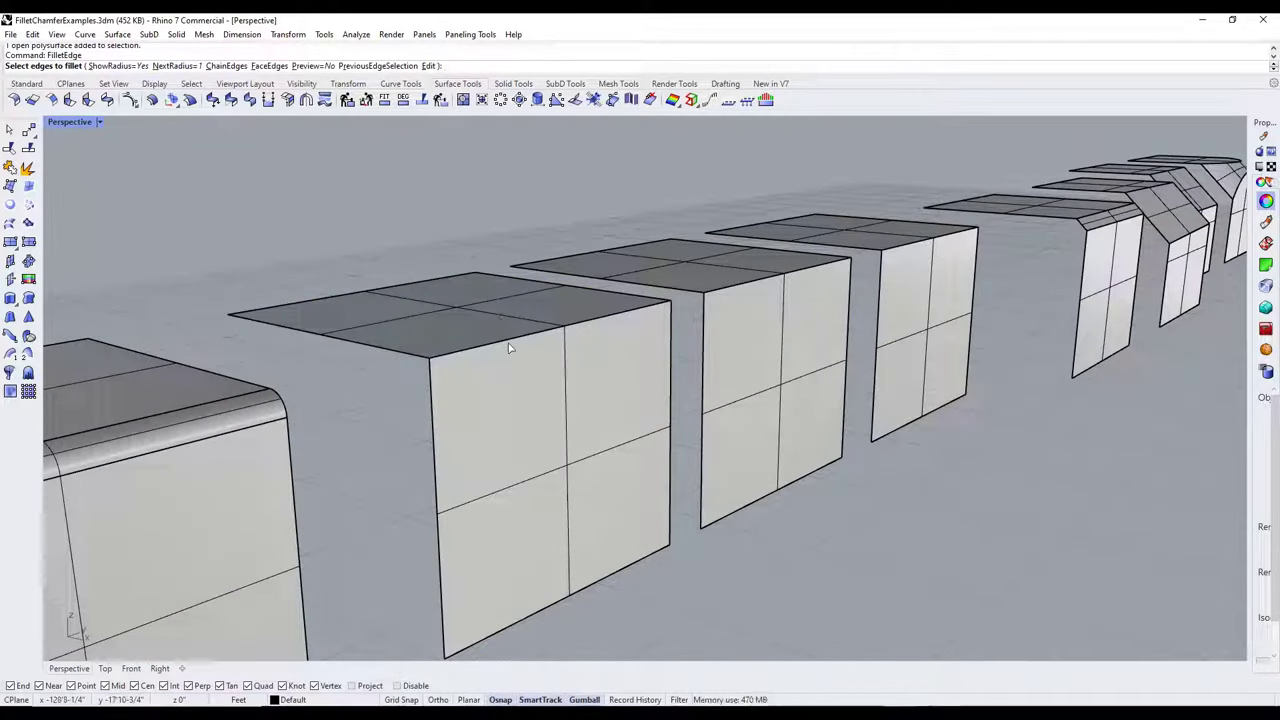
{"action": "left_click", "coordinate": [186, 67]}
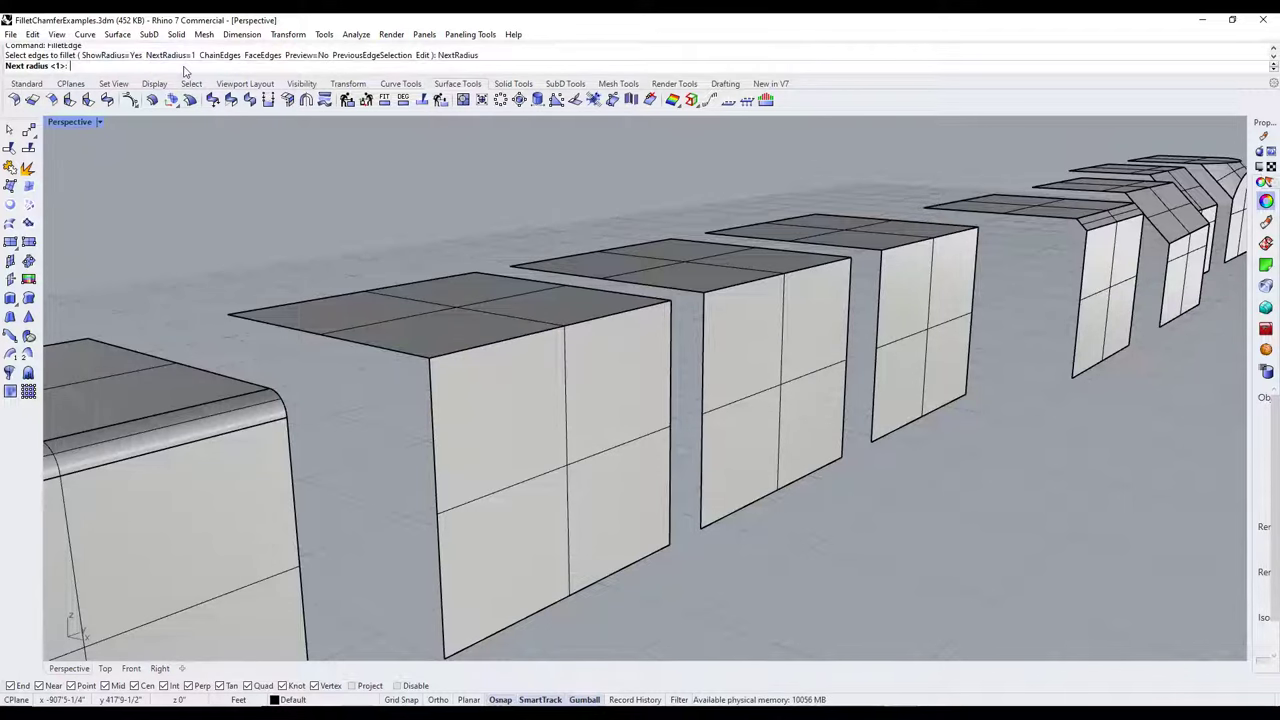
{"action": "type", "text": "3"}
{"action": "key", "text": "Return"}
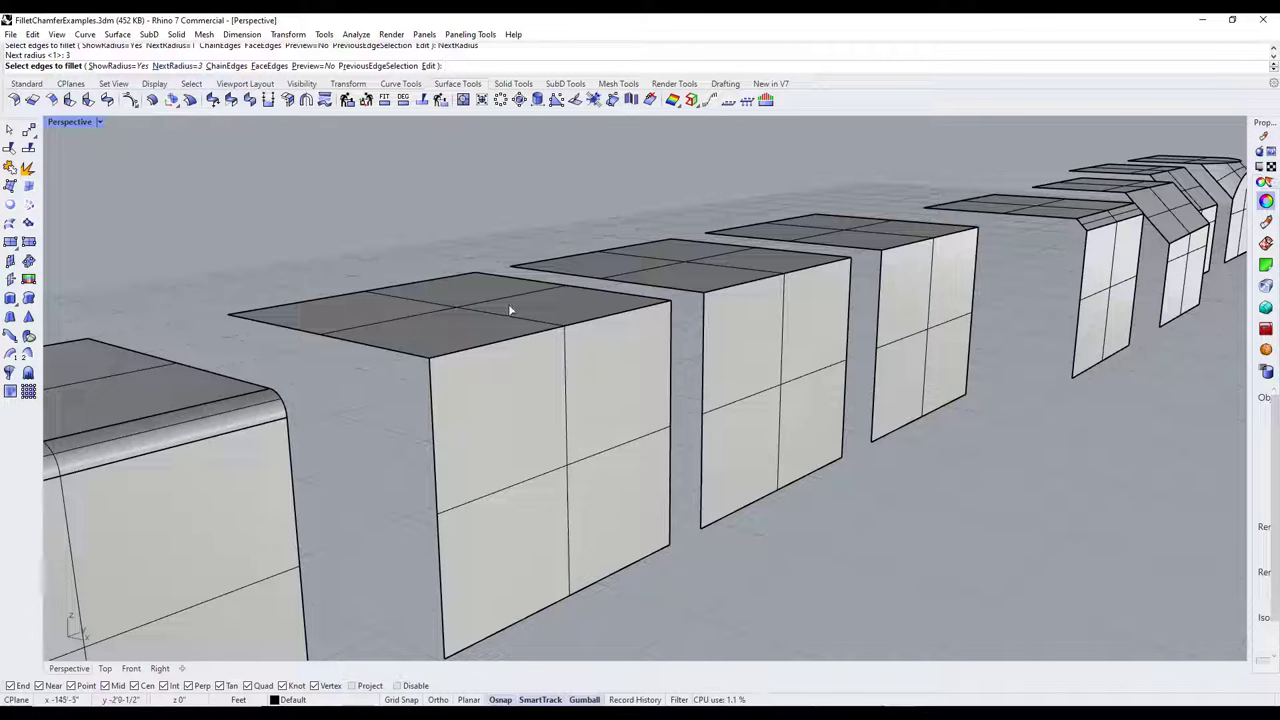
{"action": "left_click", "coordinate": [517, 339]}
{"action": "key", "text": "Return"}
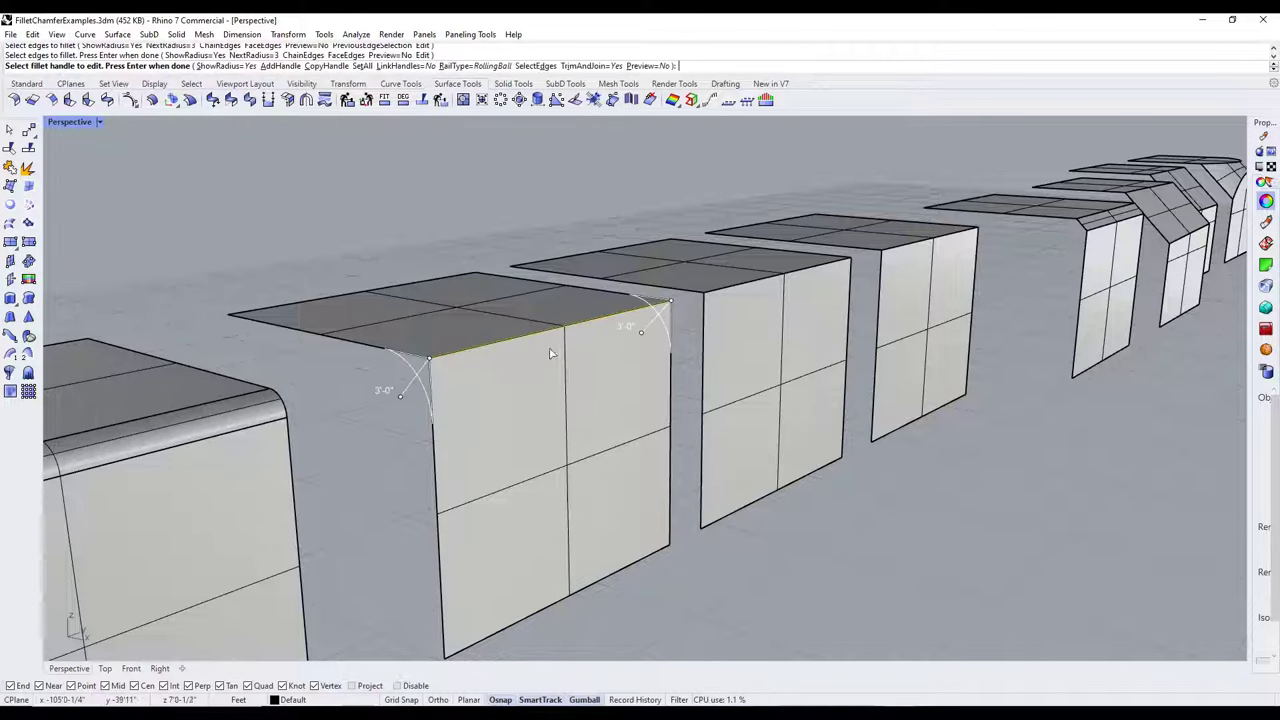
- Shrink the fillet radius at the edge's far end, enlarge the near end to about 6'6-3/4", and apply the variable fillet
{"action": "left_click", "coordinate": [641, 330]}
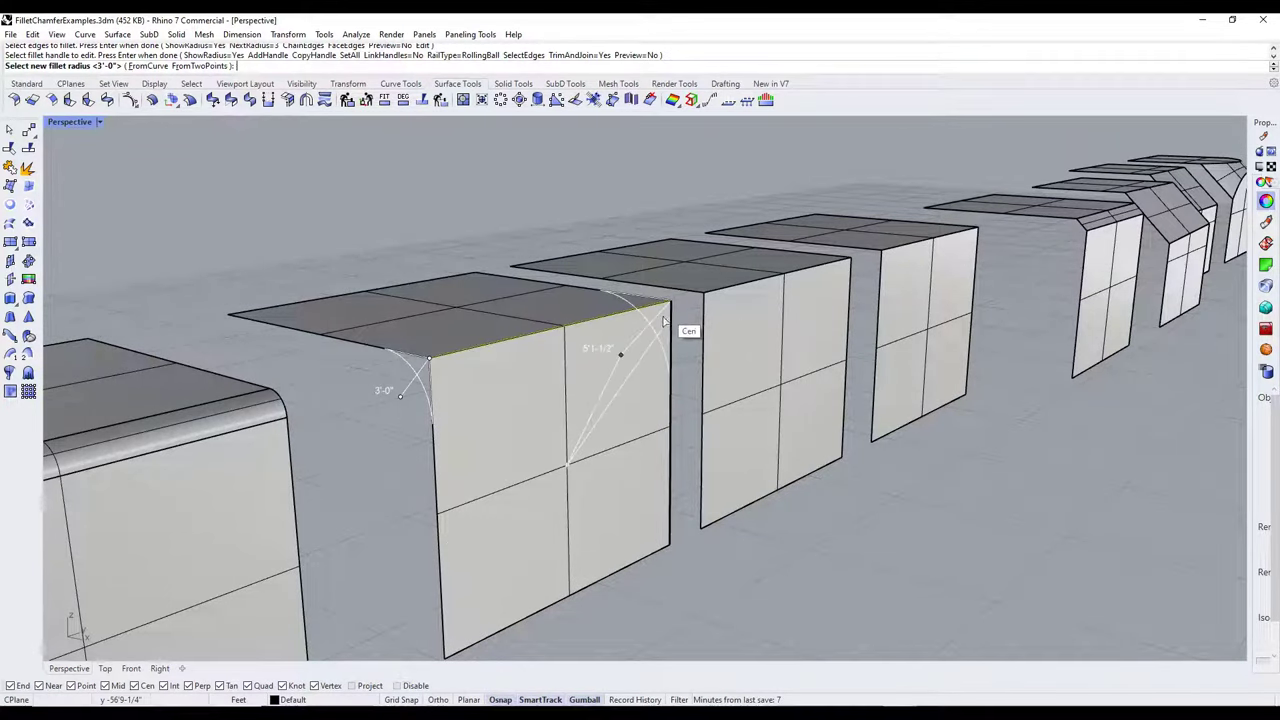
{"action": "left_click", "coordinate": [668, 322]}
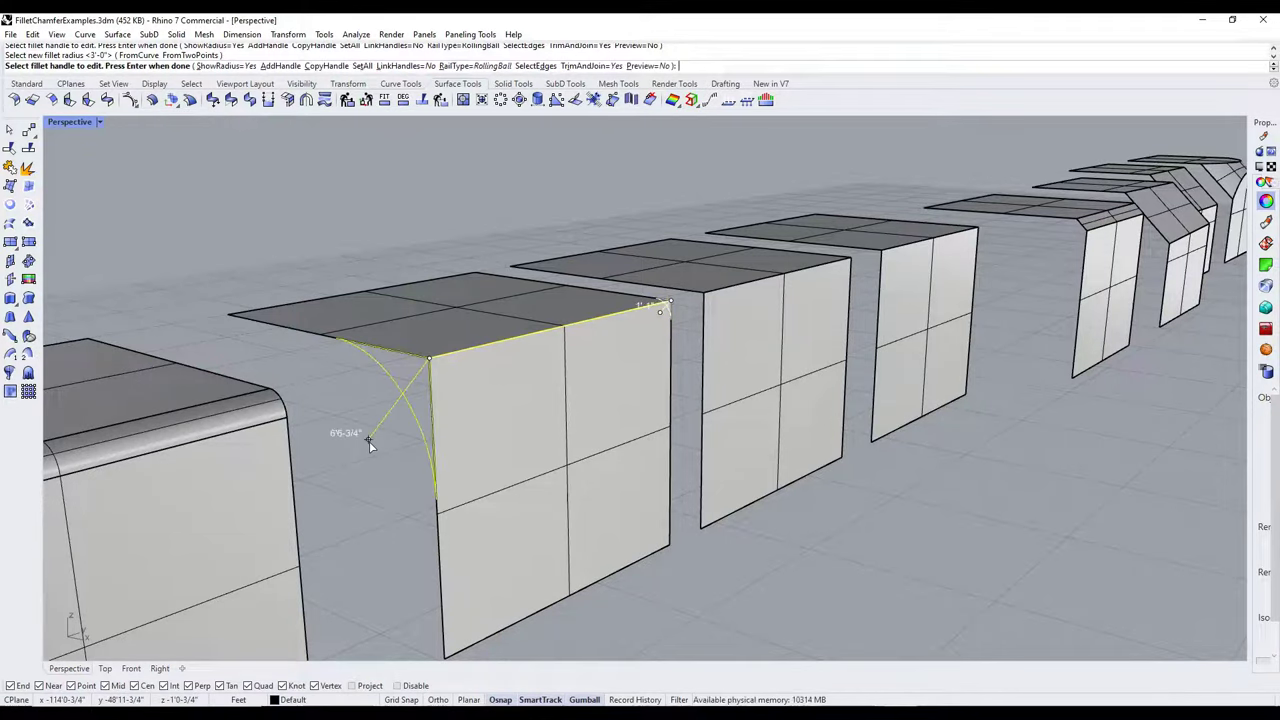
{"action": "key", "text": "Return"}
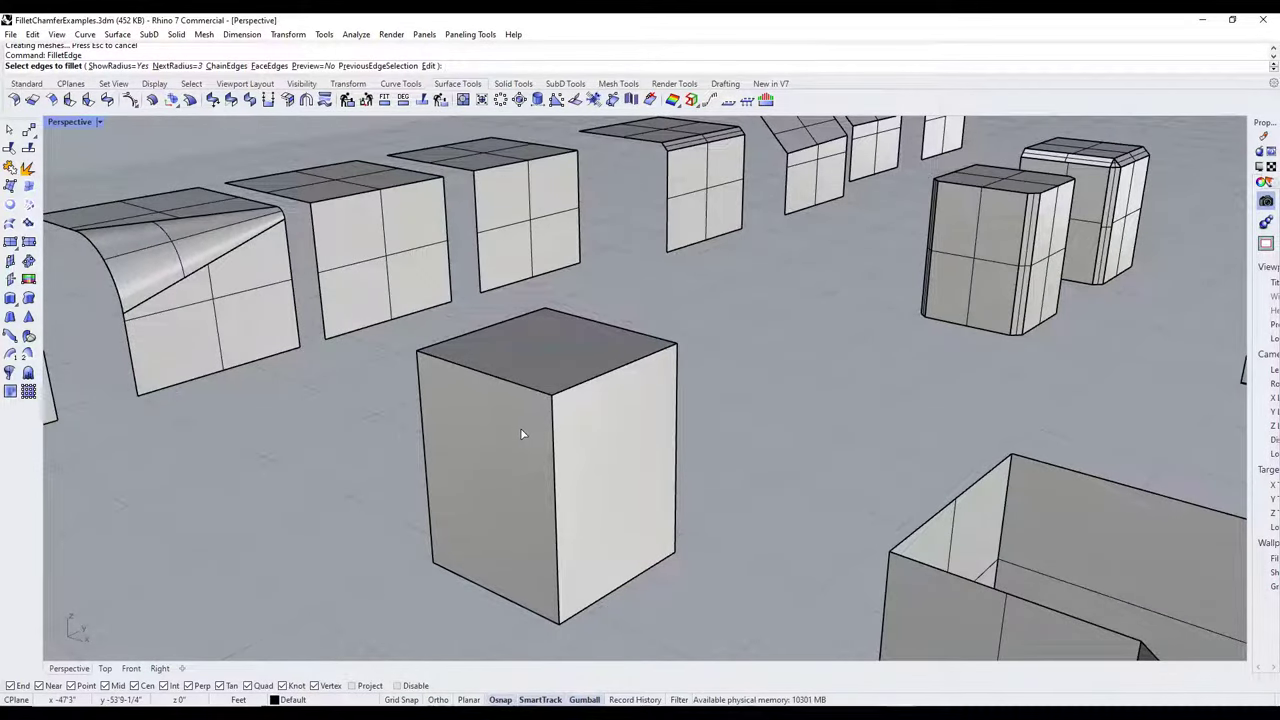
- Duplicate the solid box, place the copy behind the original, and clear the selection
{"action": "key", "text": "Escape"}
{"action": "left_click", "coordinate": [520, 433]}
{"action": "left_click_drag", "start_coordinate": [583, 440], "coordinate": [768, 394]}
{"action": "key", "text": "alt"}
{"action": "left_click", "coordinate": [620, 507]}
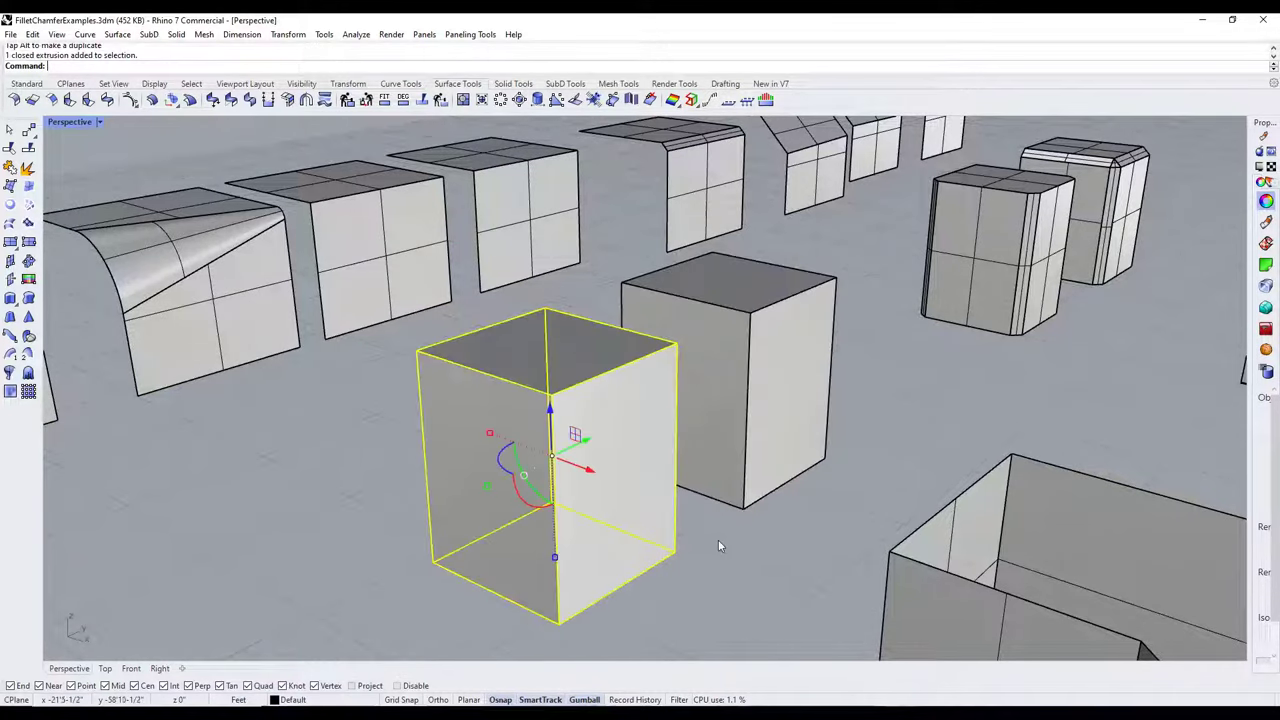
{"action": "left_click", "coordinate": [719, 546]}
- Fillet the three edges meeting at the front box's near top corner with FilletEdge at radius 3
{"action": "type", "text": "FilletEdge"}
{"action": "key", "text": "Return"}
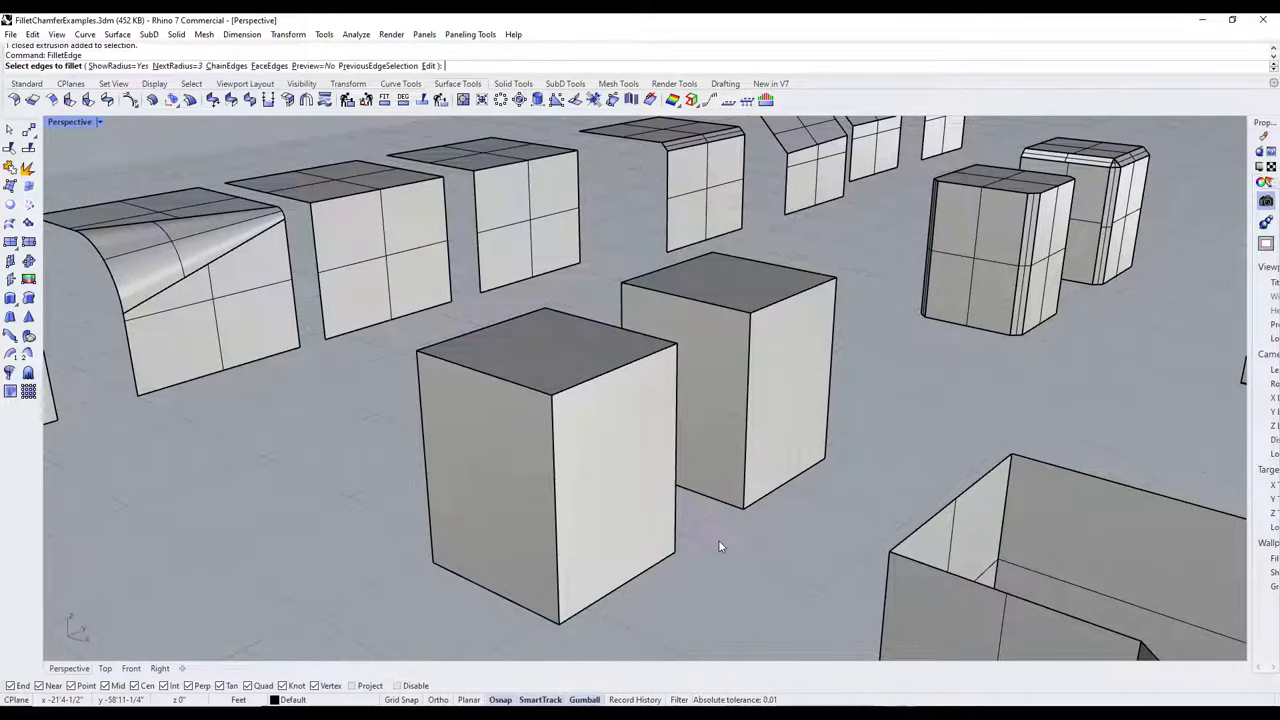
{"action": "left_click", "coordinate": [526, 391]}
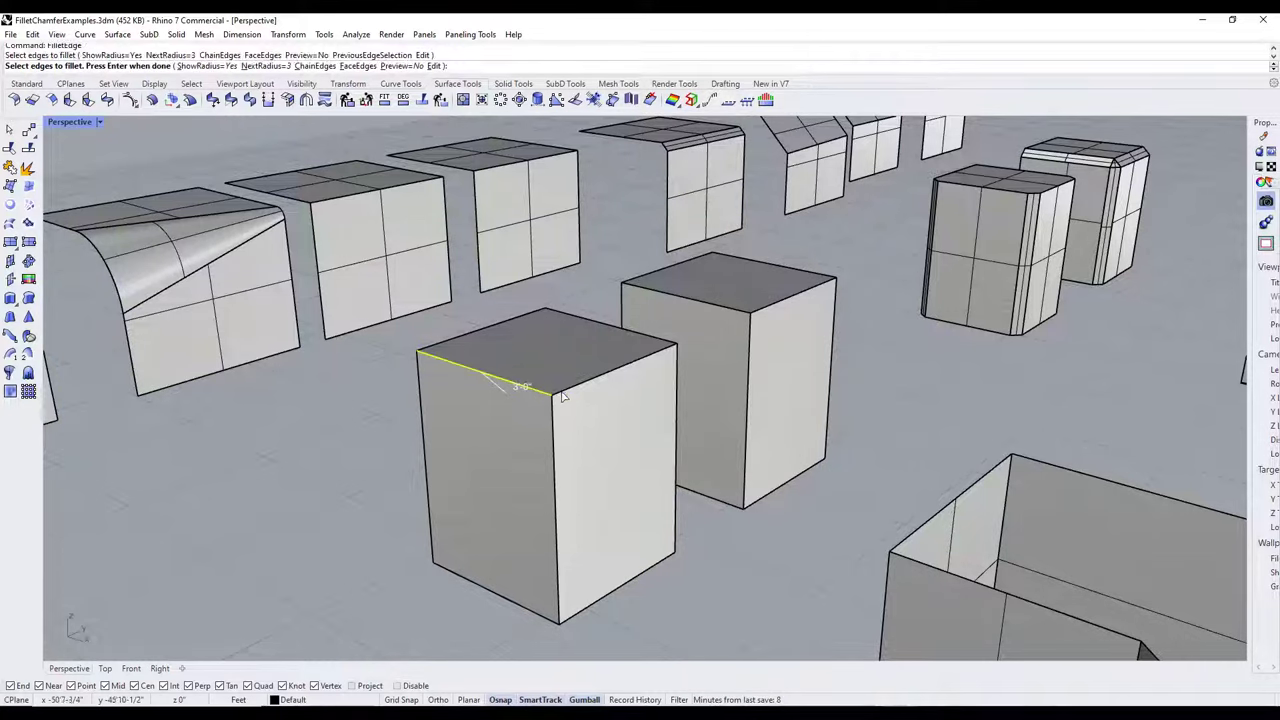
{"action": "left_click", "coordinate": [562, 396]}
{"action": "left_click", "coordinate": [556, 426]}
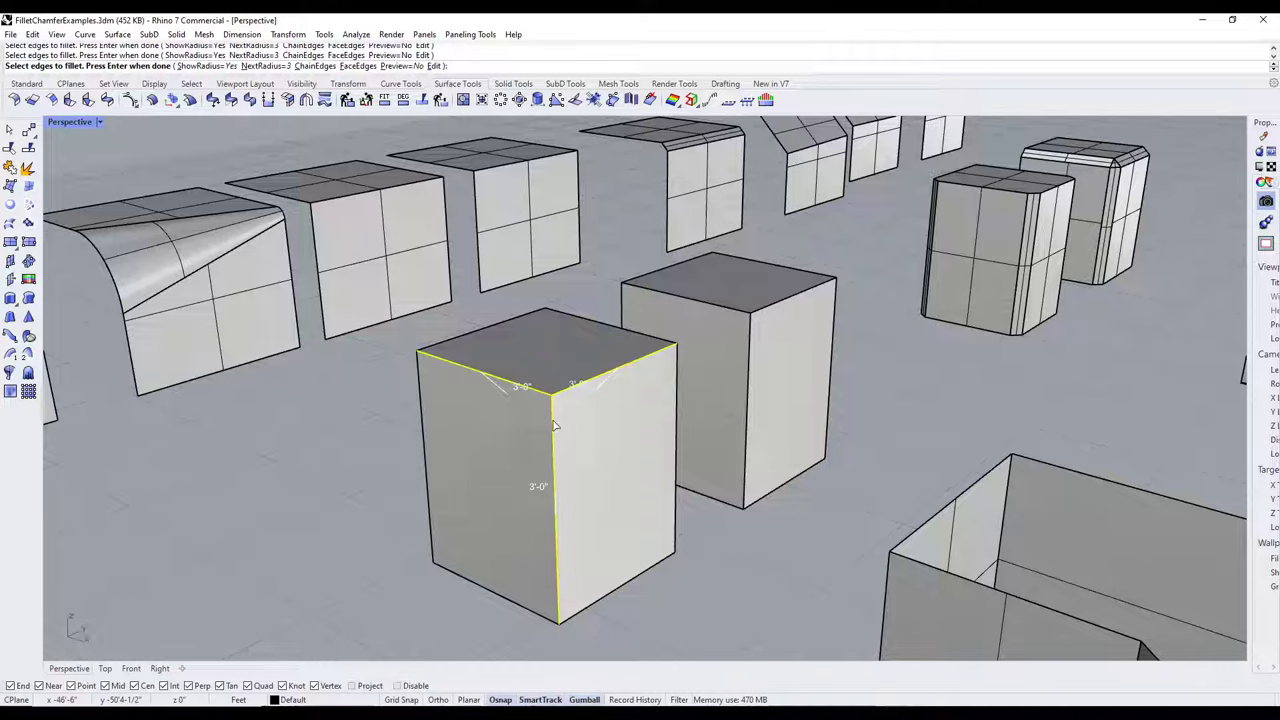
{"action": "key", "text": "Return"}
{"action": "scroll", "coordinate": [550, 415], "scroll_direction": "up", "scroll_amount": 4}
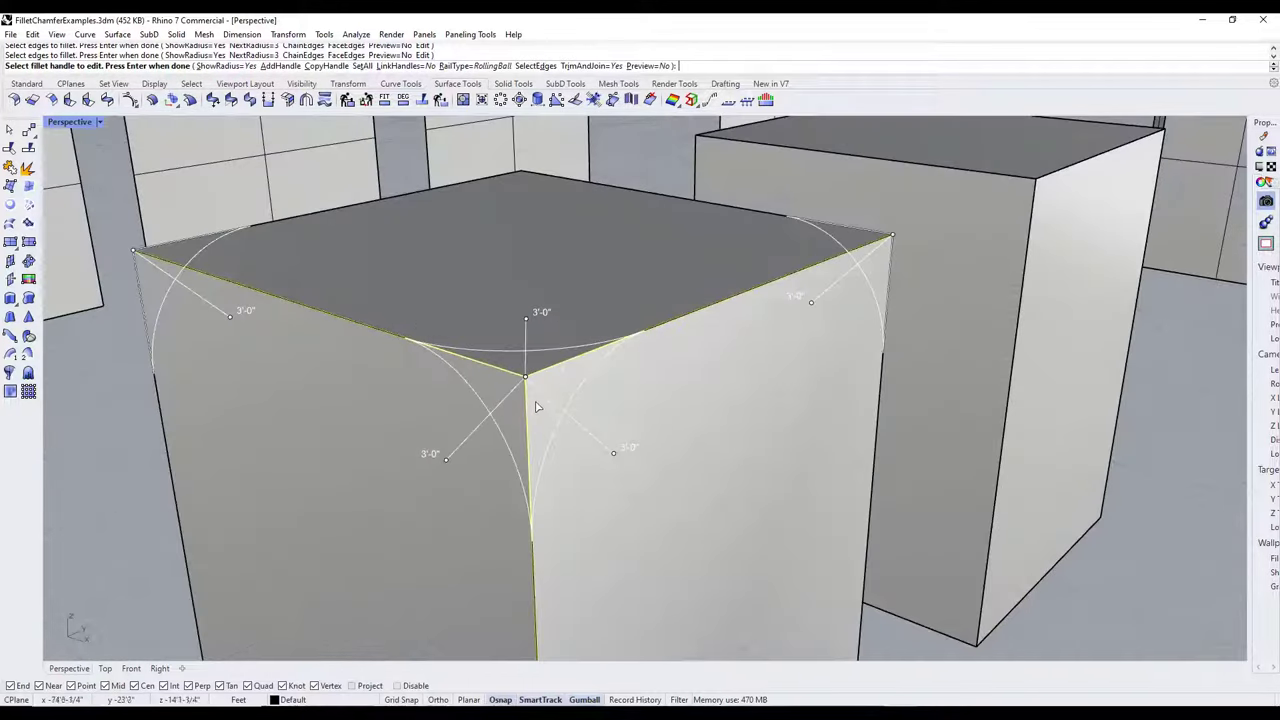
{"action": "key", "text": "Return"}
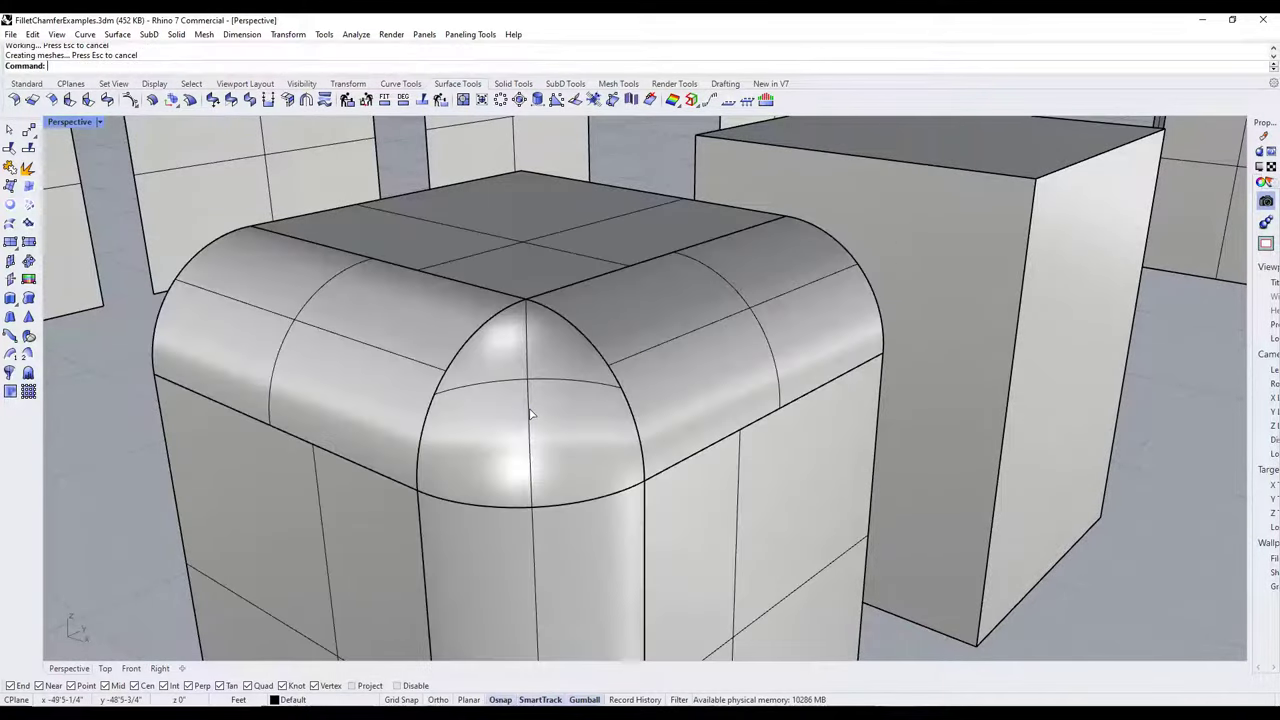
{"action": "scroll", "coordinate": [530, 415], "scroll_direction": "down", "scroll_amount": 5}
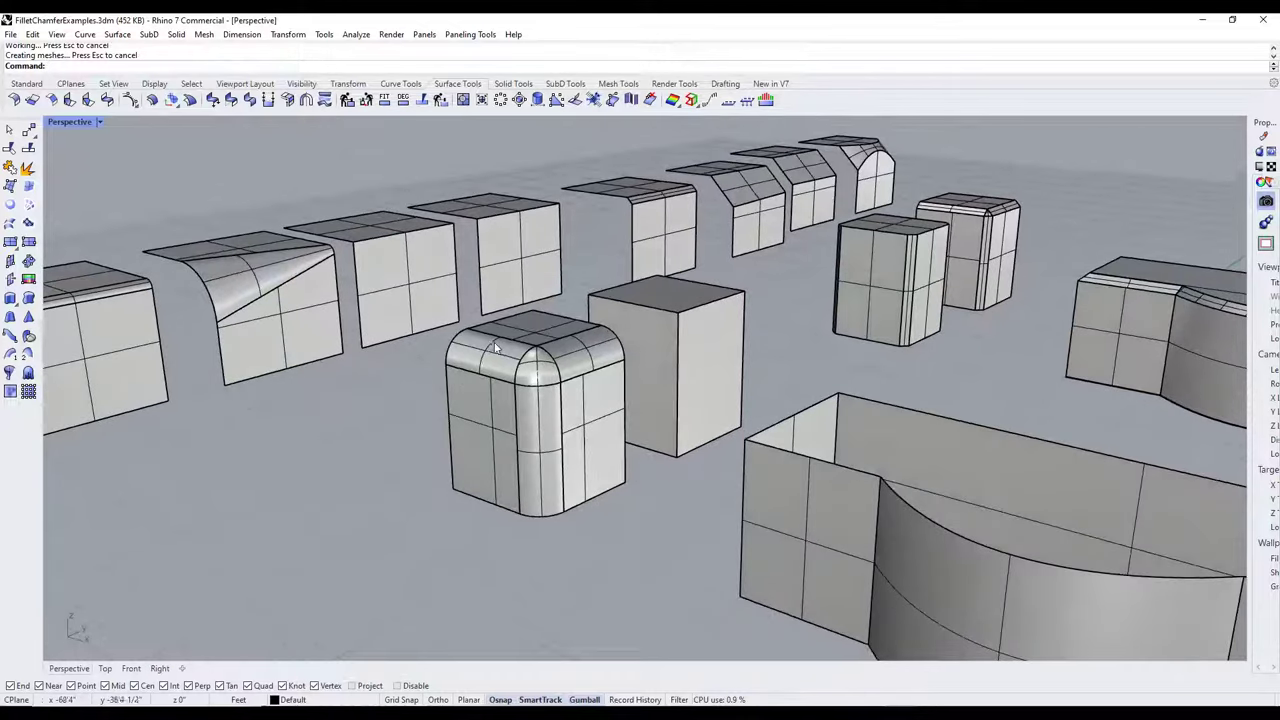
- Fillet three vertical edges and one adjoining bottom edge of the rear plain box with FilletEdge at radius 3
{"action": "mouse_move", "coordinate": [535, 411]}
{"action": "right_mouse_down"}
{"action": "mouse_move", "coordinate": [563, 389]}
{"action": "mouse_move", "coordinate": [571, 401]}
{"action": "mouse_move", "coordinate": [527, 415]}
{"action": "right_mouse_up"}
{"action": "scroll", "coordinate": [684, 356], "scroll_direction": "down", "scroll_amount": 3}
{"action": "scroll", "coordinate": [603, 376], "scroll_direction": "up", "scroll_amount": 9}
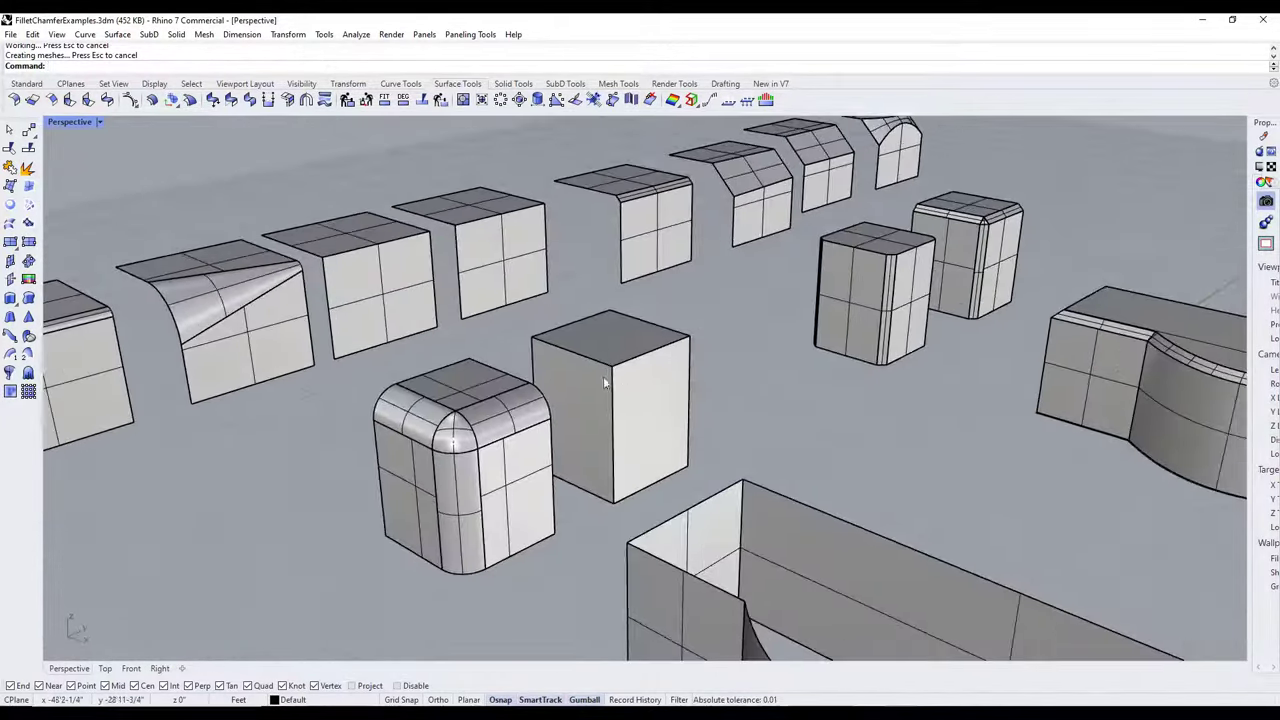
{"action": "type", "text": "Fillet"}
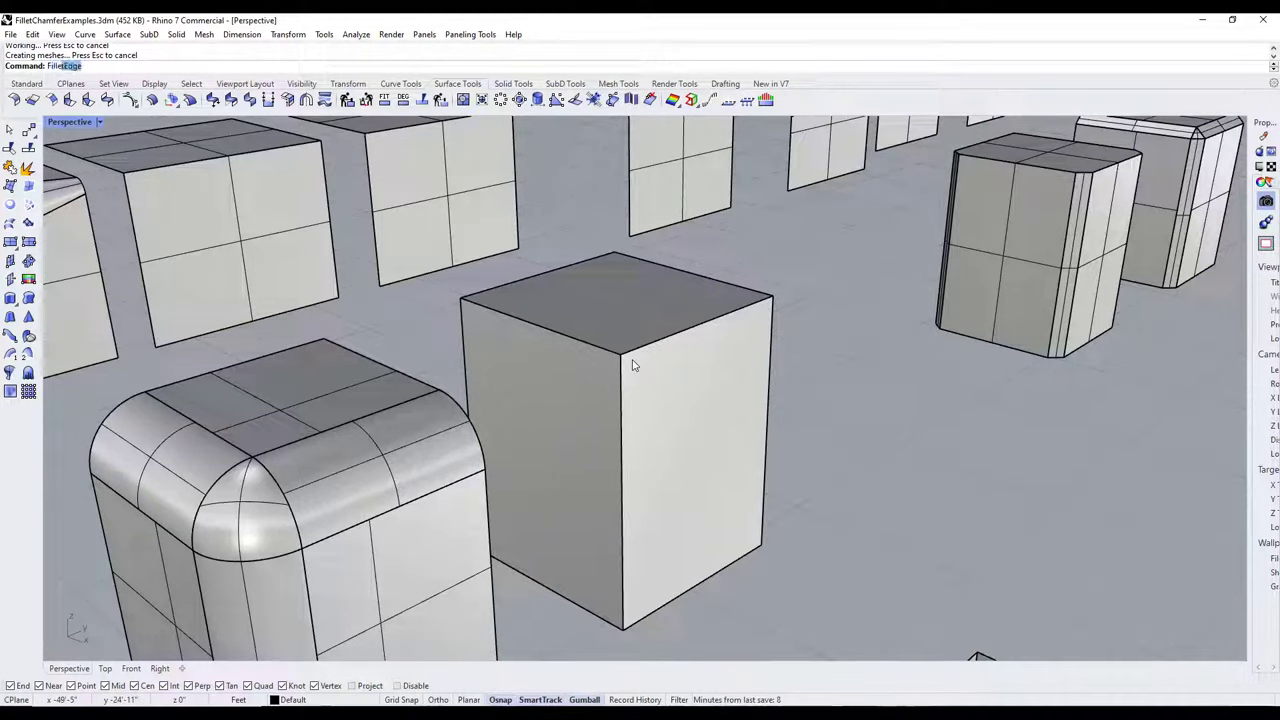
{"action": "key", "text": "Return"}
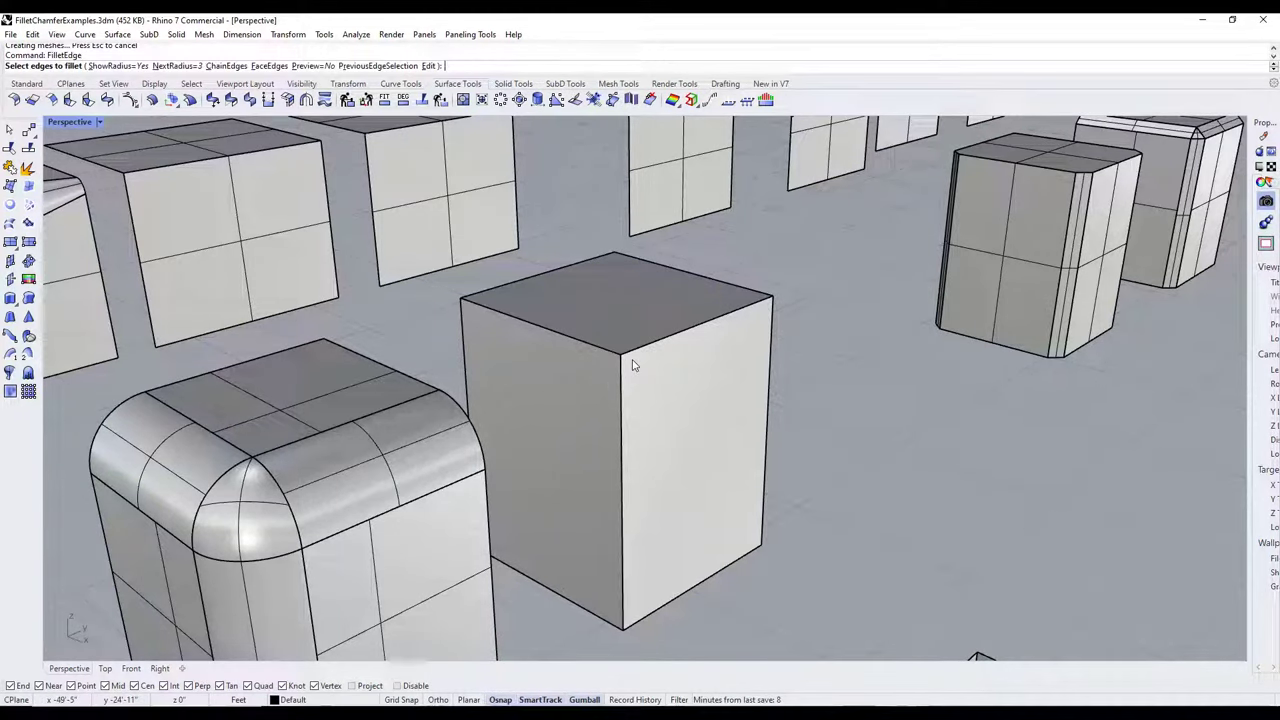
{"action": "left_click", "coordinate": [582, 606]}
{"action": "left_click", "coordinate": [622, 482]}
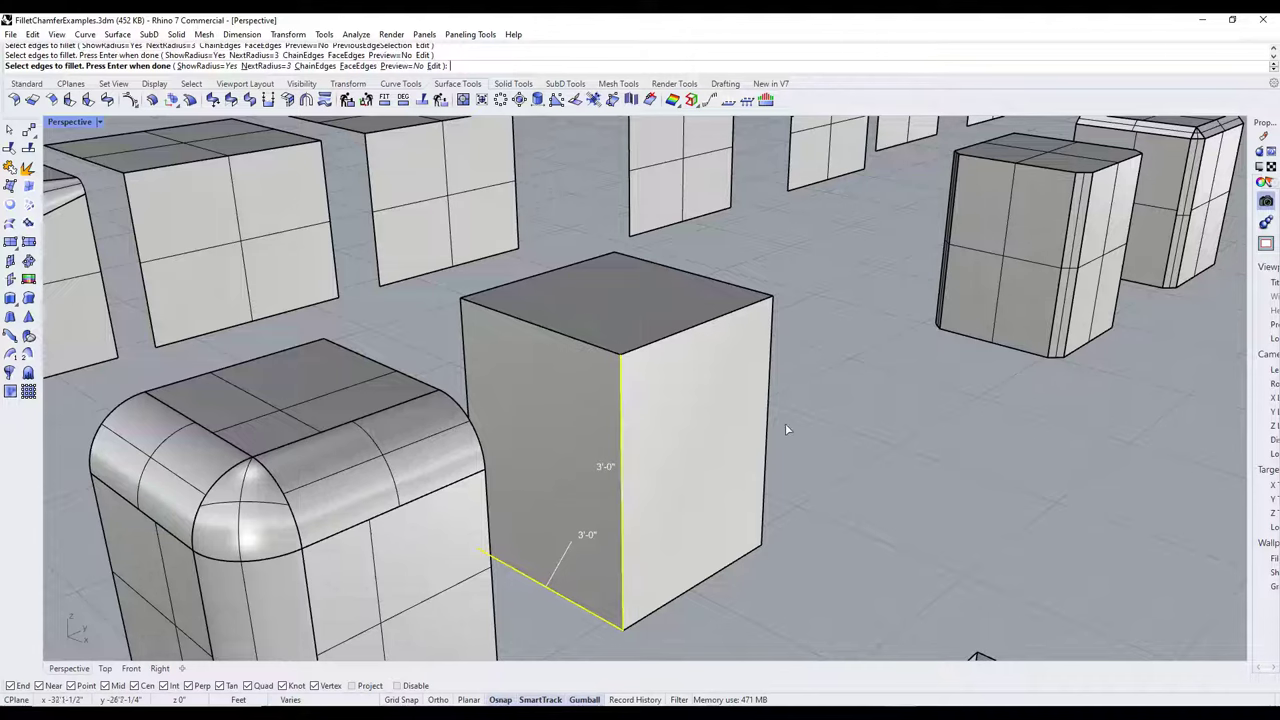
{"action": "left_click", "coordinate": [769, 402]}
{"action": "left_click", "coordinate": [466, 334]}
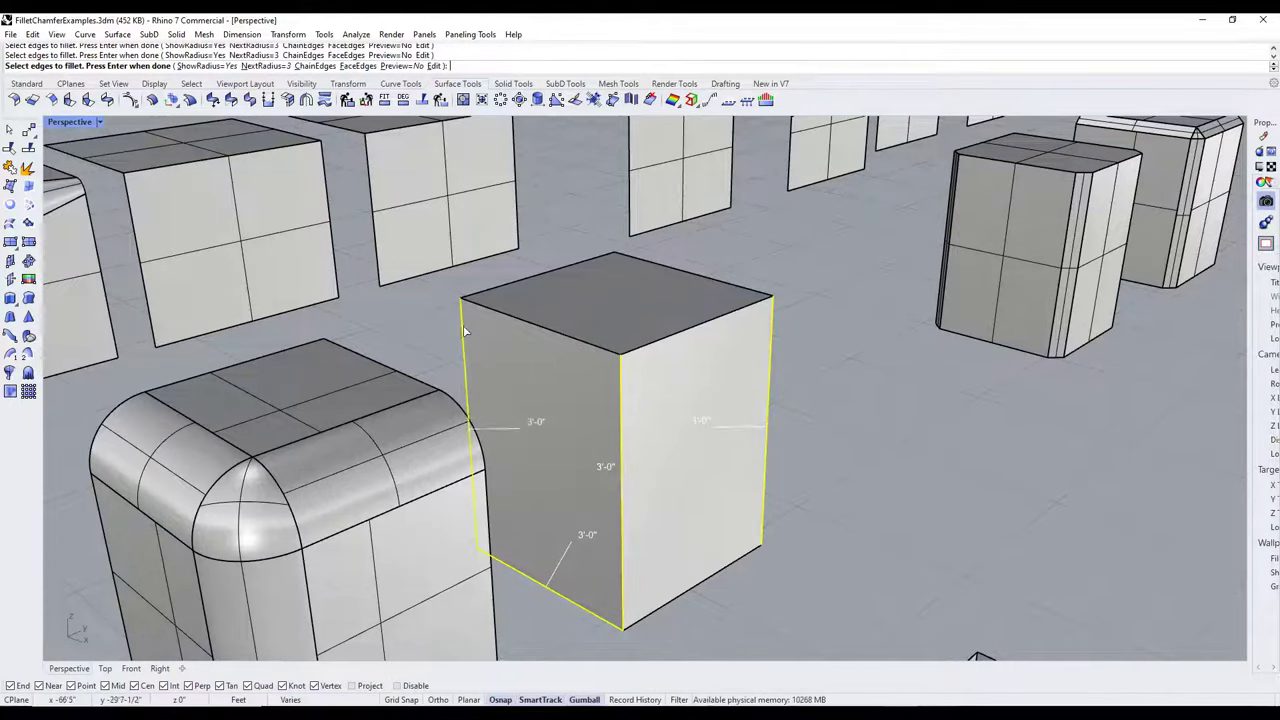
{"action": "right_click_drag", "start_coordinate": [685, 287], "coordinate": [680, 320]}
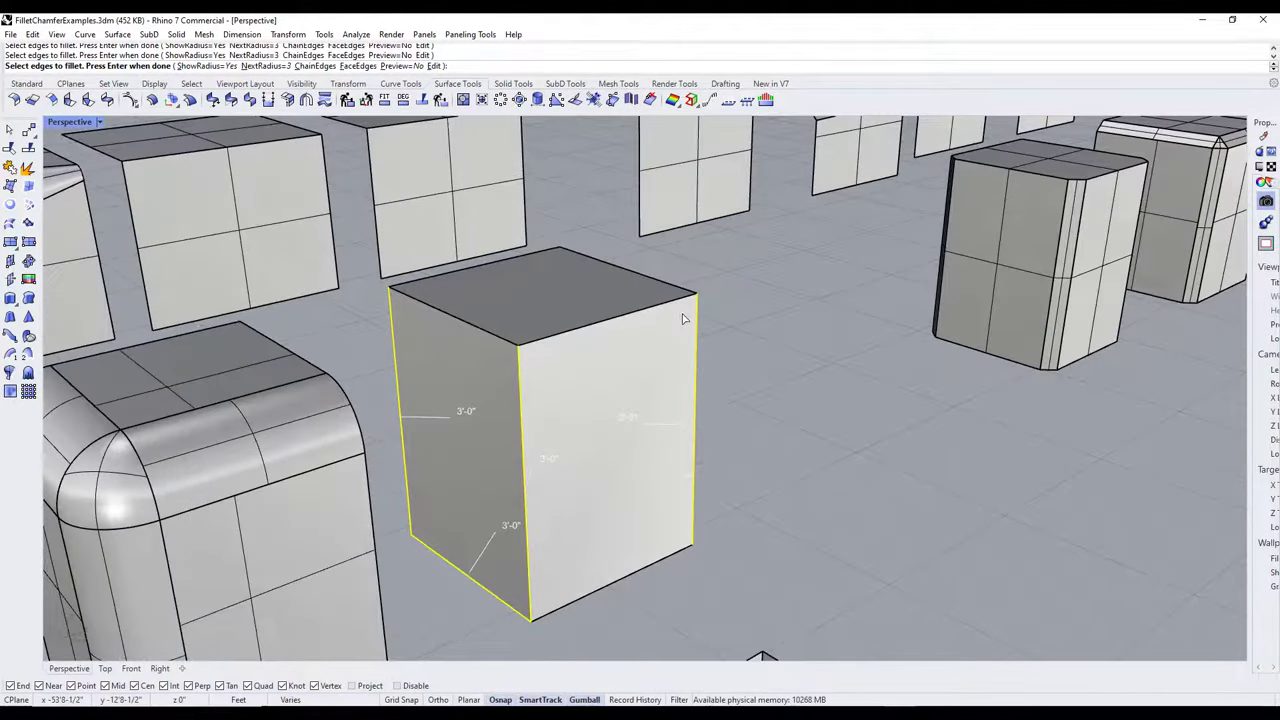
{"action": "key", "text": "Return"}
{"action": "key", "text": "Return"}
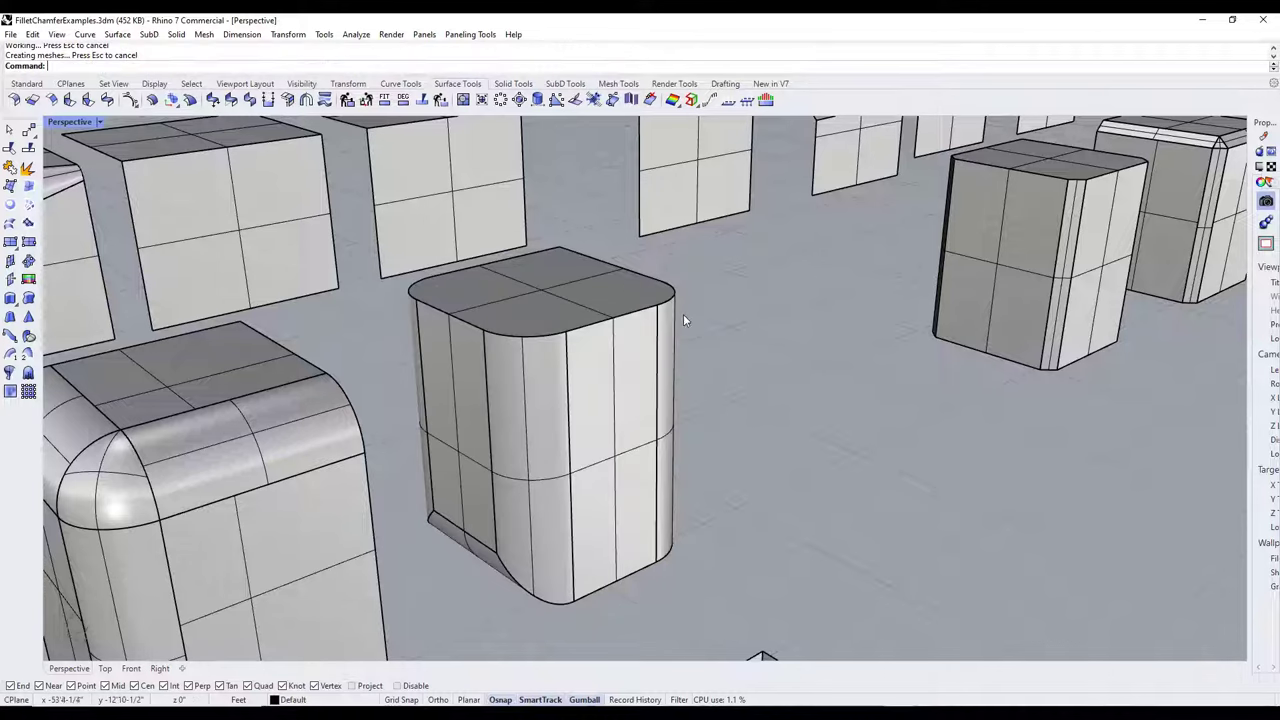
{"action": "right_click_drag", "start_coordinate": [628, 412], "coordinate": [707, 318]}
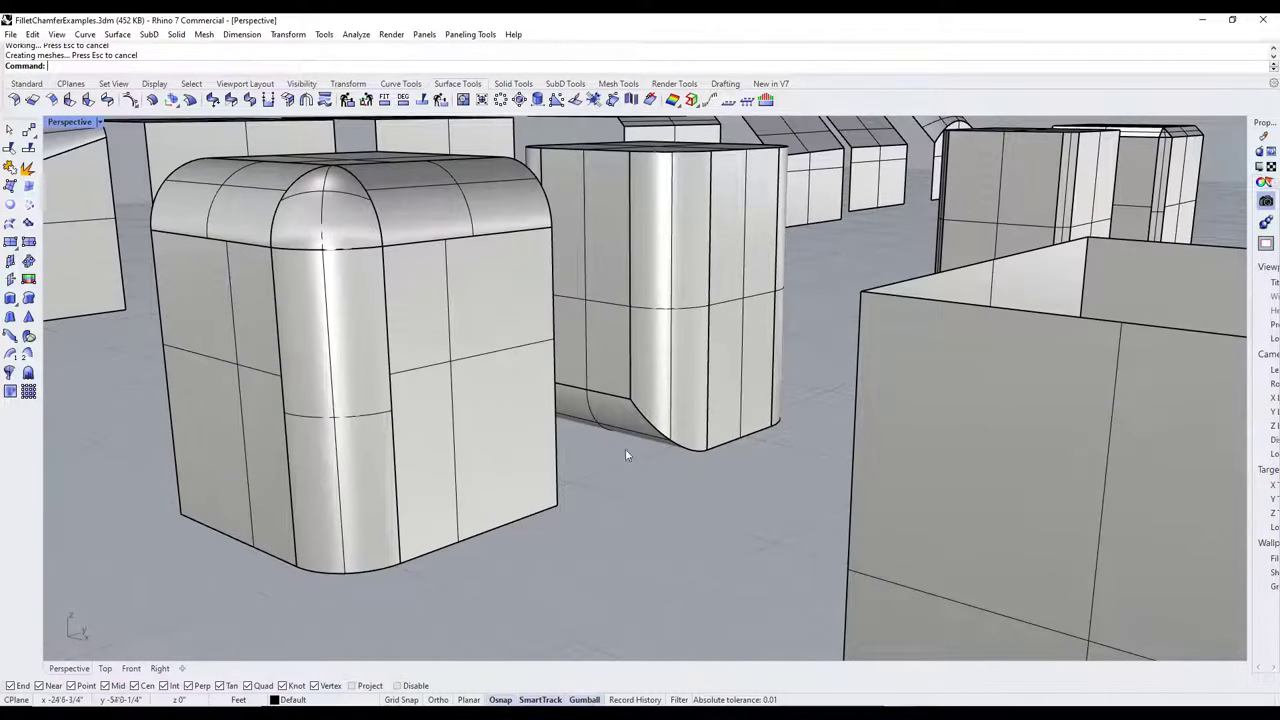
{"action": "right_click_drag", "start_coordinate": [508, 211], "coordinate": [586, 489]}
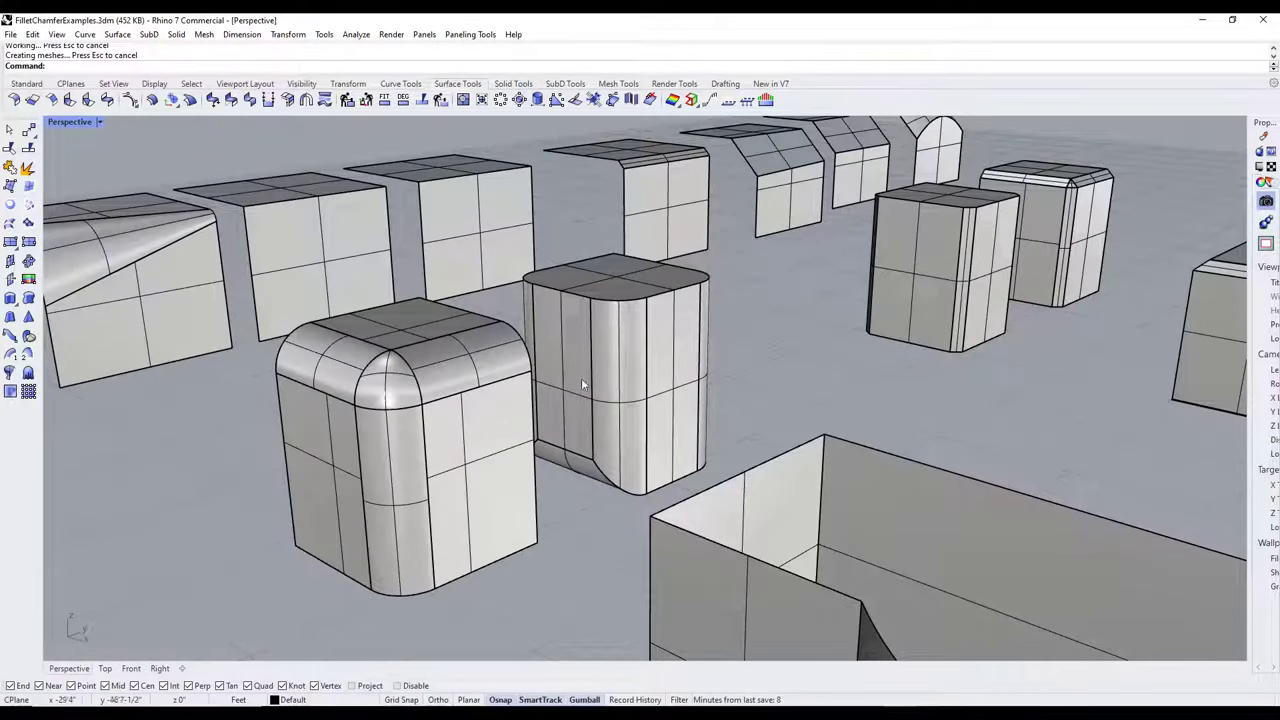
- Select all the wall surfaces and curves of the open-topped curved-front volume and join them
{"action": "scroll", "coordinate": [675, 353], "scroll_direction": "down", "scroll_amount": 10}
{"action": "scroll", "coordinate": [864, 434], "scroll_direction": "up", "scroll_amount": 7}
{"action": "left_click", "coordinate": [811, 453]}
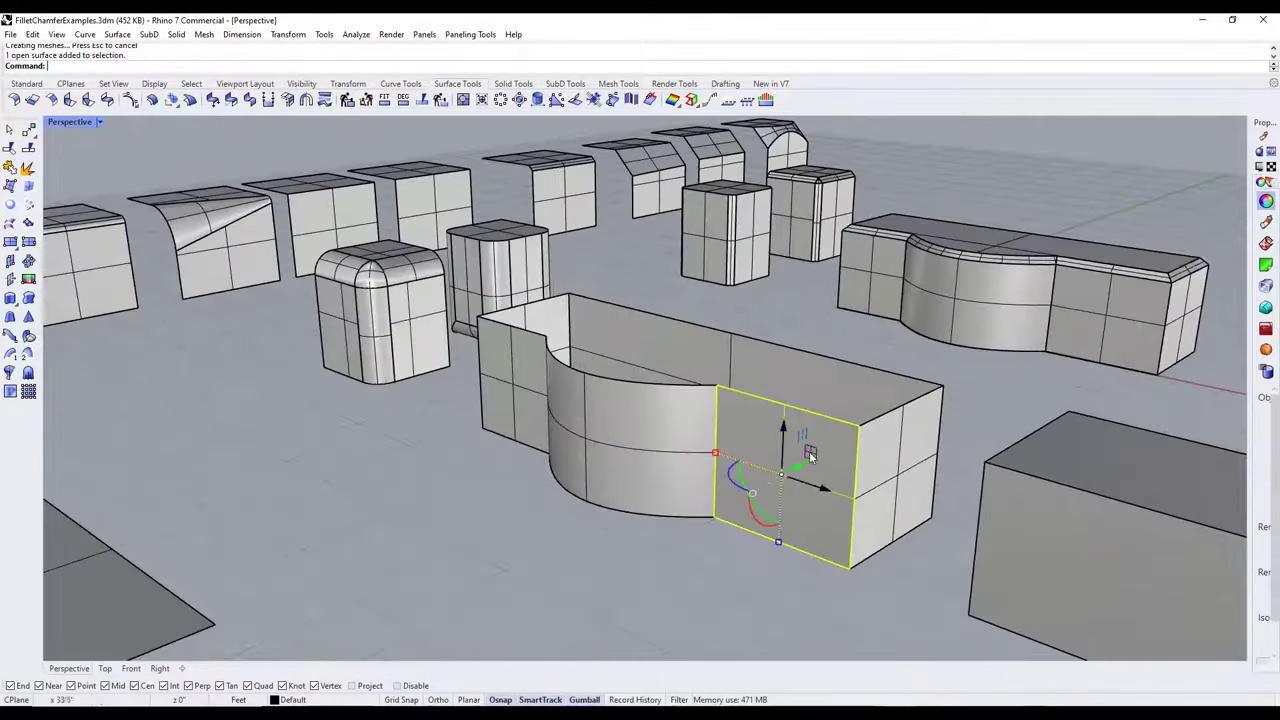
{"action": "right_click_drag", "start_coordinate": [811, 453], "coordinate": [550, 376]}
{"action": "right_click_drag", "start_coordinate": [473, 296], "coordinate": [540, 323]}
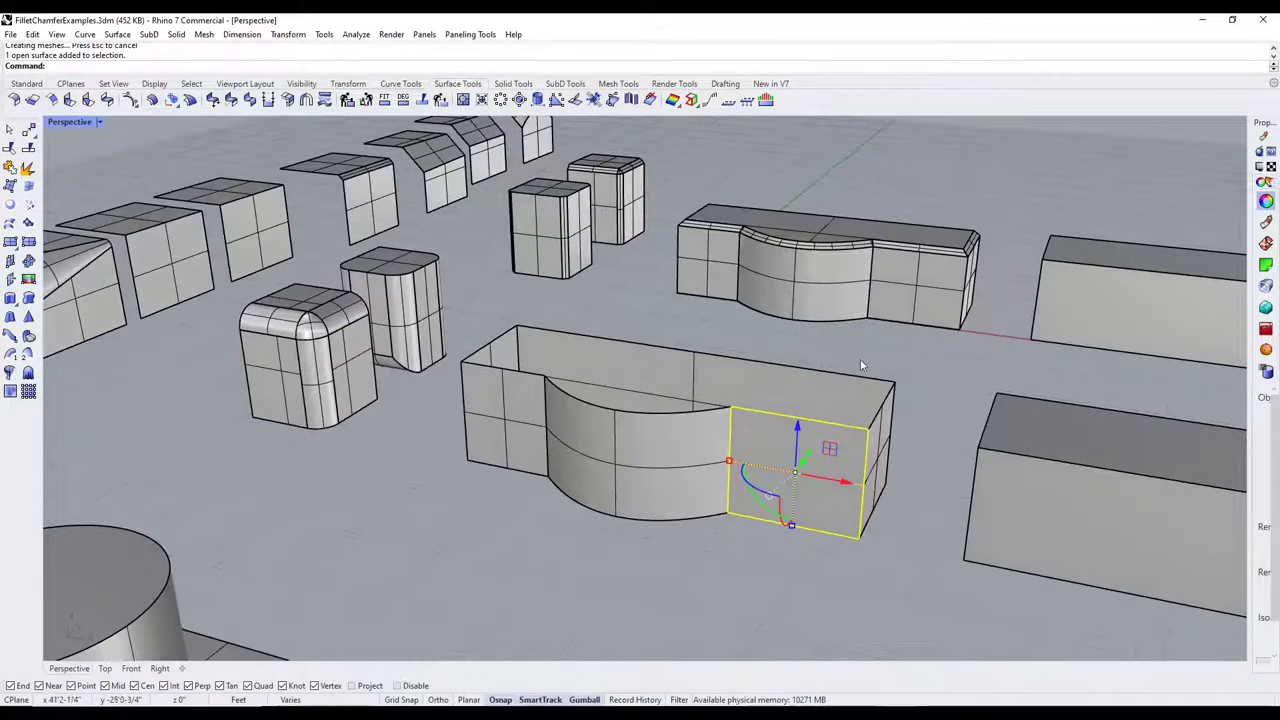
{"action": "left_click_drag", "start_coordinate": [859, 360], "coordinate": [470, 496]}
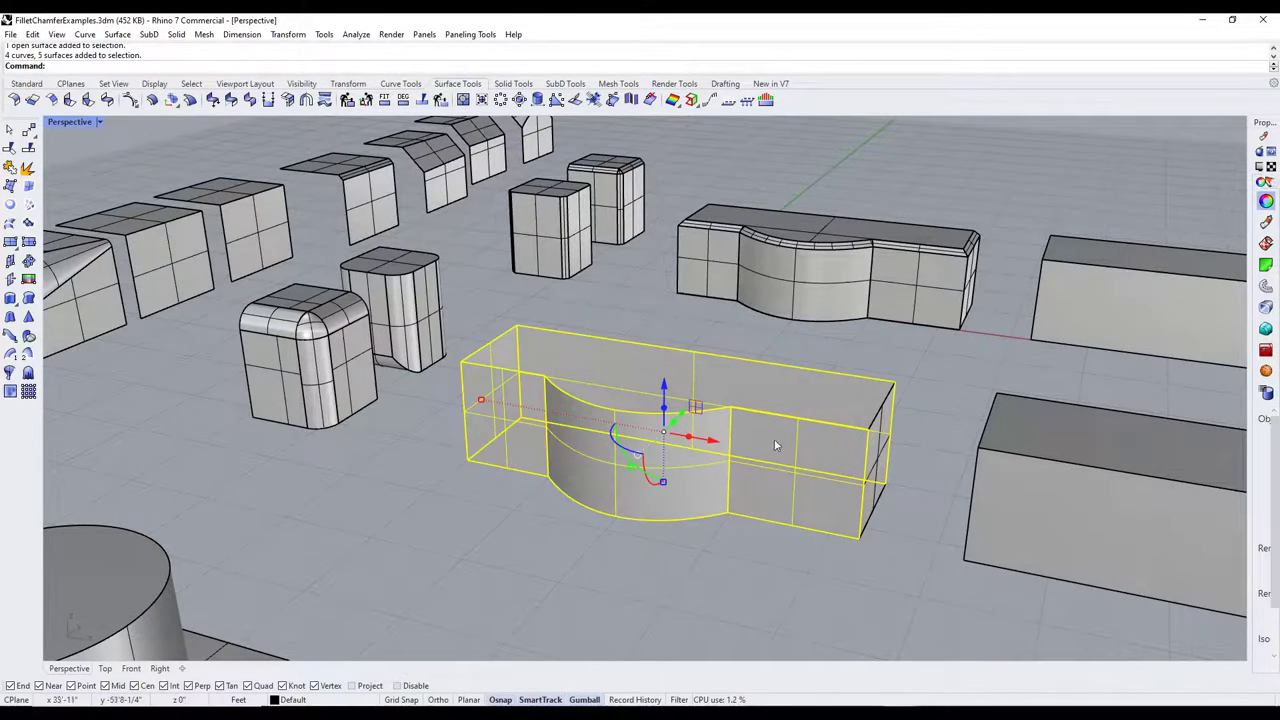
{"action": "left_click", "coordinate": [884, 426], "text": "shift"}
{"action": "type", "text": "join"}
{"action": "key", "text": "Return"}
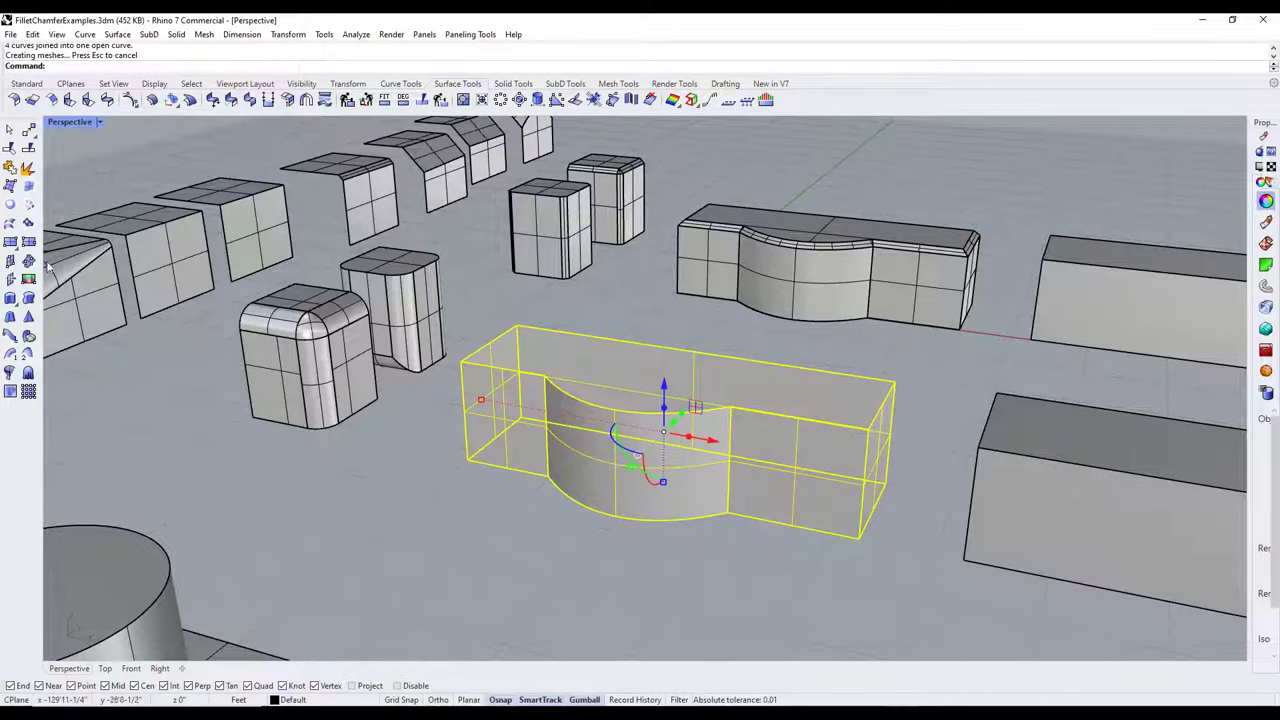
- Close the top of the curved-front volume with a surface and join it to the walls
{"action": "left_click", "coordinate": [10, 204]}
{"action": "left_click", "coordinate": [491, 343]}
{"action": "key", "text": "Return"}
{"action": "left_click", "coordinate": [622, 374]}
{"action": "left_click", "coordinate": [660, 437], "text": "shift"}
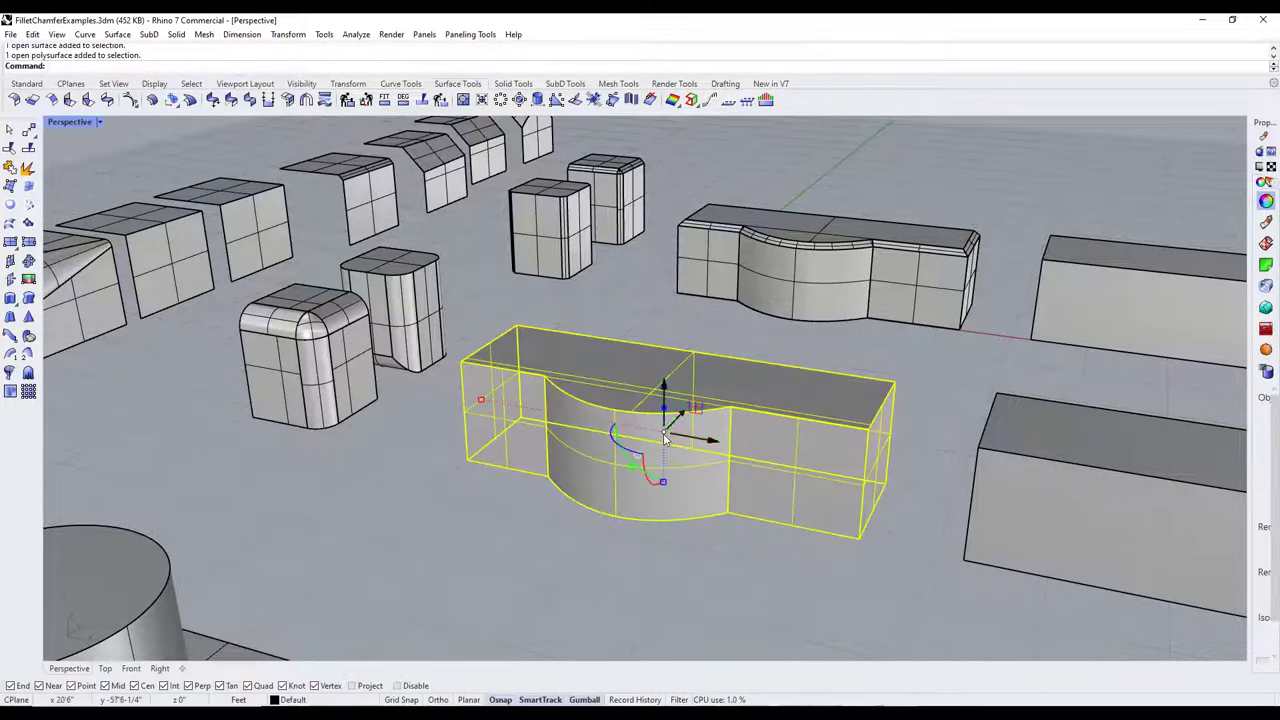
{"action": "type", "text": "join"}
{"action": "key", "text": "Return"}
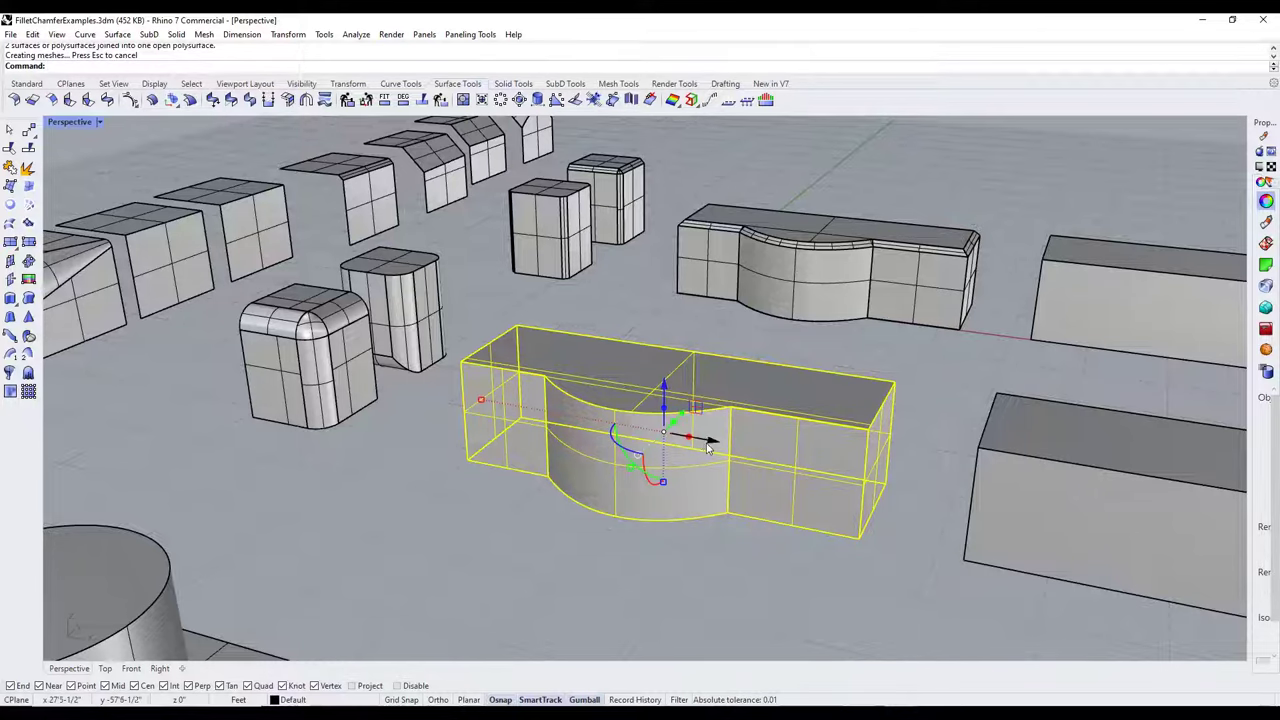
- Fillet all the top perimeter edges of the capped curved-front volume with FilletEdge at radius 3
{"action": "right_click_drag", "start_coordinate": [704, 442], "coordinate": [695, 438]}
{"action": "type", "text": "FilletEdge"}
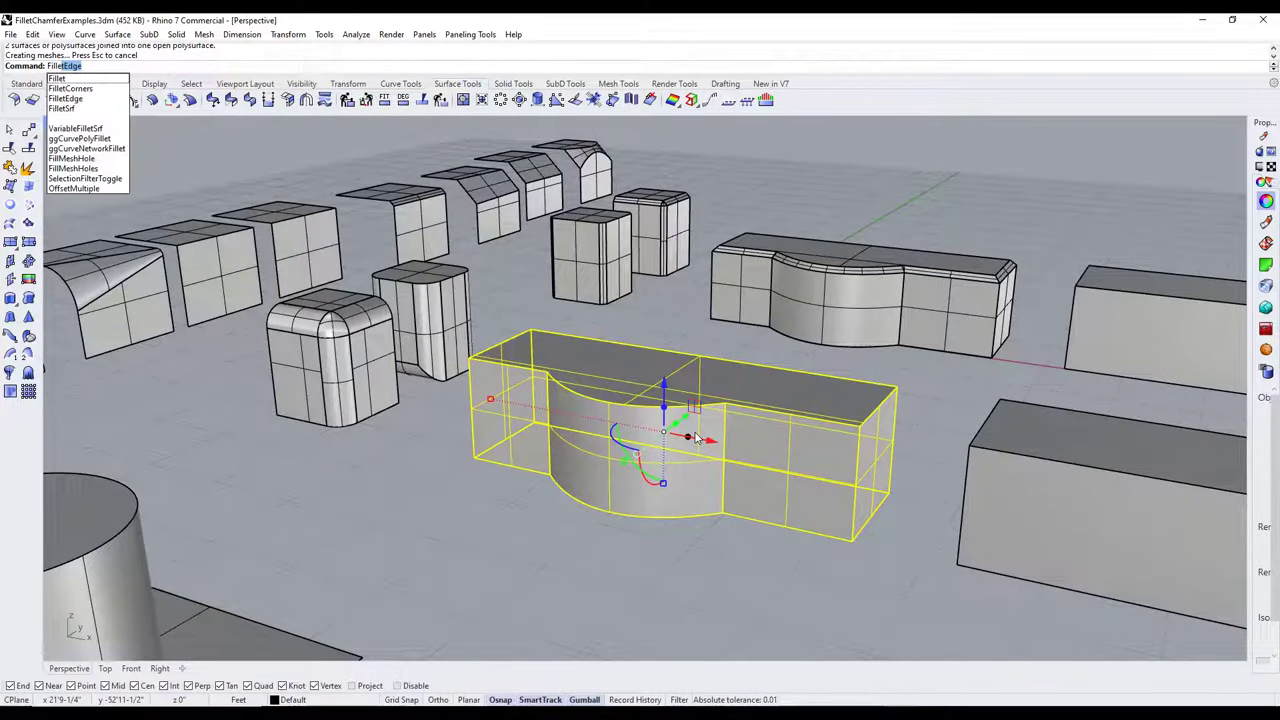
{"action": "key", "text": "Return"}
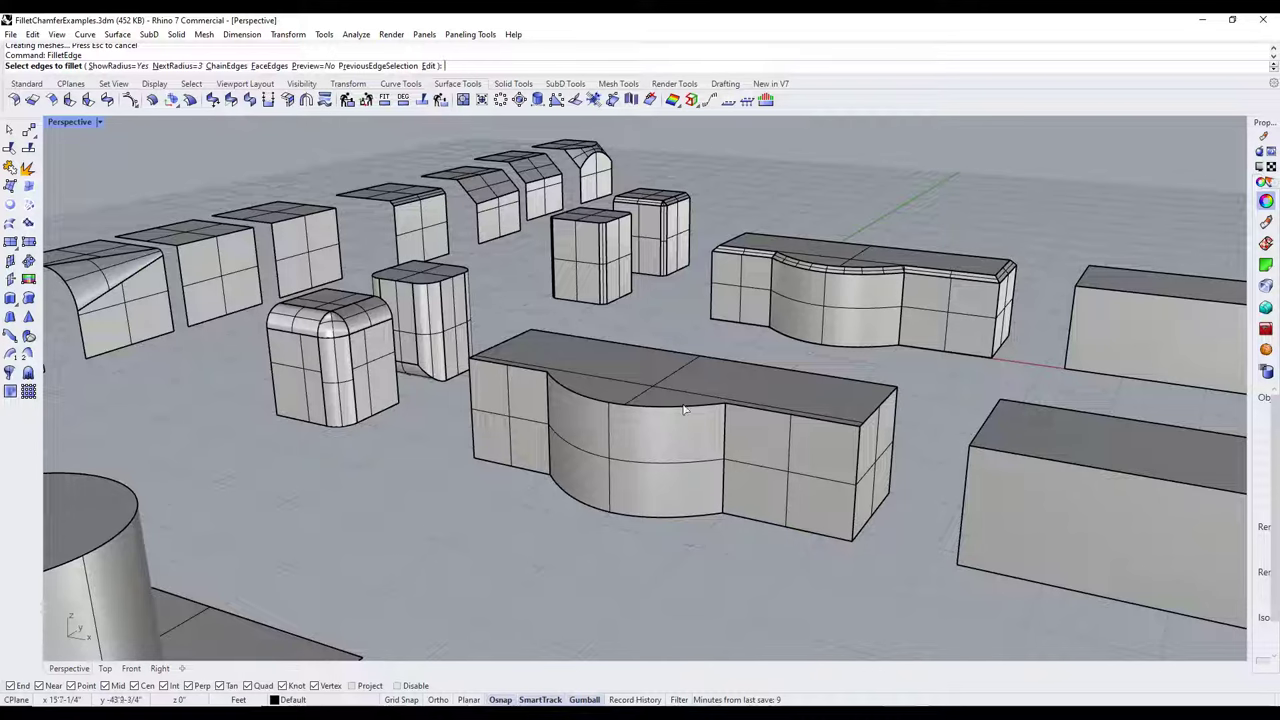
{"action": "left_click", "coordinate": [684, 408]}
{"action": "left_click", "coordinate": [836, 409]}
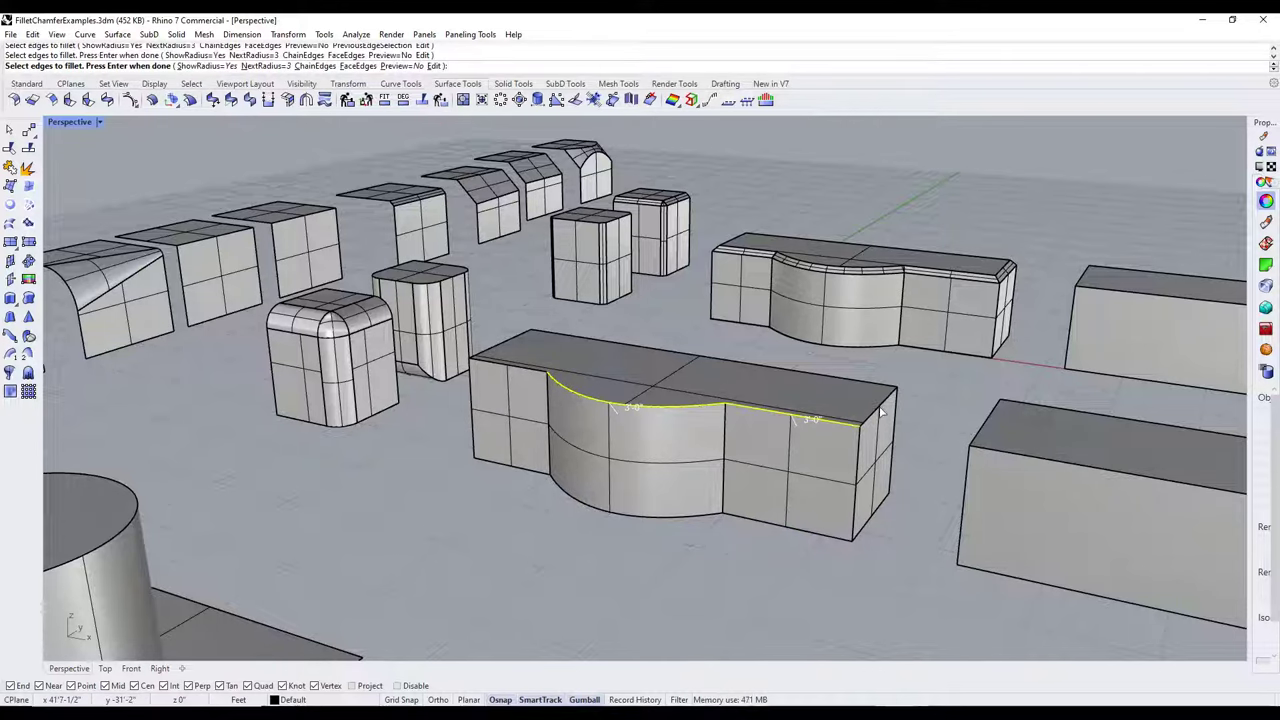
{"action": "left_click", "coordinate": [880, 406]}
{"action": "left_click", "coordinate": [858, 382]}
{"action": "left_click", "coordinate": [485, 352]}
{"action": "left_click", "coordinate": [510, 366]}
{"action": "key", "text": "Return"}
{"action": "scroll", "coordinate": [776, 402], "scroll_direction": "up", "scroll_amount": 9}
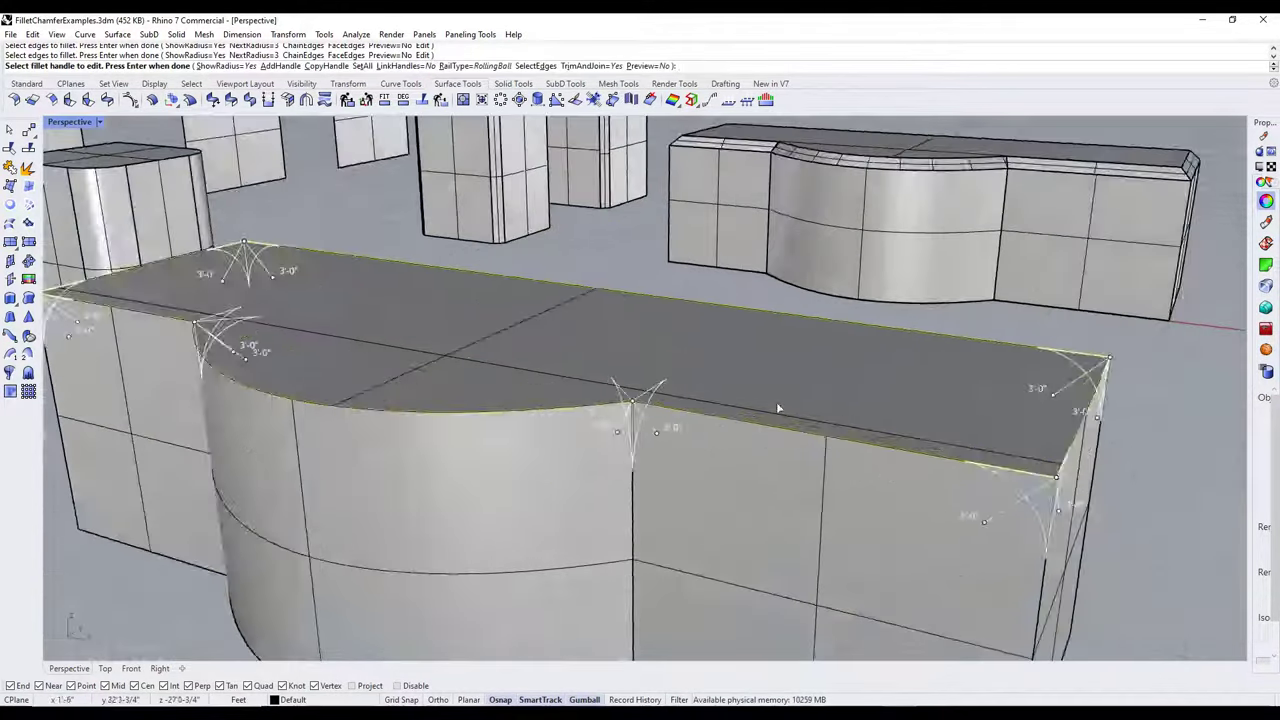
{"action": "key", "text": "Return"}
{"action": "scroll", "coordinate": [775, 438], "scroll_direction": "down", "scroll_amount": 12}
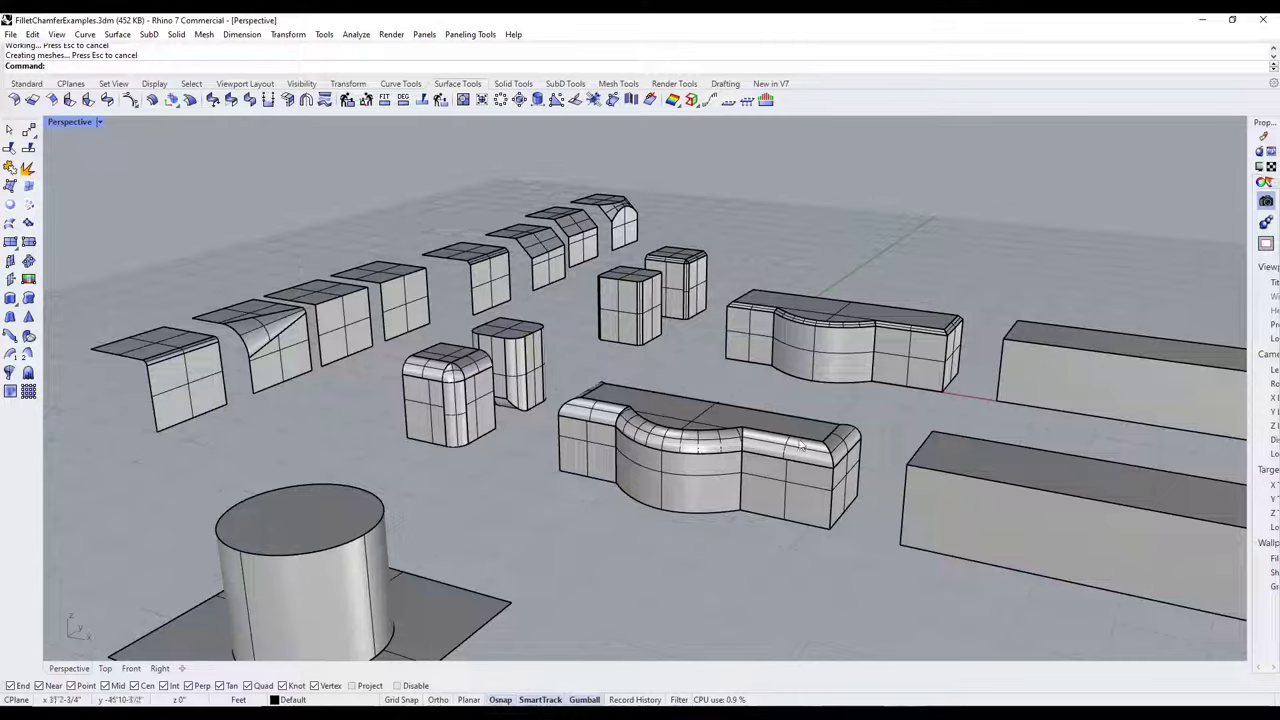
{"action": "scroll", "coordinate": [798, 444], "scroll_direction": "up", "scroll_amount": 6}
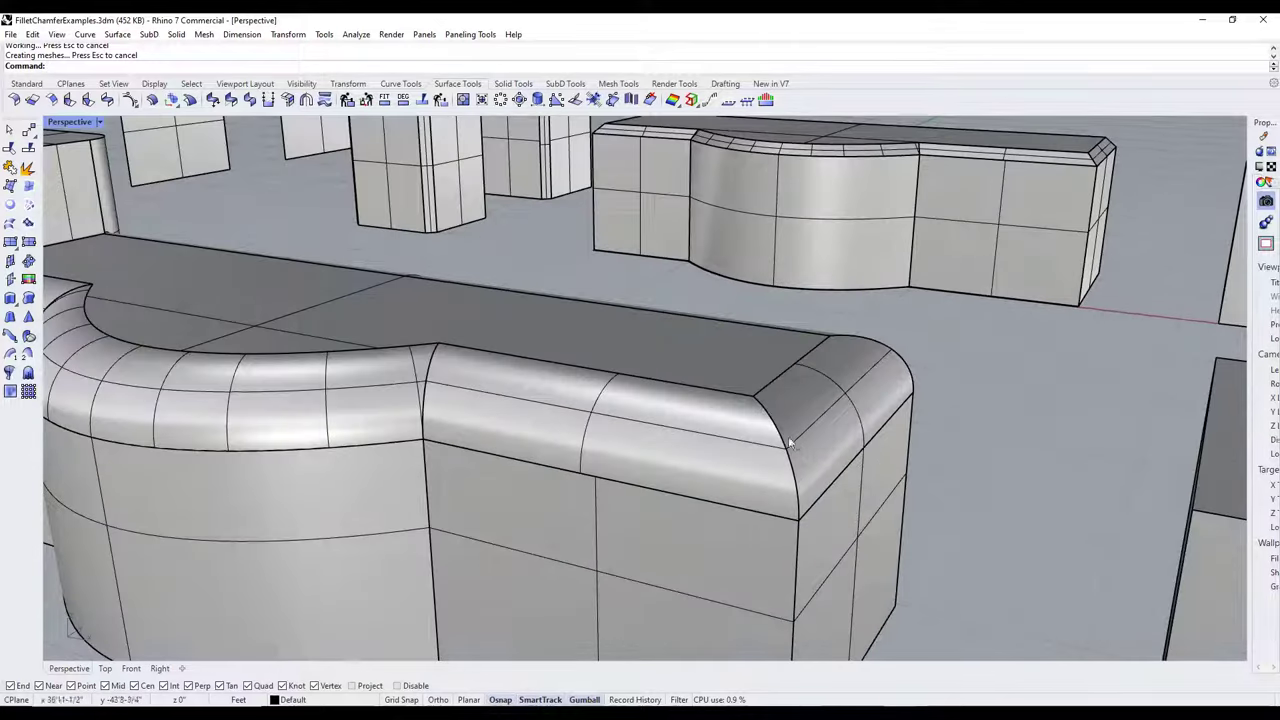
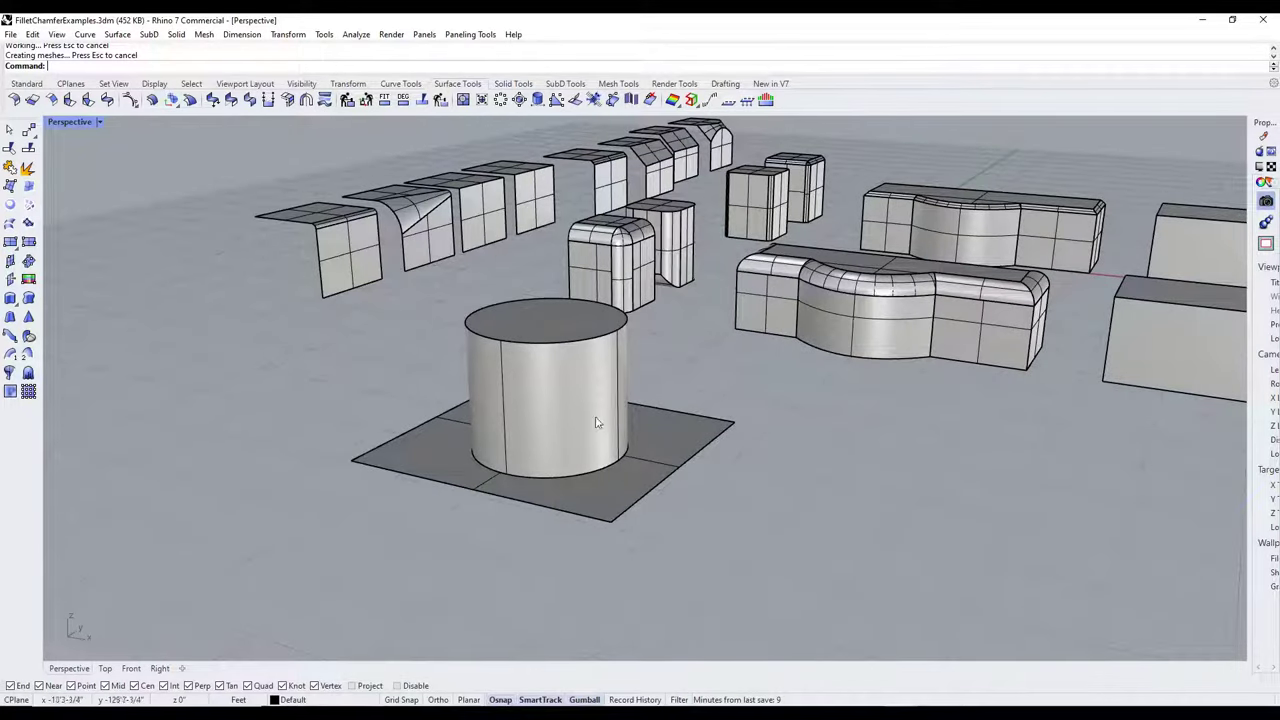
- Select the cylinder and the flat surface beneath it in turn to examine whether they are separate objects
{"action": "scroll", "coordinate": [713, 449], "scroll_direction": "down", "scroll_amount": 3}
{"action": "right_click_drag", "start_coordinate": [623, 523], "coordinate": [610, 430]}
{"action": "left_click", "coordinate": [590, 357]}
{"action": "scroll", "coordinate": [635, 367], "scroll_direction": "up", "scroll_amount": 7}
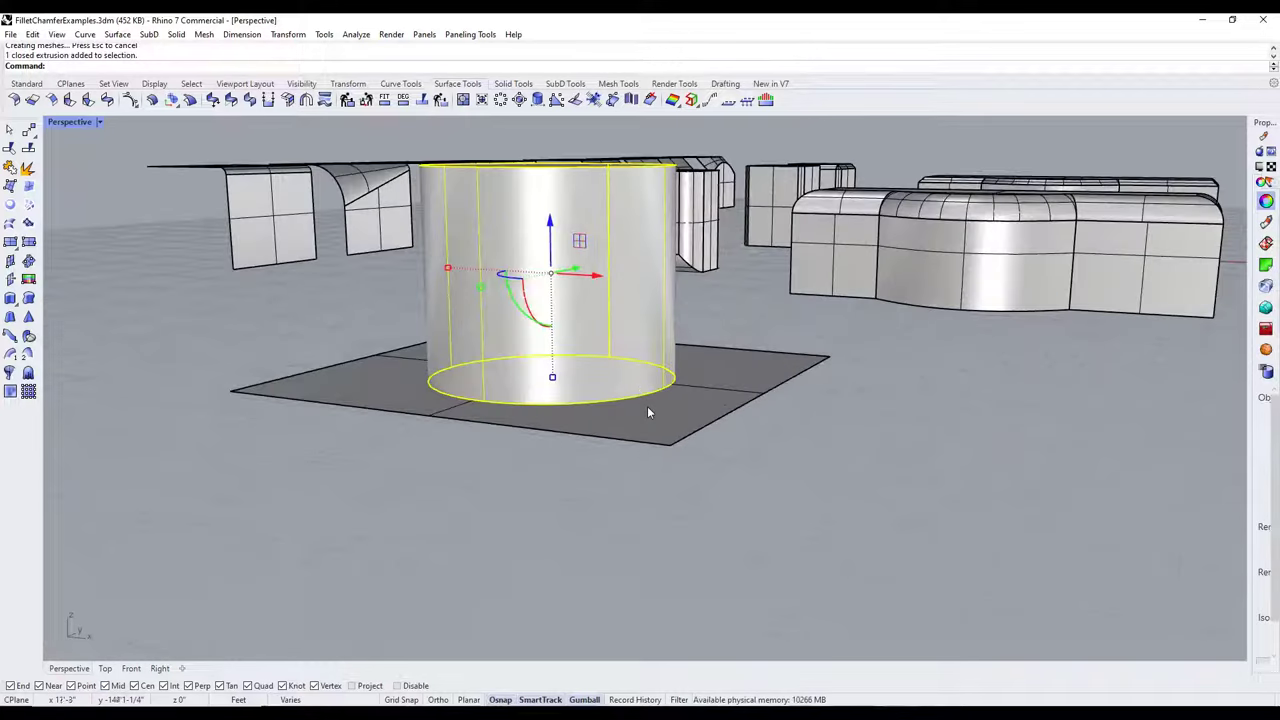
{"action": "left_click", "coordinate": [649, 410]}
{"action": "left_click", "coordinate": [621, 303]}
{"action": "right_click_drag", "start_coordinate": [626, 336], "coordinate": [594, 402]}
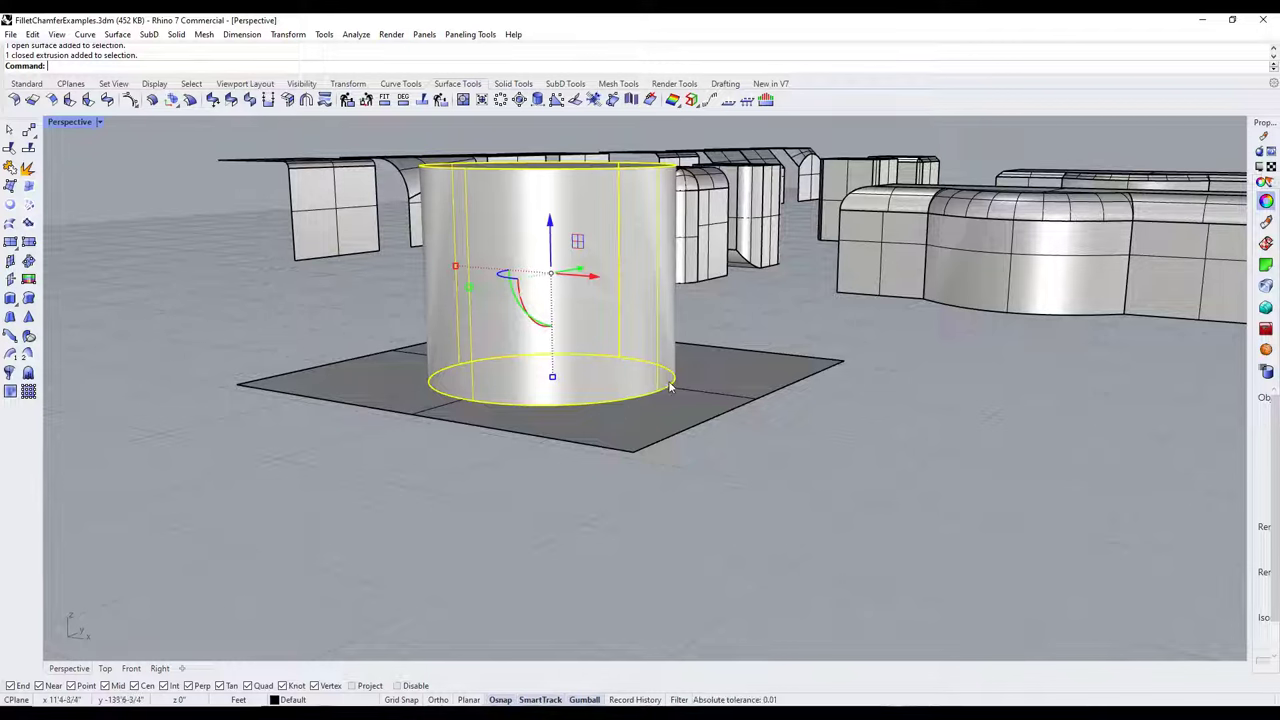
{"action": "left_click", "coordinate": [826, 409]}
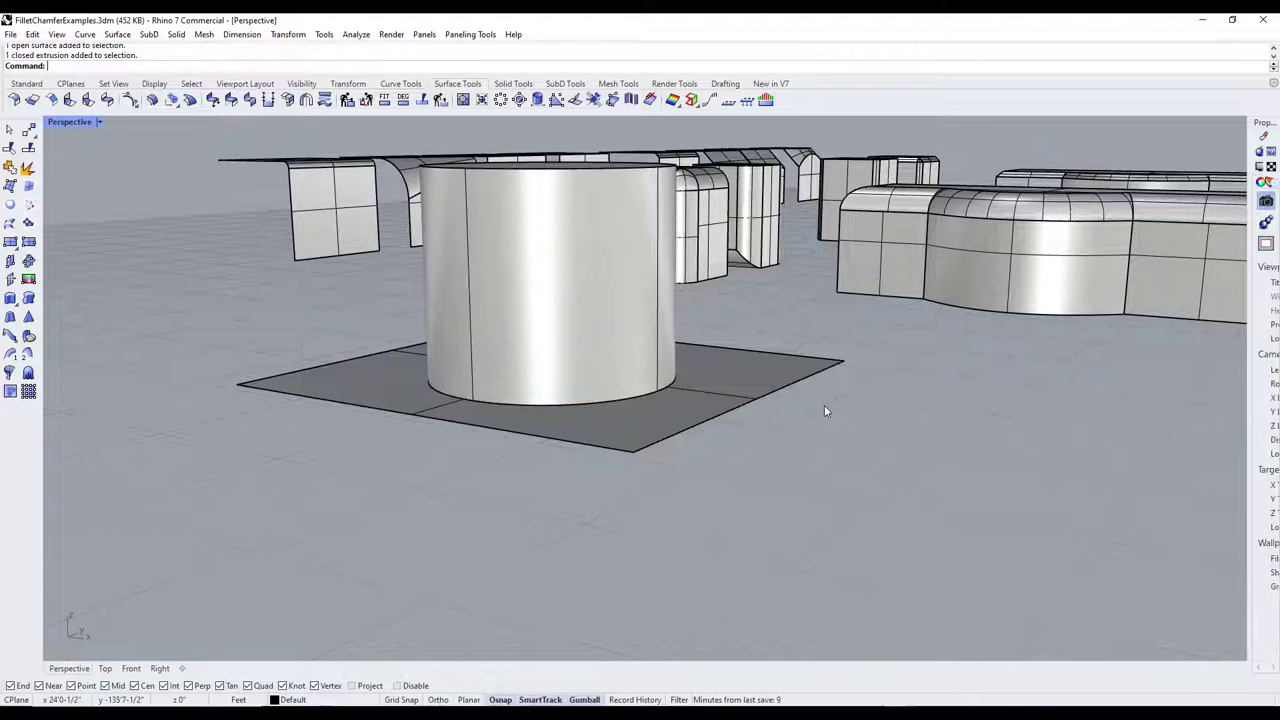
- Fillet the cylinder's bottom circular edge with FilletEdge at radius 3
{"action": "type", "text": "Fillet"}
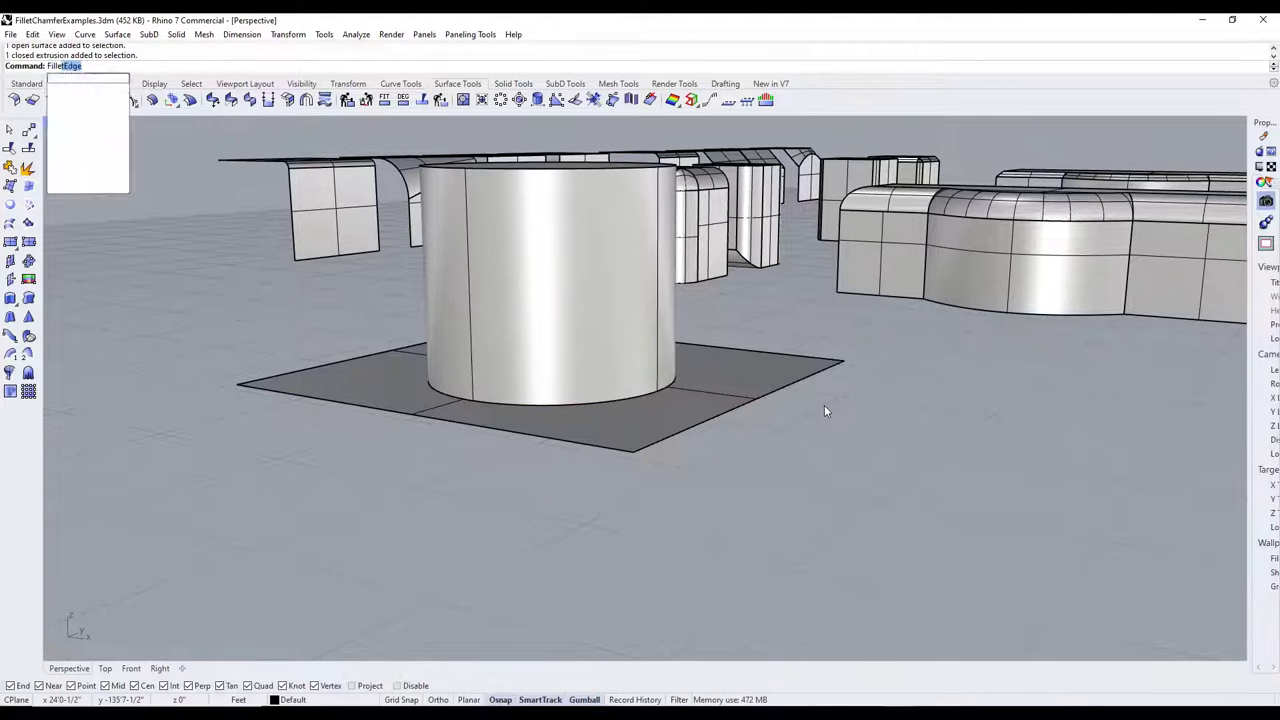
{"action": "type", "text": "Edge"}
{"action": "key", "text": "Return"}
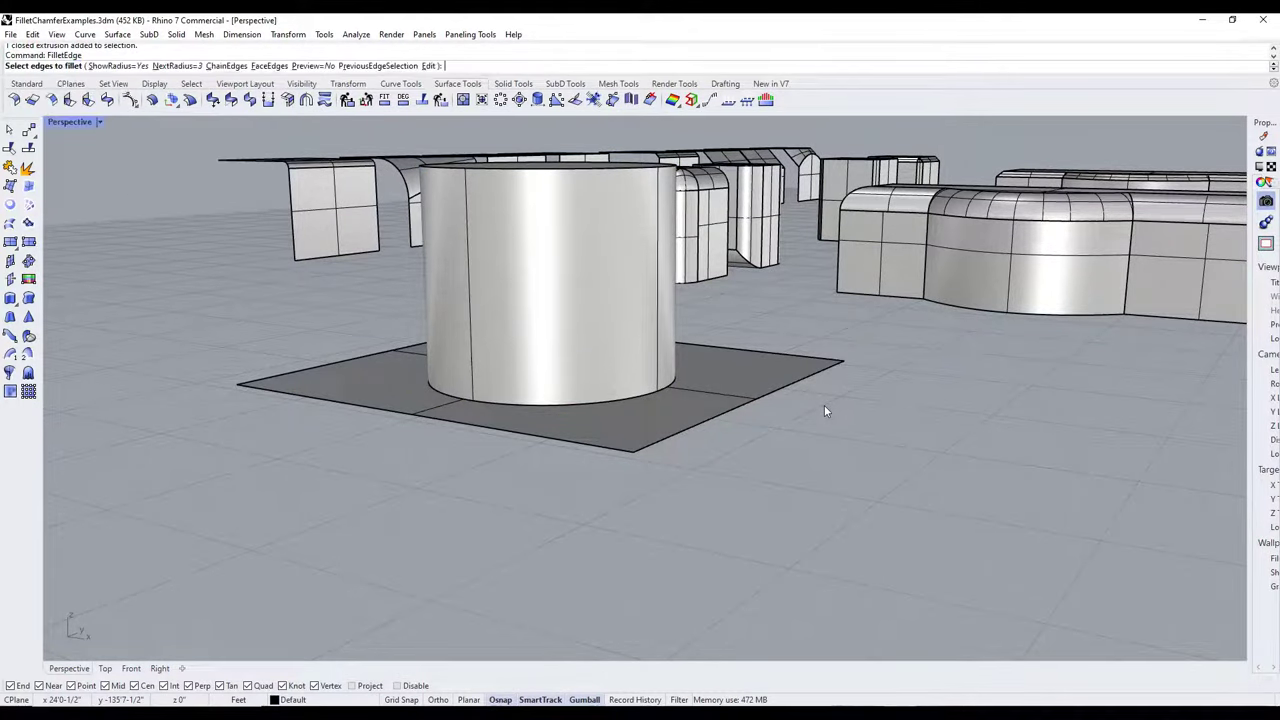
{"action": "left_click", "coordinate": [620, 401]}
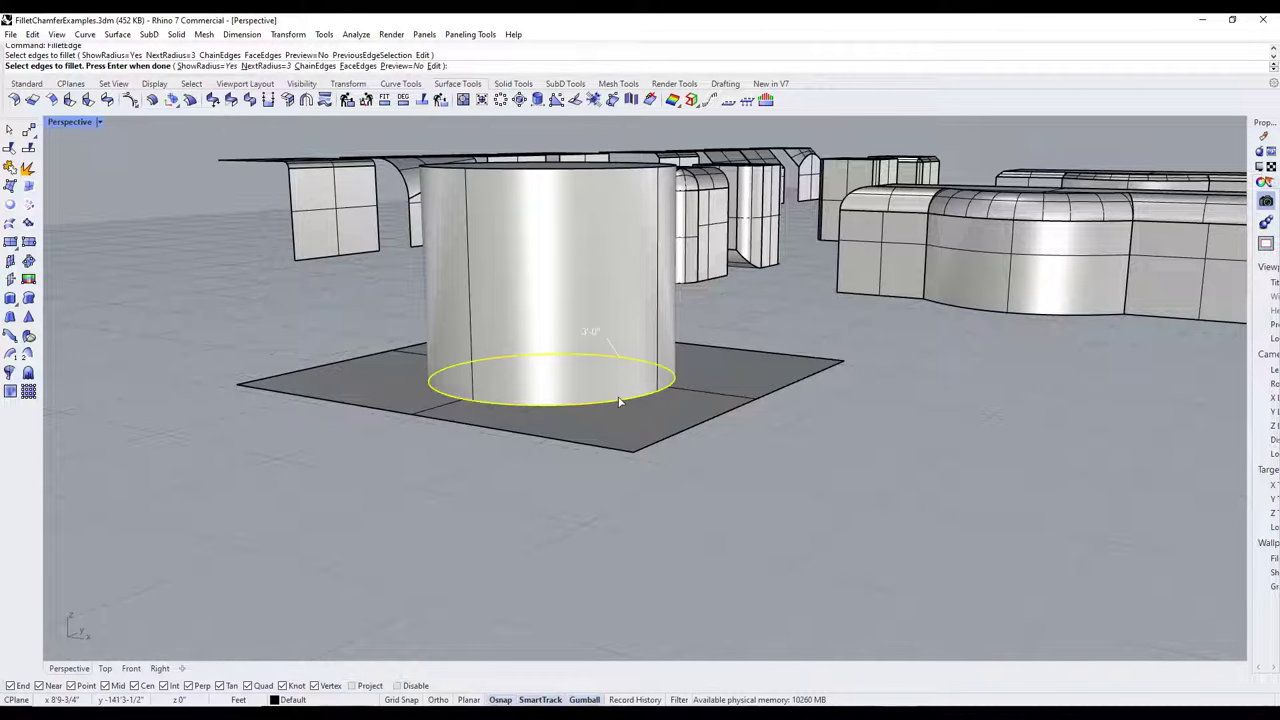
{"action": "key", "text": "Return"}
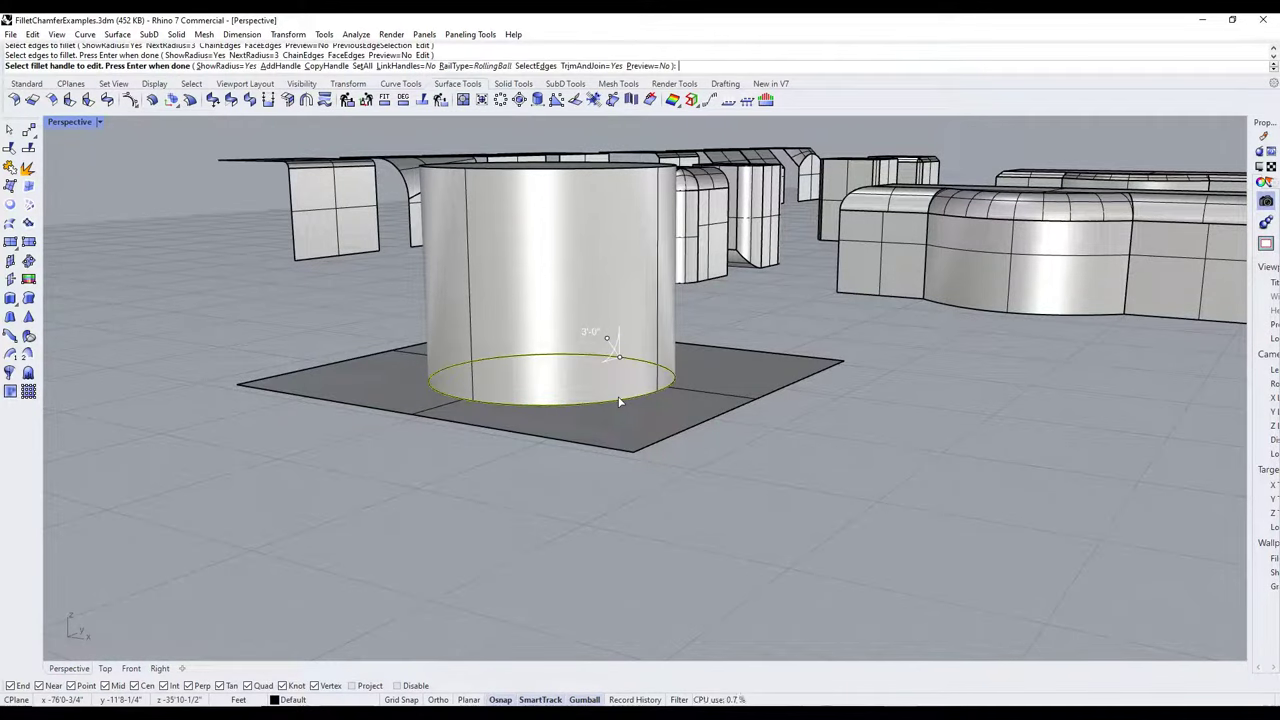
{"action": "key", "text": "Return"}
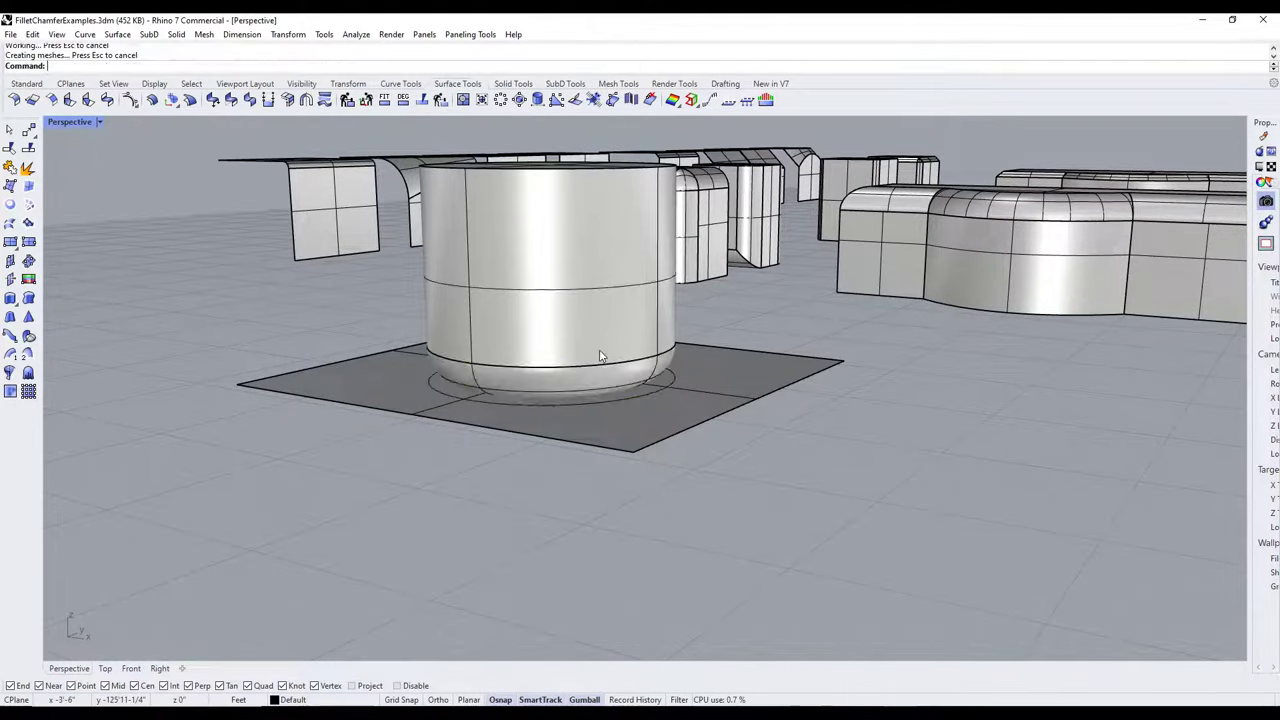
- Move the flat base surface straight down to expose the cylinder's filleted bottom edge
{"action": "right_click_drag", "start_coordinate": [604, 370], "coordinate": [576, 364], "text": "shift"}
{"action": "left_click", "coordinate": [576, 364]}
{"action": "left_click", "coordinate": [565, 392]}
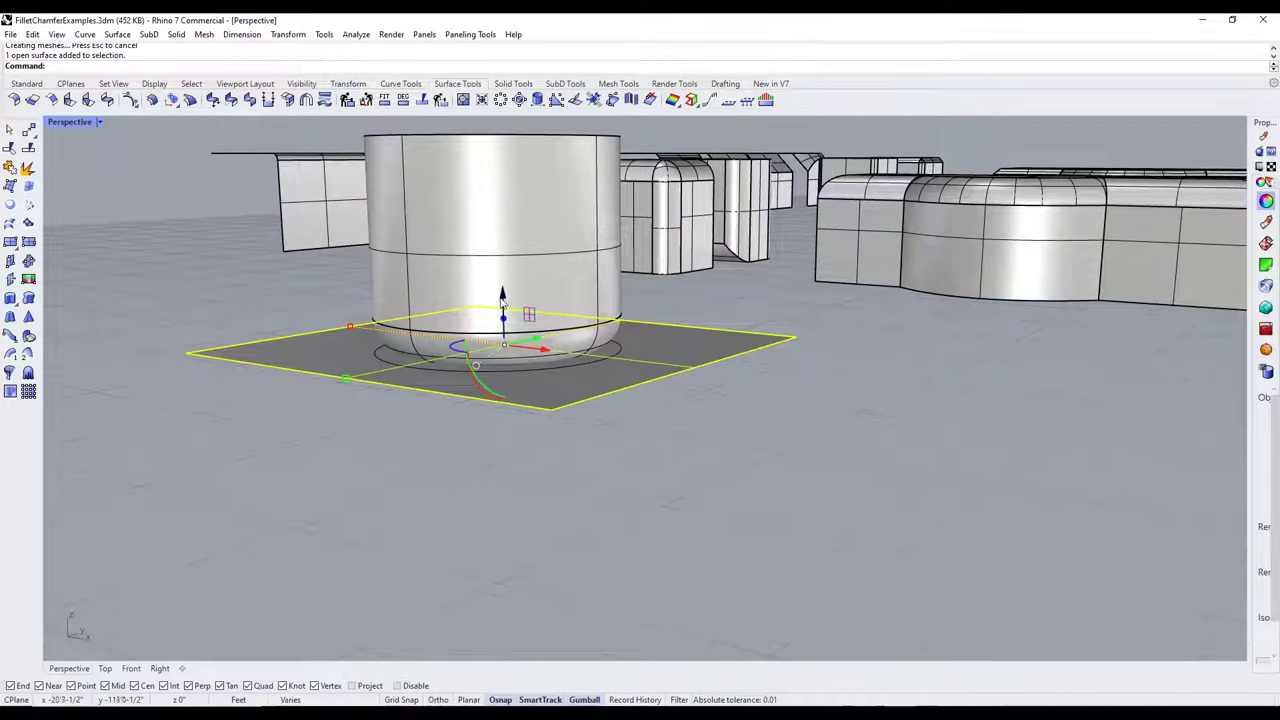
{"action": "left_click_drag", "start_coordinate": [503, 300], "coordinate": [711, 484]}
{"action": "left_click", "coordinate": [711, 480]}
{"action": "mouse_move", "coordinate": [662, 456]}
{"action": "right_mouse_down"}
{"action": "mouse_move", "coordinate": [641, 450]}
{"action": "mouse_move", "coordinate": [665, 453]}
{"action": "right_mouse_up"}
{"action": "scroll", "coordinate": [591, 362], "scroll_direction": "up", "scroll_amount": 5}
{"action": "scroll", "coordinate": [595, 360], "scroll_direction": "down", "scroll_amount": 10}
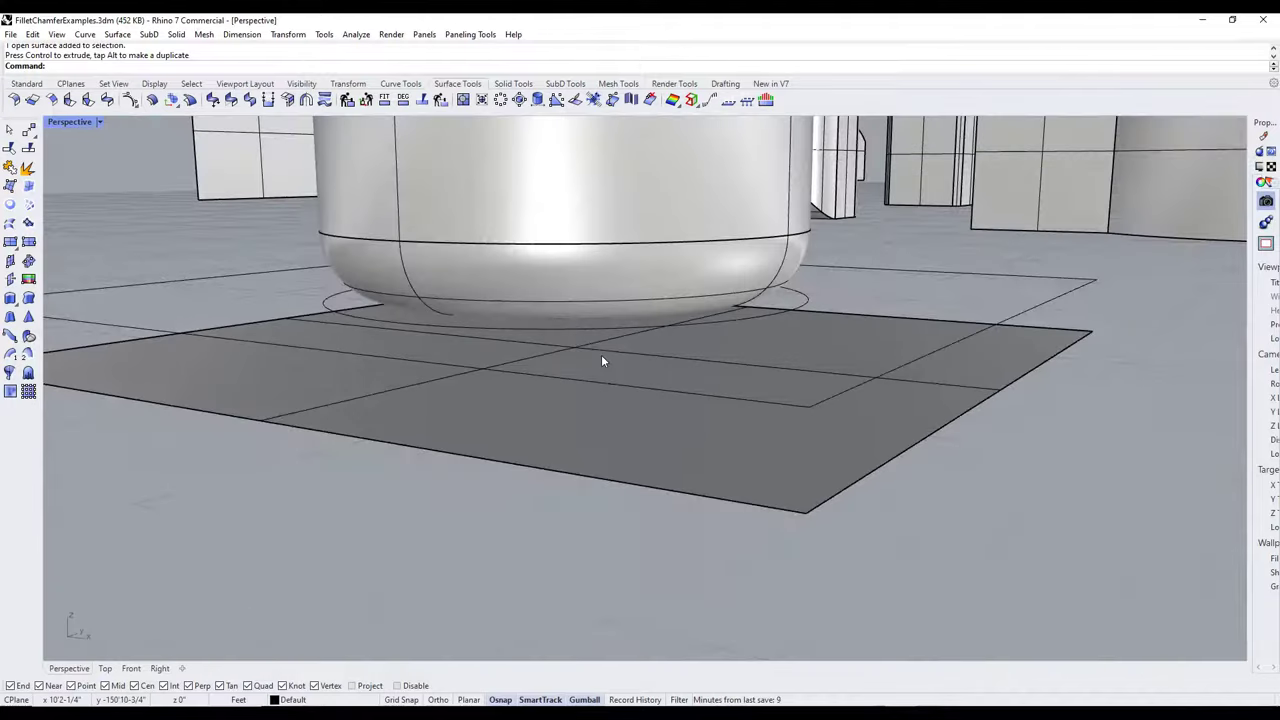
- Undo the base surface move and the cylinder's bottom edge fillet, and clear the selection
{"action": "key", "text": "ctrl+z"}
{"action": "key", "text": "ctrl+z"}
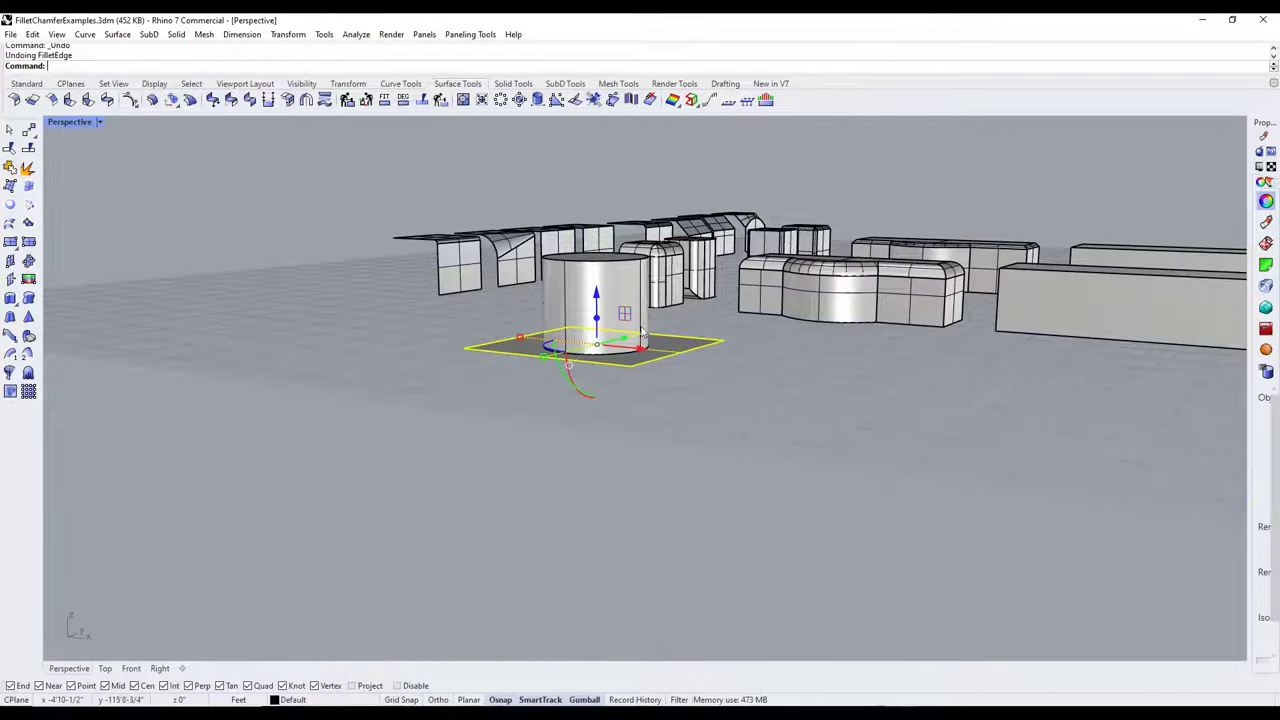
{"action": "scroll", "coordinate": [645, 330], "scroll_direction": "up", "scroll_amount": 2}
{"action": "key", "text": "Escape"}
{"action": "scroll", "coordinate": [640, 360], "scroll_direction": "up", "scroll_amount": 8}
{"action": "scroll", "coordinate": [634, 357], "scroll_direction": "down", "scroll_amount": 10}
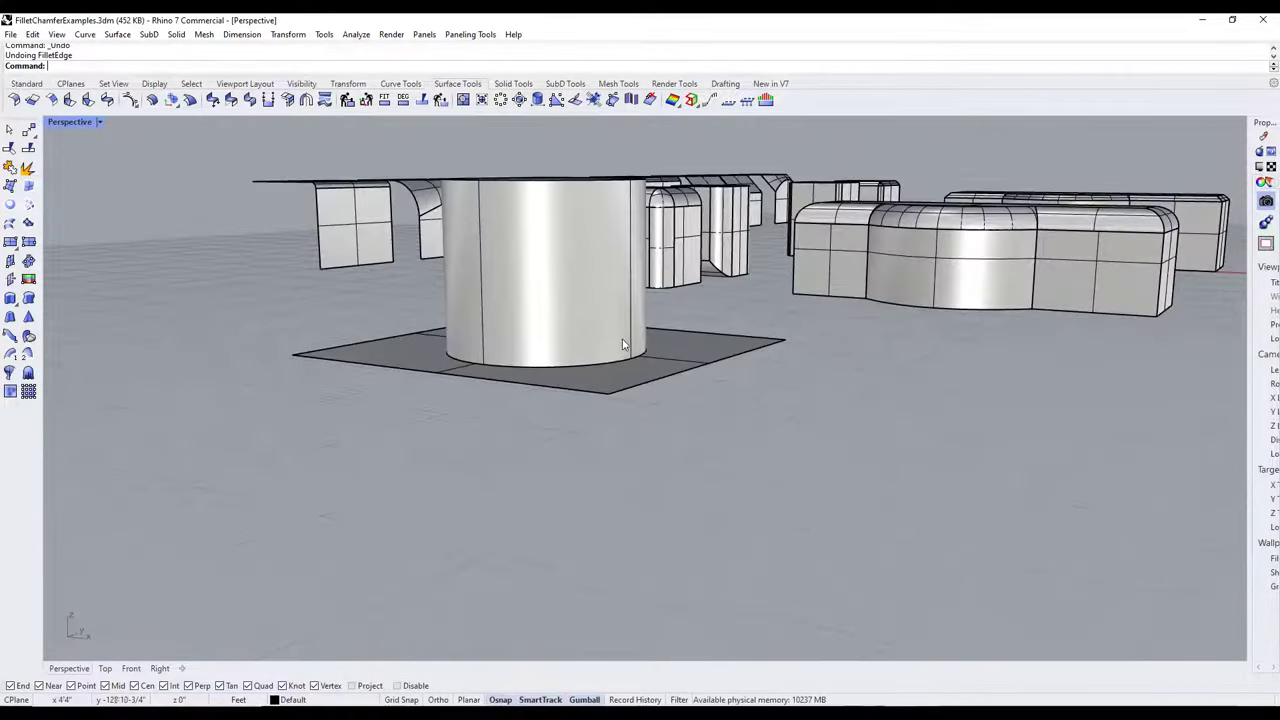
{"action": "scroll", "coordinate": [521, 361], "scroll_direction": "up", "scroll_amount": 2}
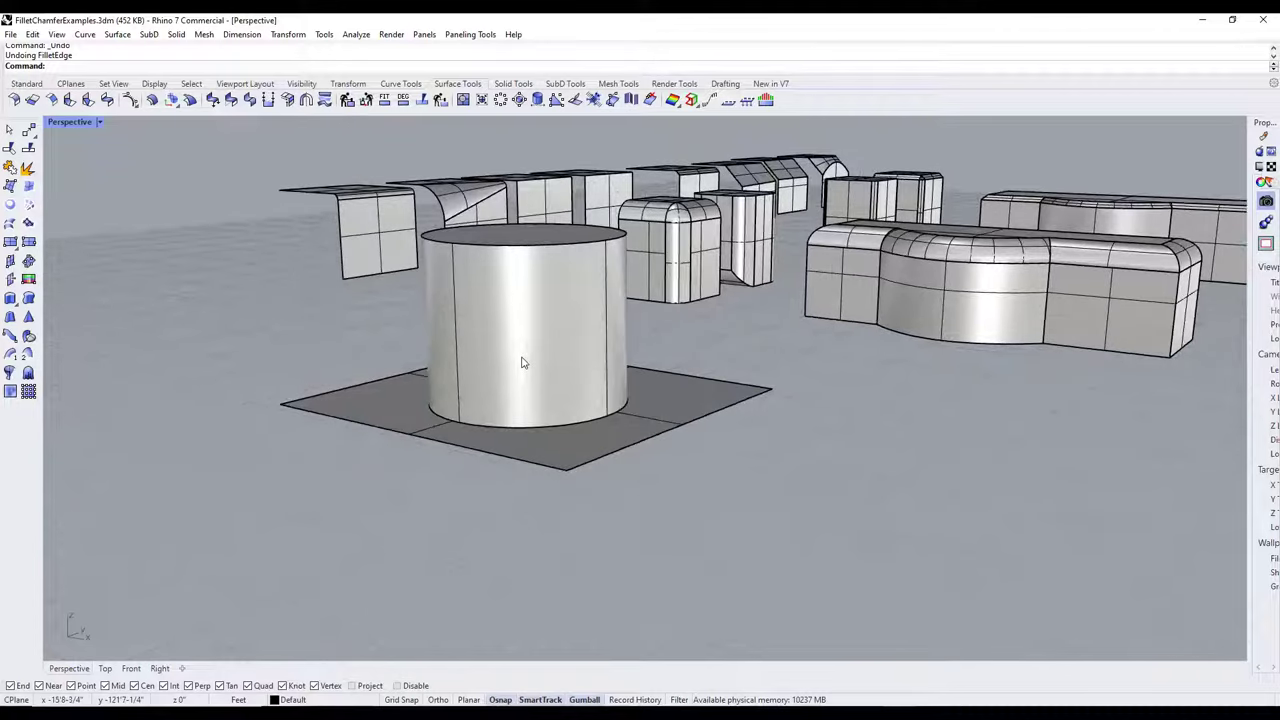
- Fillet between the cylinder's side and the flat base surface with FilletSrf at radius 1'-0", with Extend and Trim on
{"action": "type", "text": "FilletSrf"}
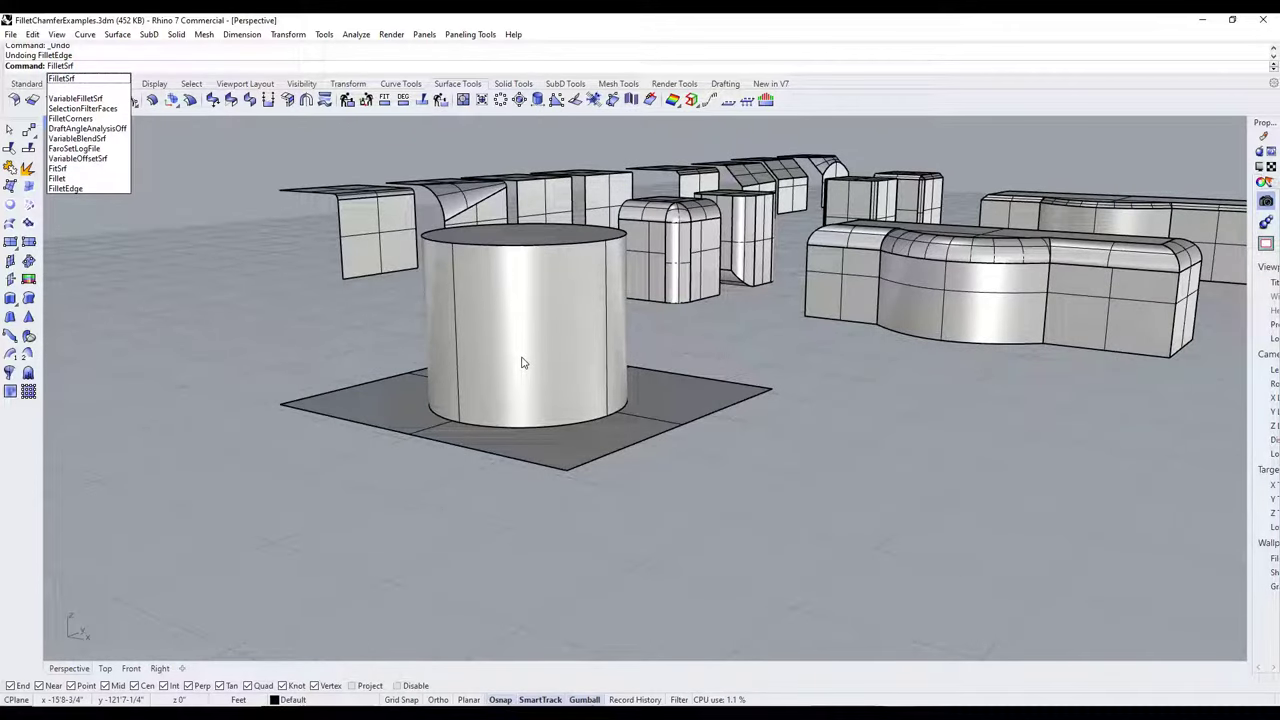
{"action": "key", "text": "Return"}
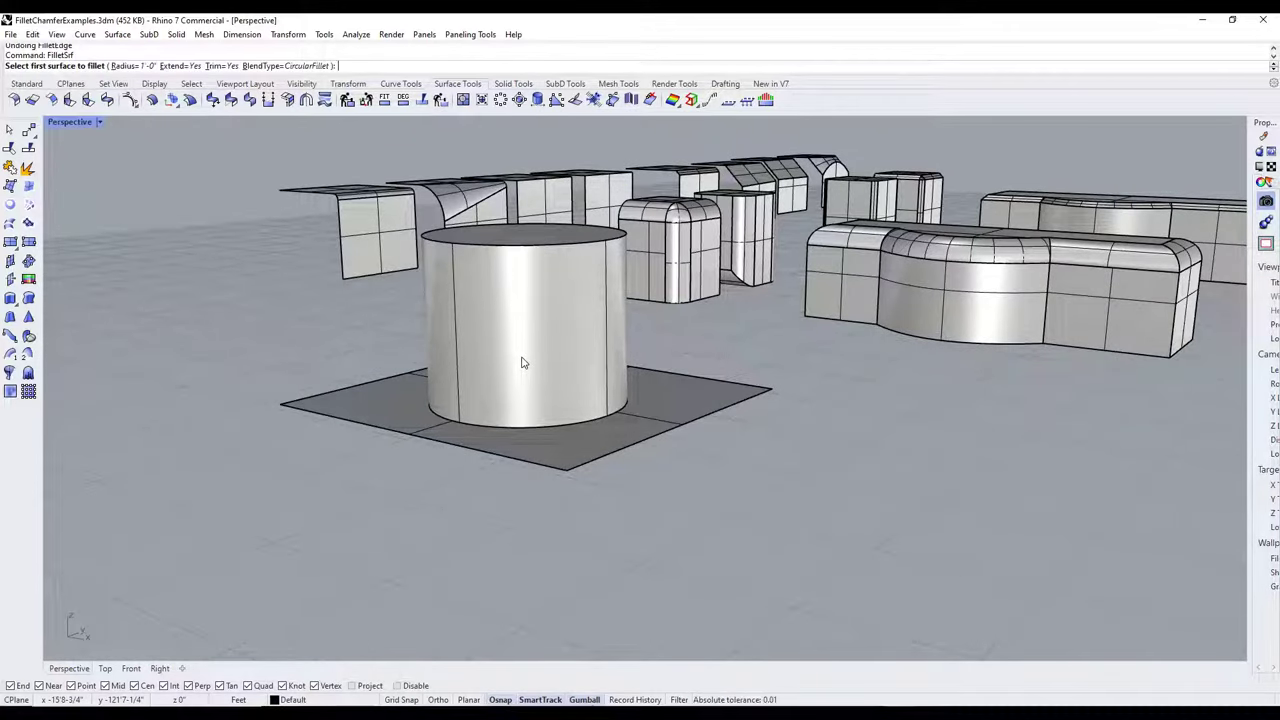
{"action": "left_click", "coordinate": [524, 362]}
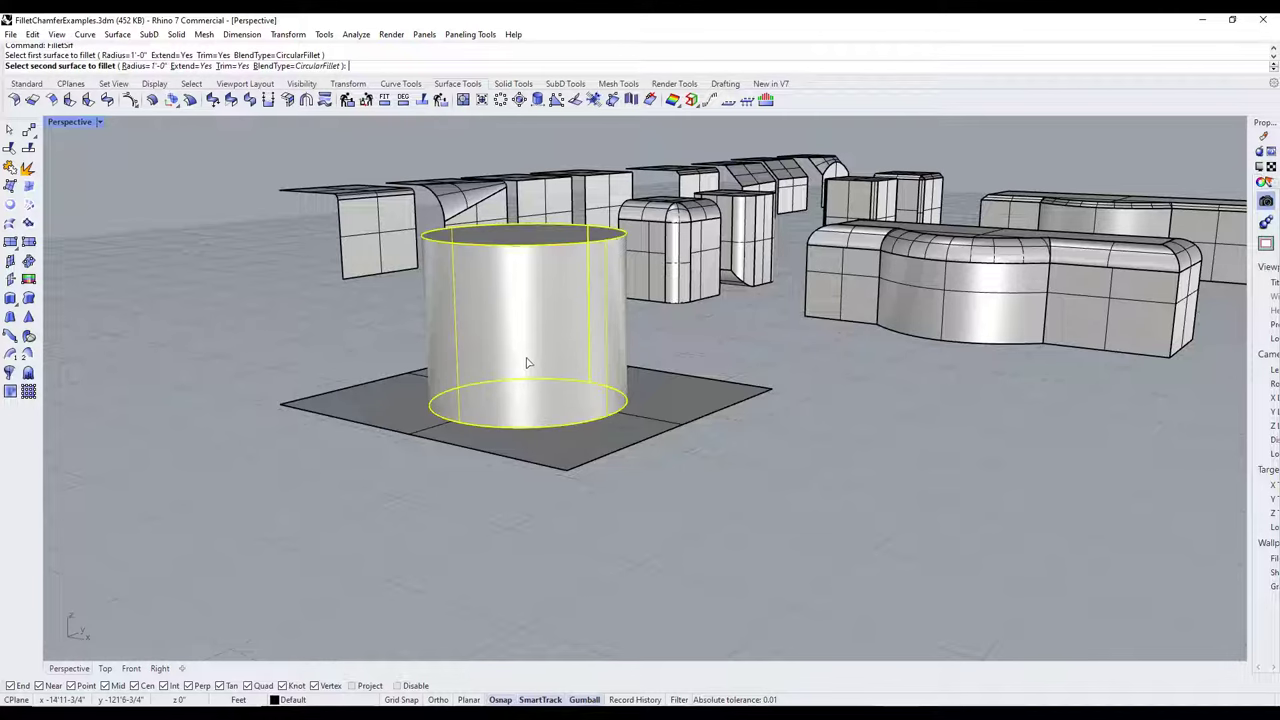
{"action": "left_click", "coordinate": [579, 447]}
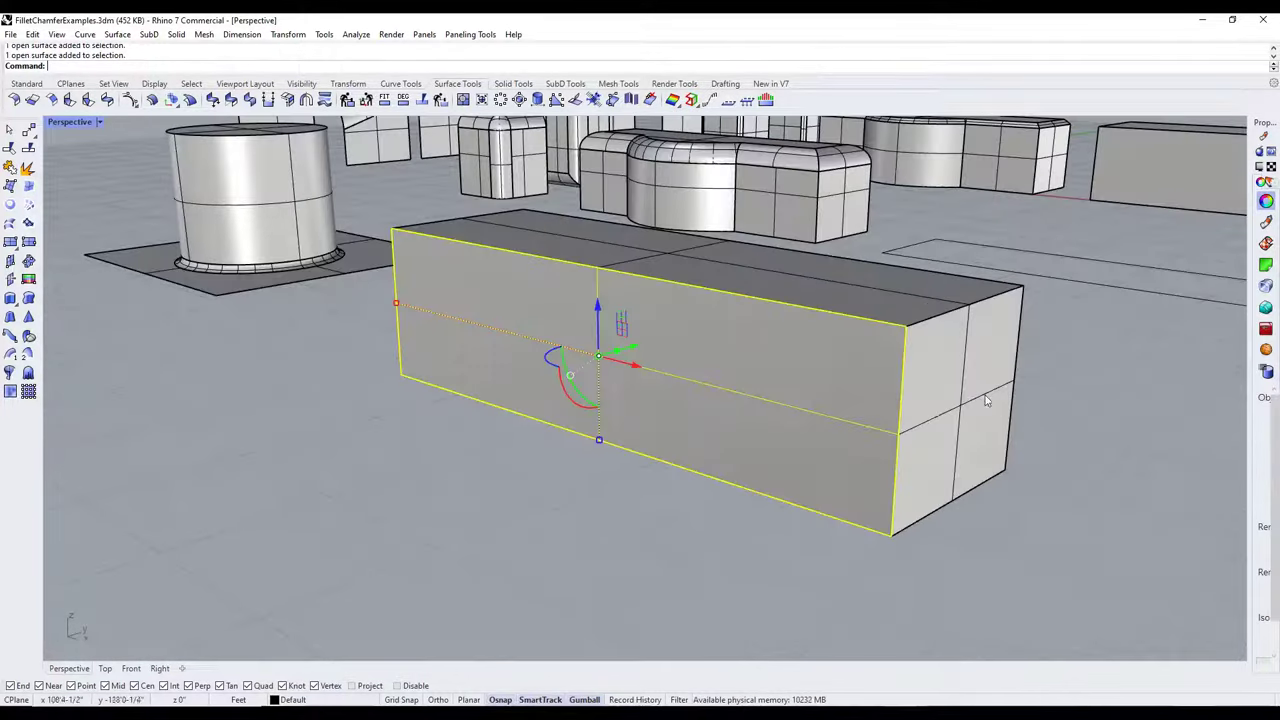
- Select the end, top and long front surfaces of the nearest box individually to examine whether they are unjoined
{"action": "left_click", "coordinate": [985, 396]}
{"action": "left_click", "coordinate": [908, 284]}
{"action": "left_click", "coordinate": [791, 340]}
{"action": "left_click", "coordinate": [984, 390]}
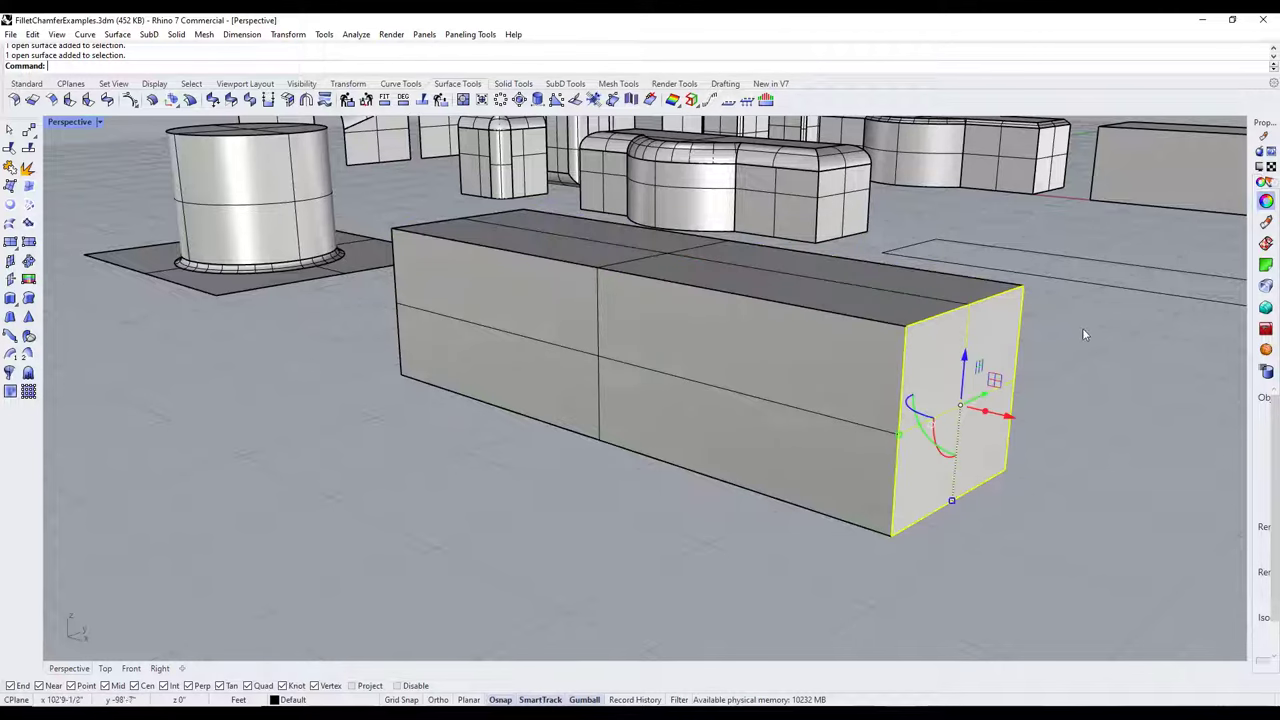
{"action": "left_click", "coordinate": [1082, 330]}
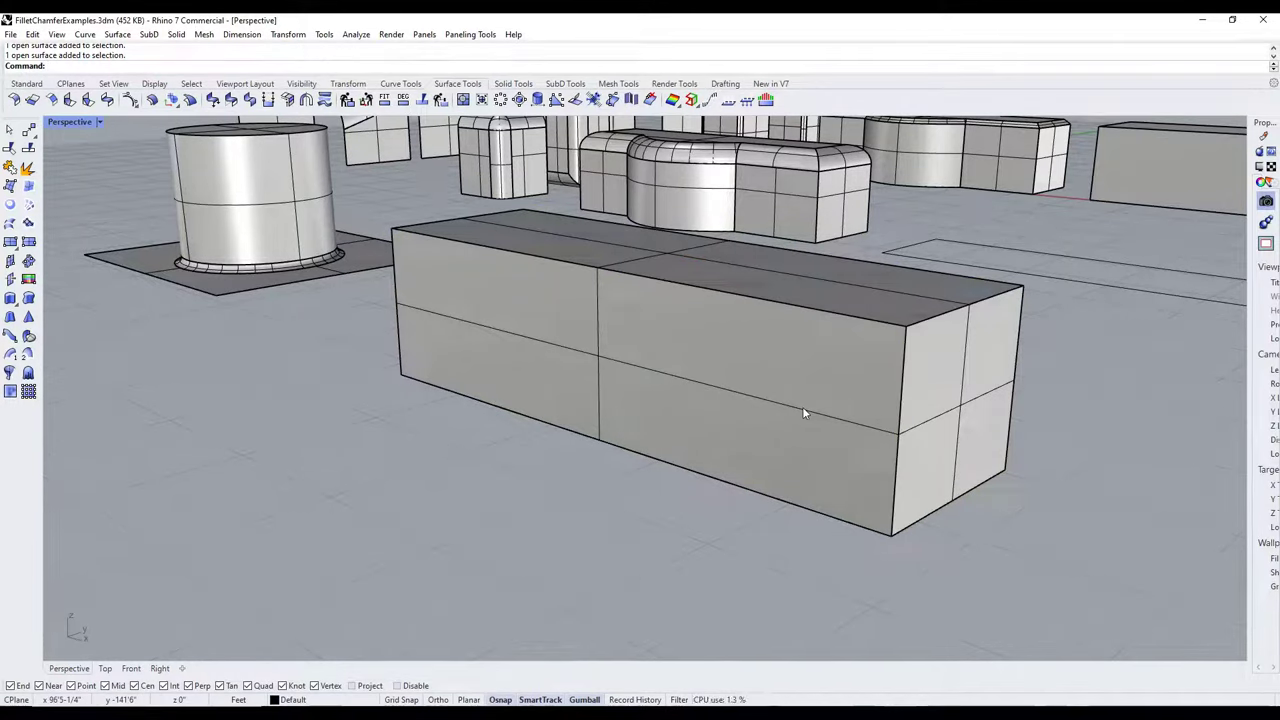
- Fillet the long front surface and the top surface of the unjoined box with FilletSrf at radius 1'-0"
{"action": "type", "text": "Fille"}
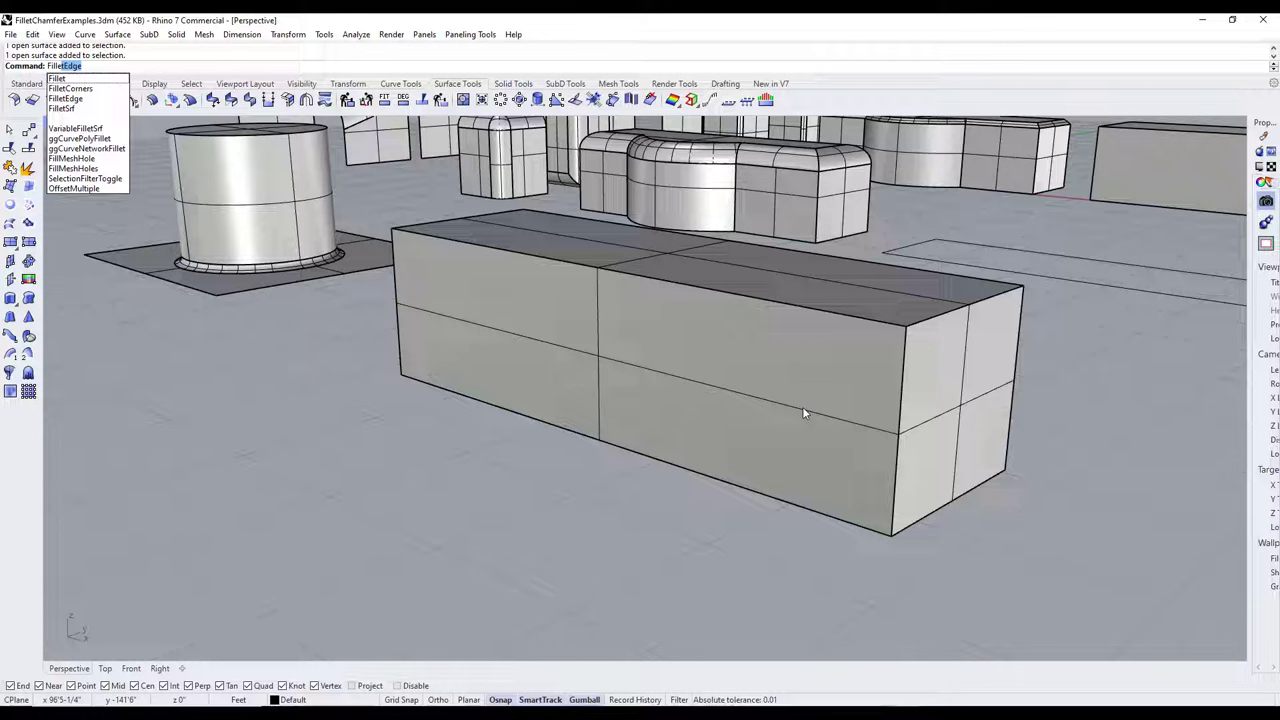
{"action": "type", "text": "tSrf"}
{"action": "key", "text": "Return"}
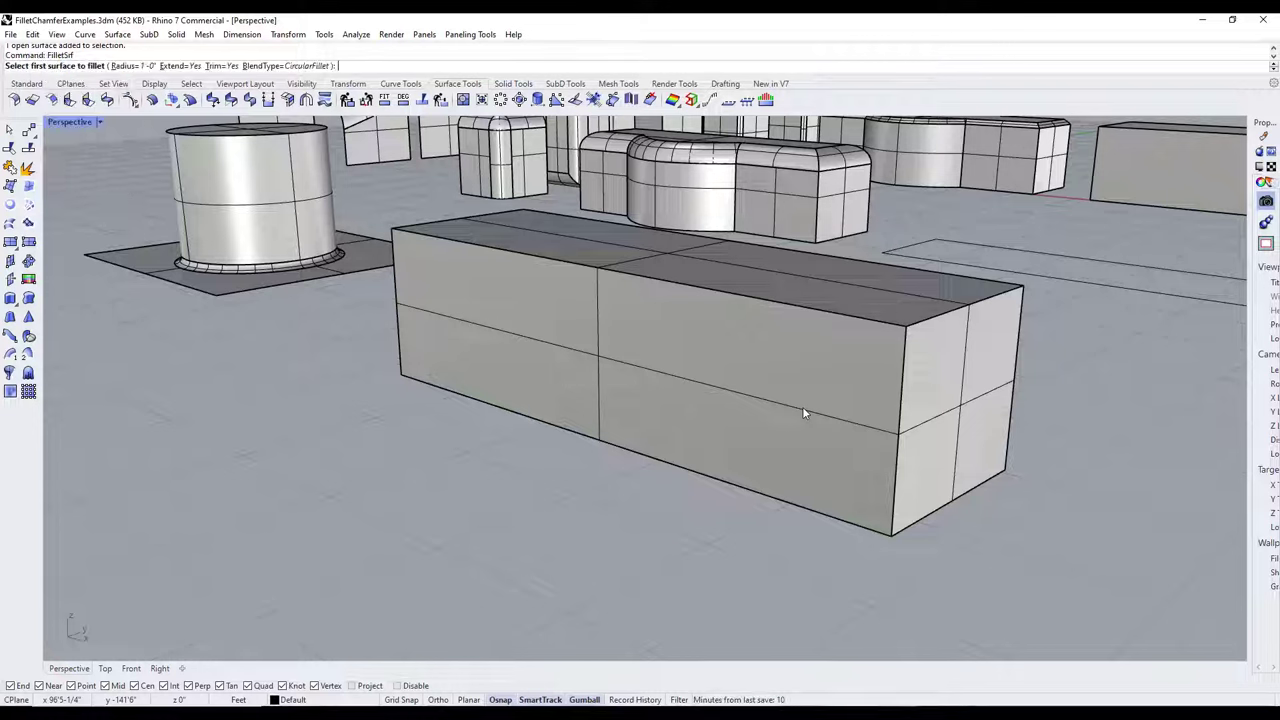
{"action": "left_click", "coordinate": [802, 412]}
{"action": "left_click", "coordinate": [820, 300]}
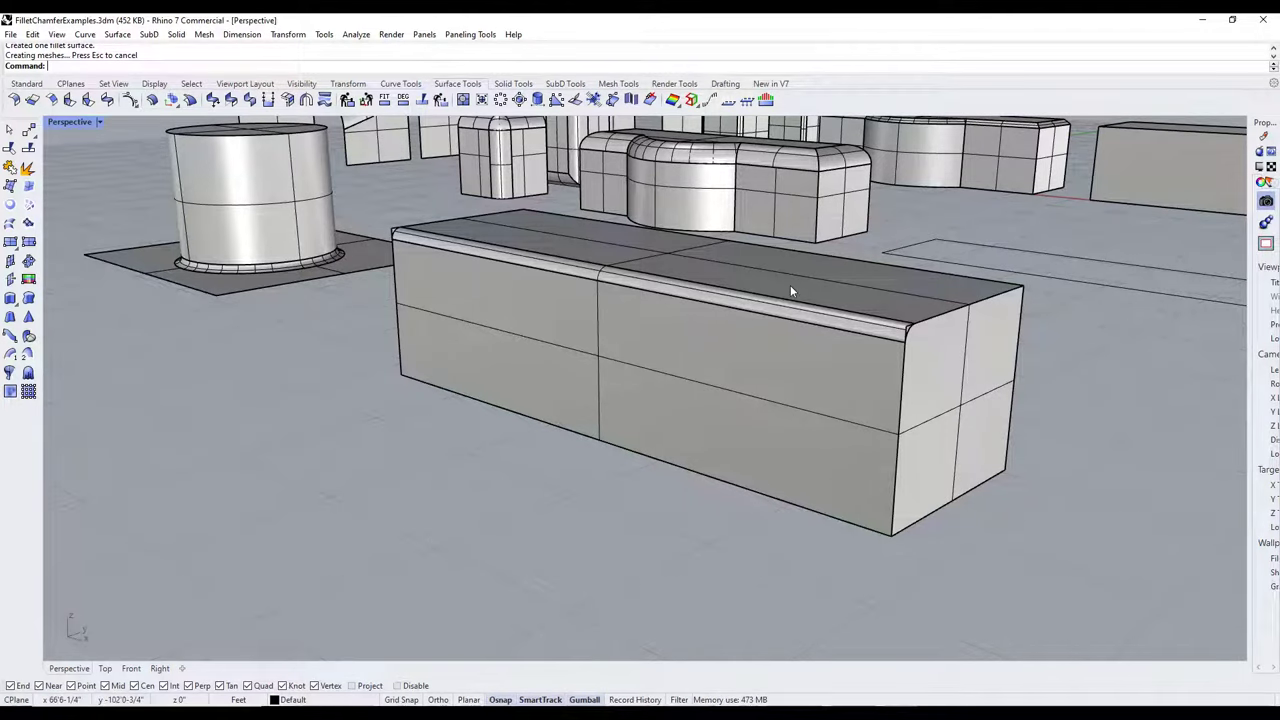
- Examine the box's end surface beside the new fillet, and undo the surface fillet
{"action": "scroll", "coordinate": [905, 333], "scroll_direction": "up", "scroll_amount": 5}
{"action": "scroll", "coordinate": [876, 305], "scroll_direction": "down", "scroll_amount": 5}
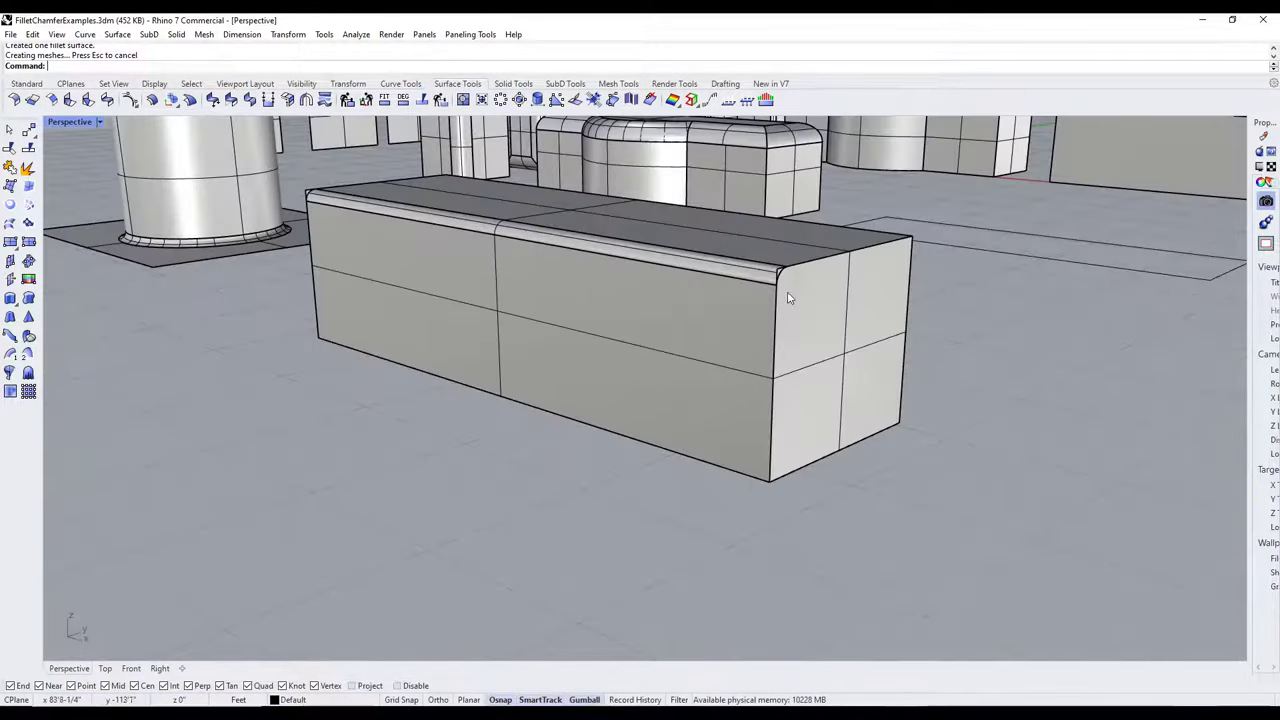
{"action": "left_click", "coordinate": [830, 293]}
{"action": "key", "text": "Escape"}
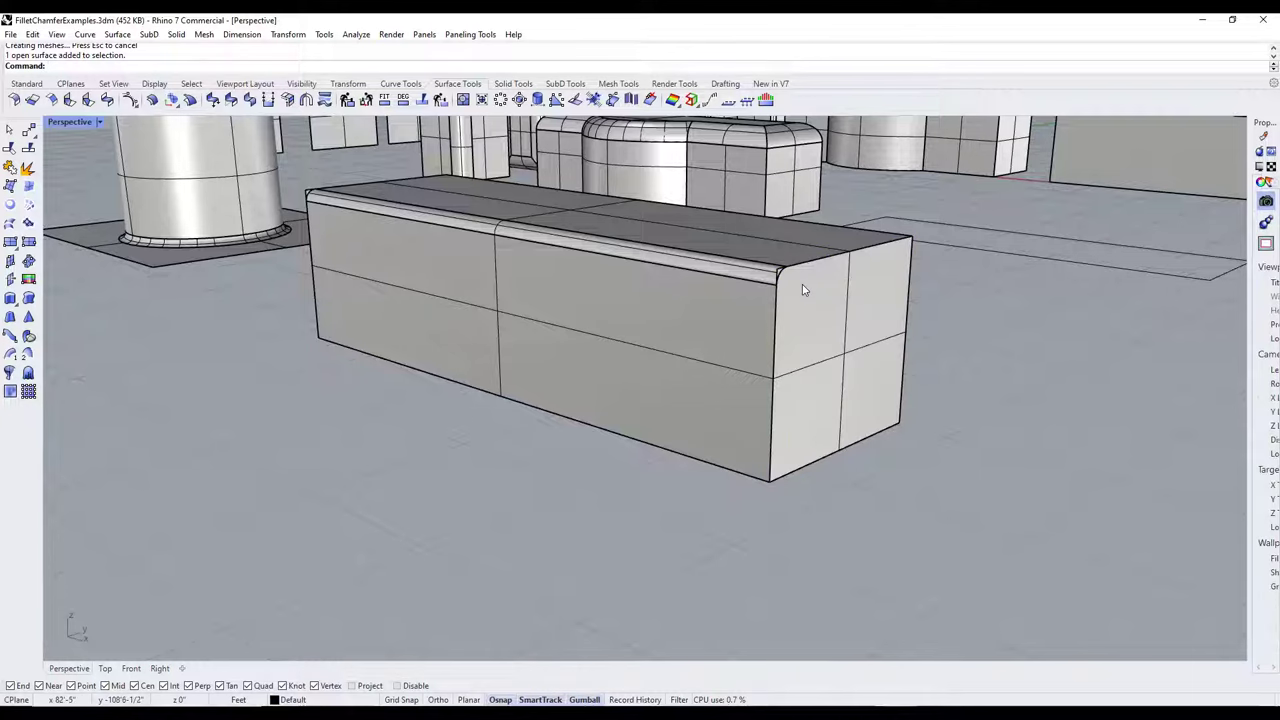
{"action": "key", "text": "ctrl+z"}
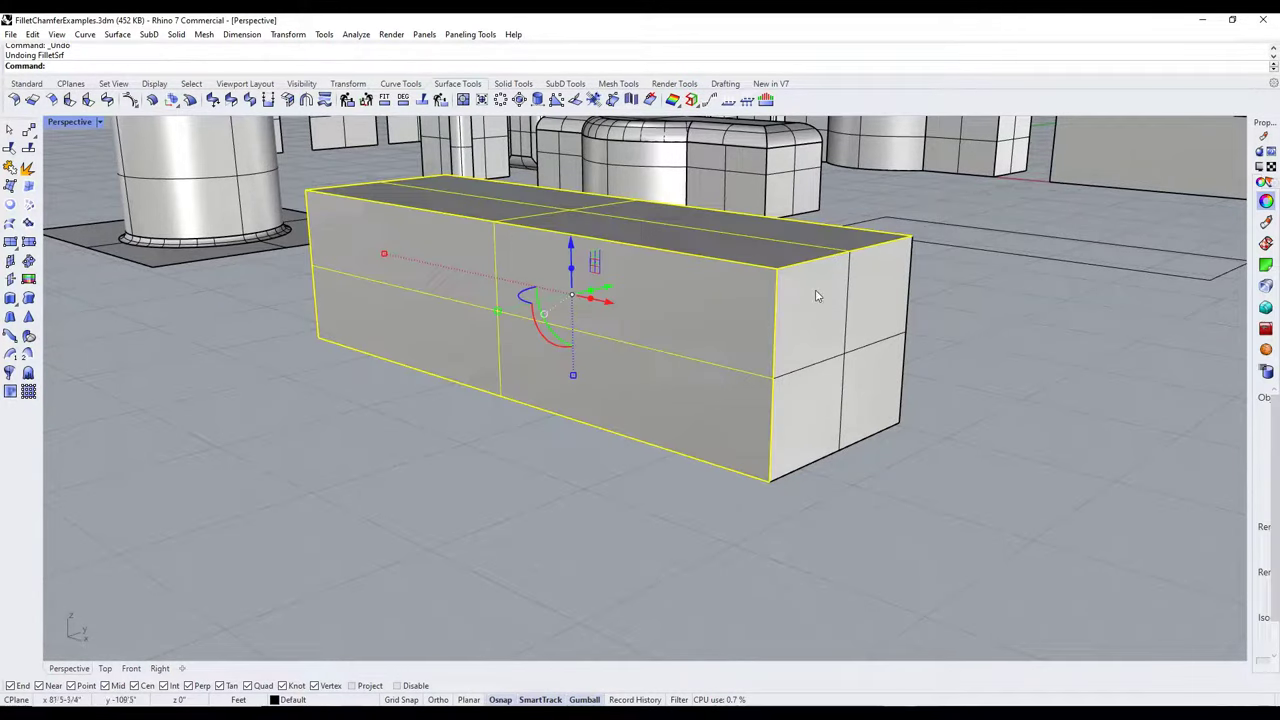
- Apply FilletSrf again between the box's long front and top surfaces at radius 1'-0", with Extend and Trim on
{"action": "left_click", "coordinate": [975, 346]}
{"action": "type", "text": "FilletEdge"}
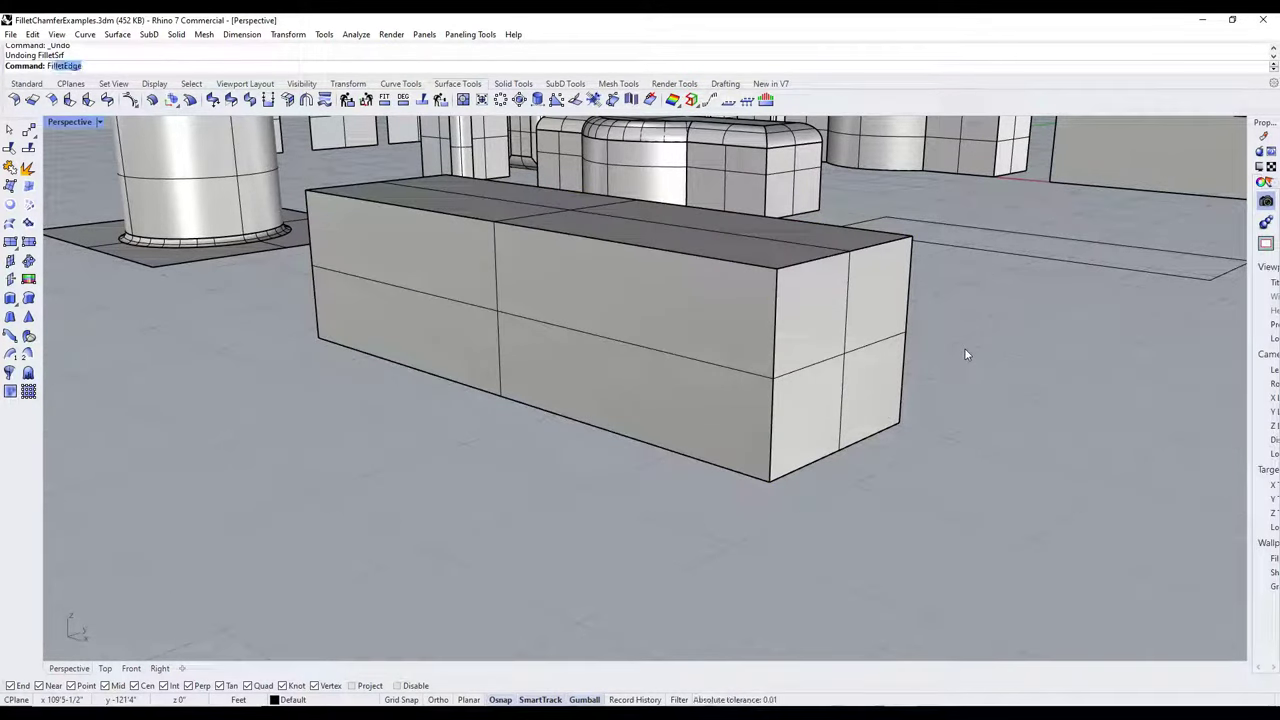
{"action": "key", "text": "Down"}
{"action": "key", "text": "Down"}
{"action": "key", "text": "Down"}
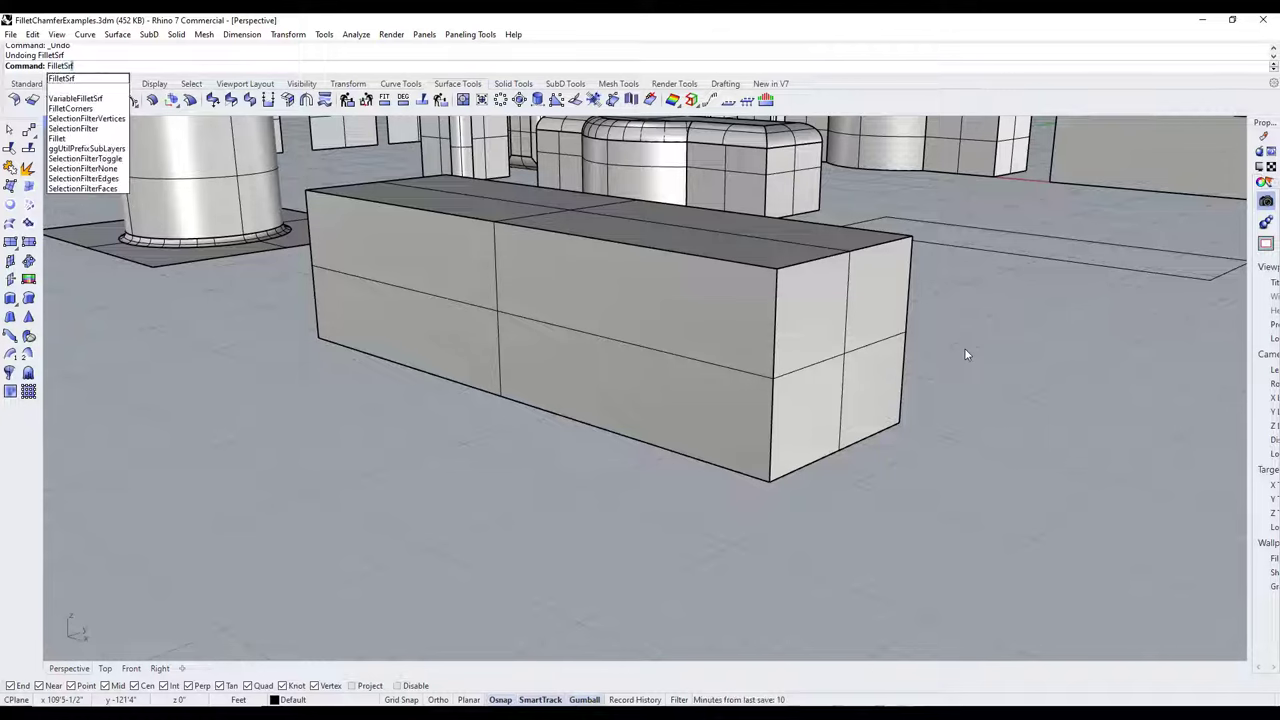
{"action": "key", "text": "Return"}
{"action": "left_click", "coordinate": [741, 338]}
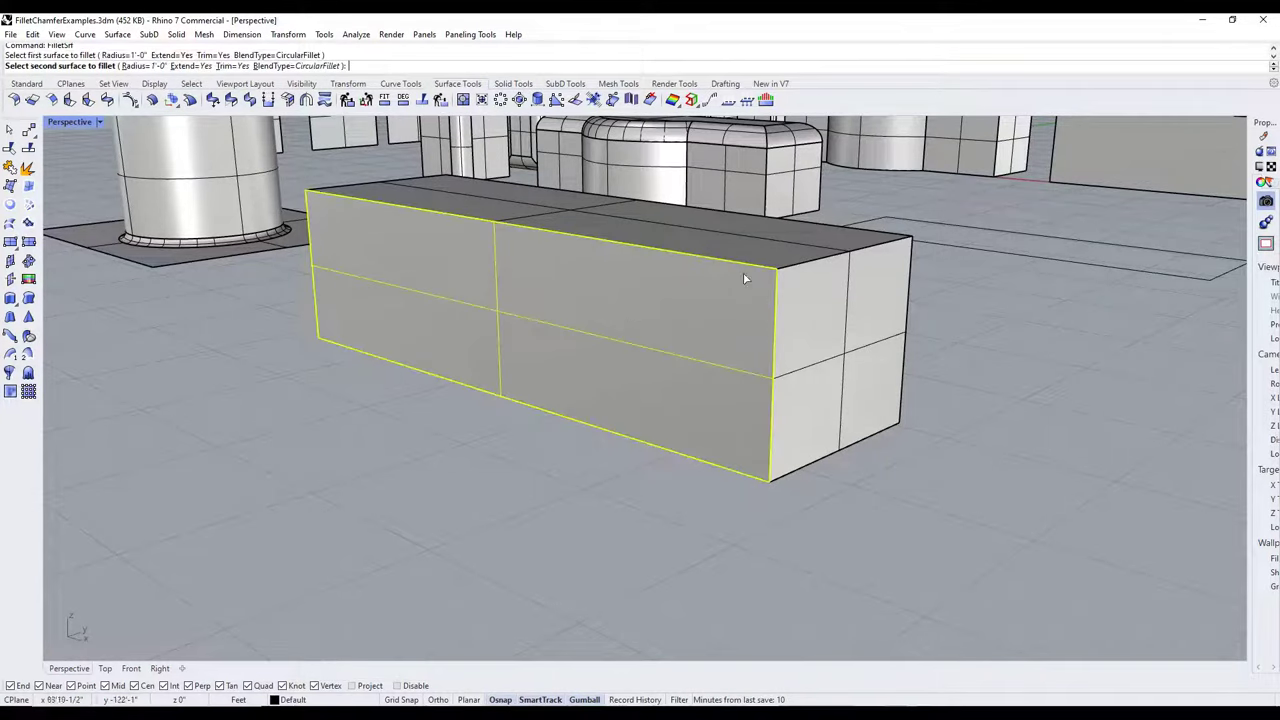
{"action": "left_click", "coordinate": [757, 252]}
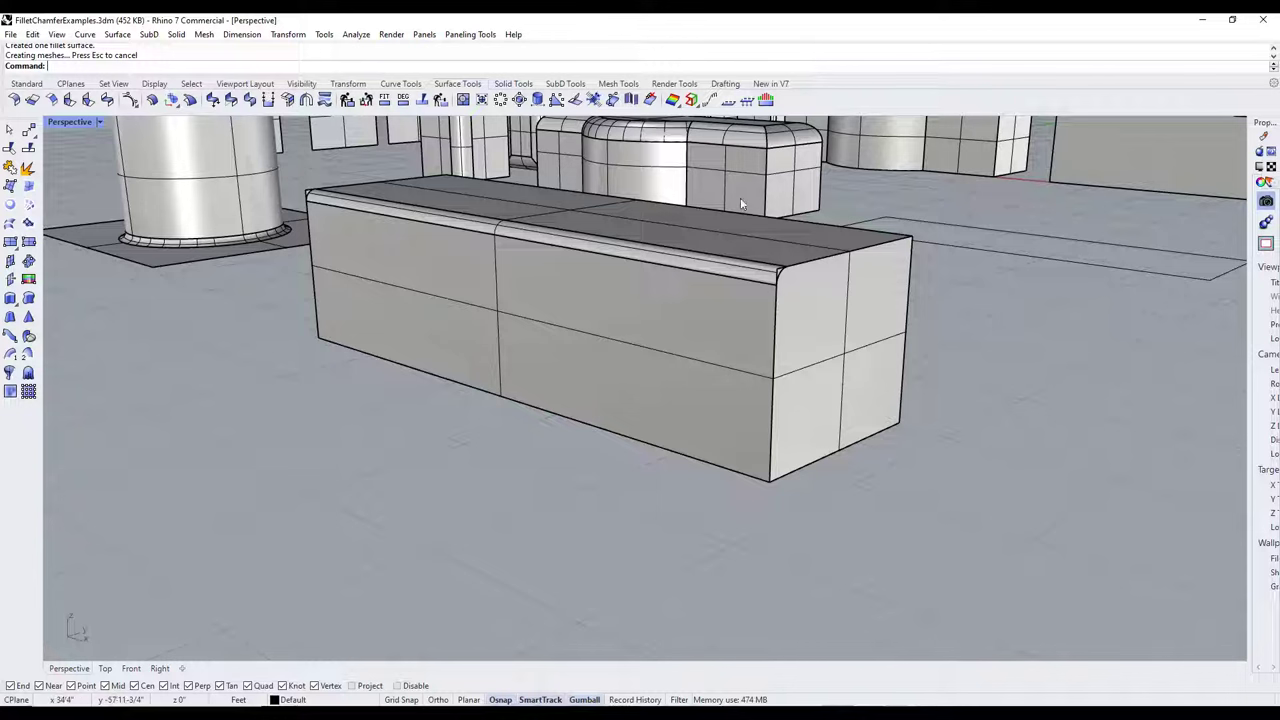
- Select the surfaces around the box's new fillet and its end surface to examine how each was affected
{"action": "left_click", "coordinate": [746, 282]}
{"action": "left_click", "coordinate": [763, 257]}
{"action": "left_click", "coordinate": [754, 265]}
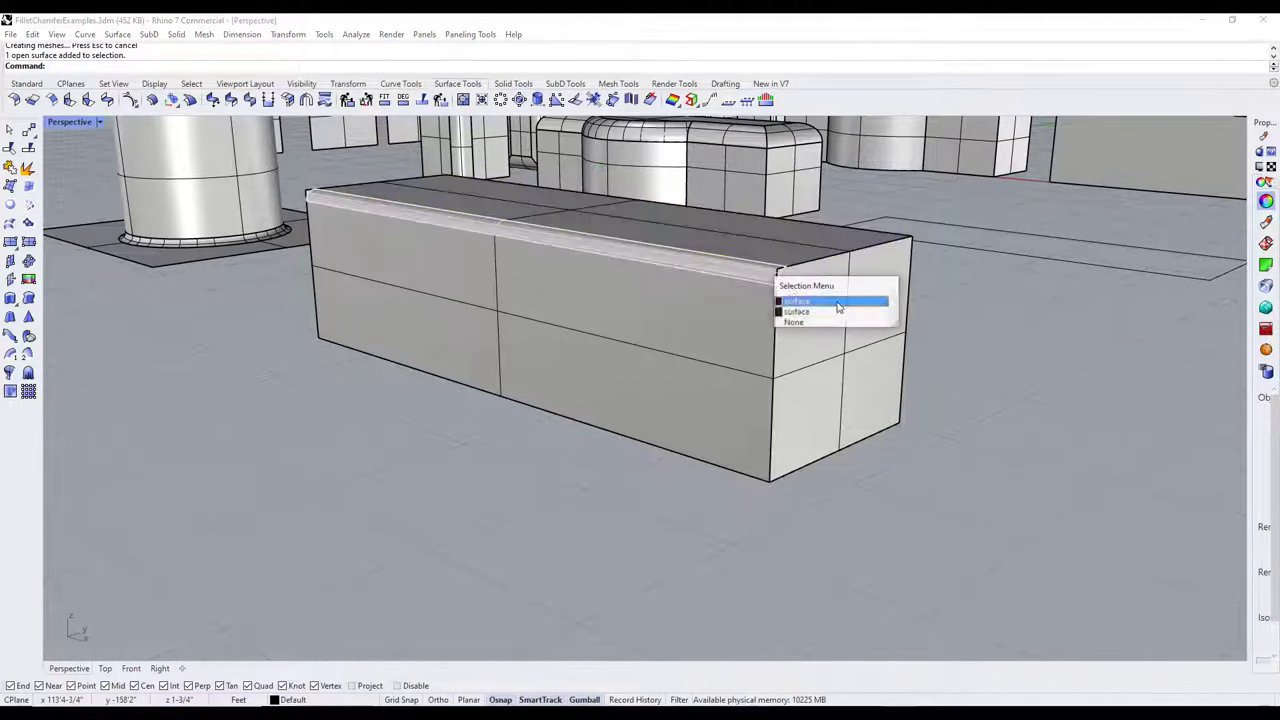
{"action": "left_click", "coordinate": [1068, 337]}
{"action": "left_click", "coordinate": [797, 299]}
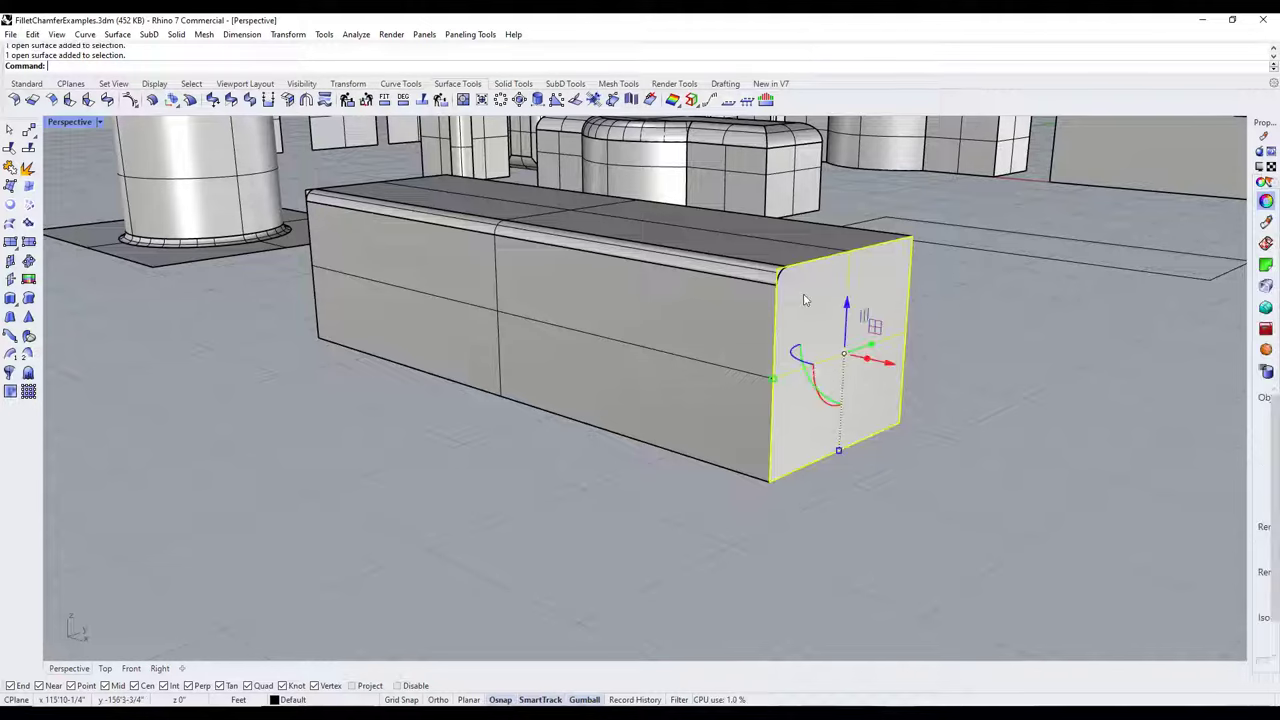